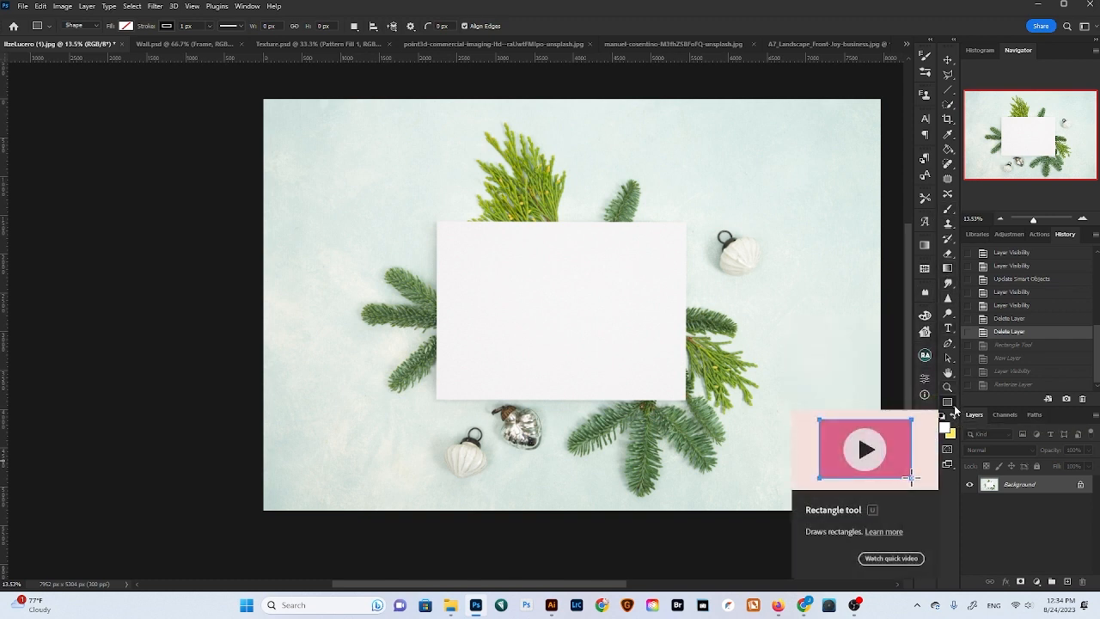
# Look over the toolbar customization settings, including the extra tools that hold the Rectangle tool, and close them
pyautogui.click(952, 410)
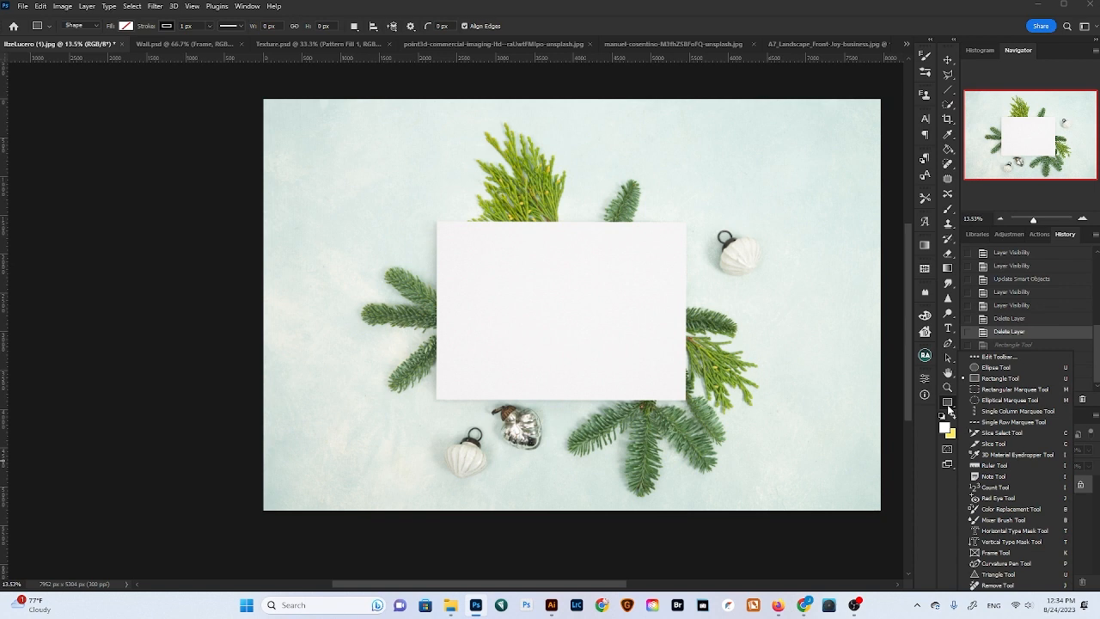
pyautogui.scroll(1, 950, 410)
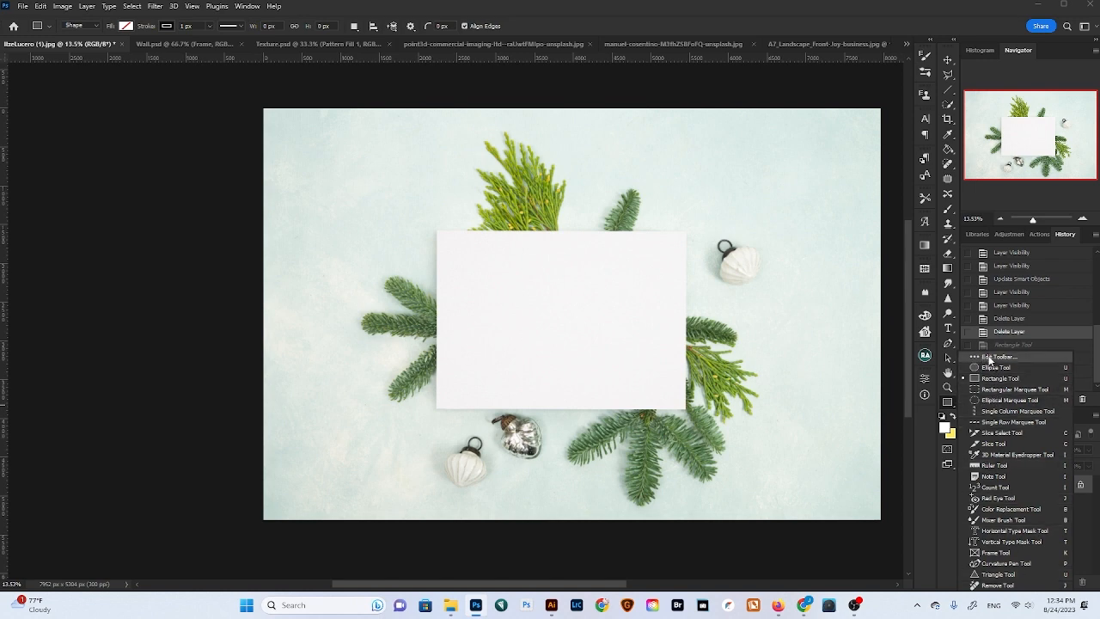
pyautogui.click(988, 357)
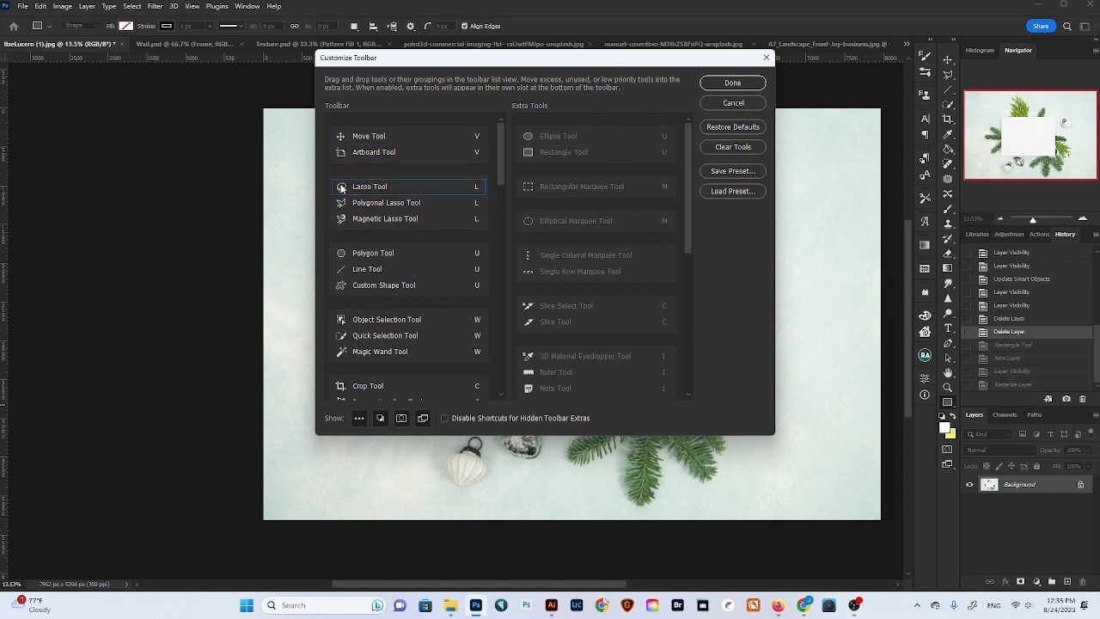
pyautogui.moveTo(341, 188)
pyautogui.mouseDown()
pyautogui.moveTo(553, 184)
pyautogui.moveTo(342, 189)
pyautogui.mouseUp()
pyautogui.click(734, 82)
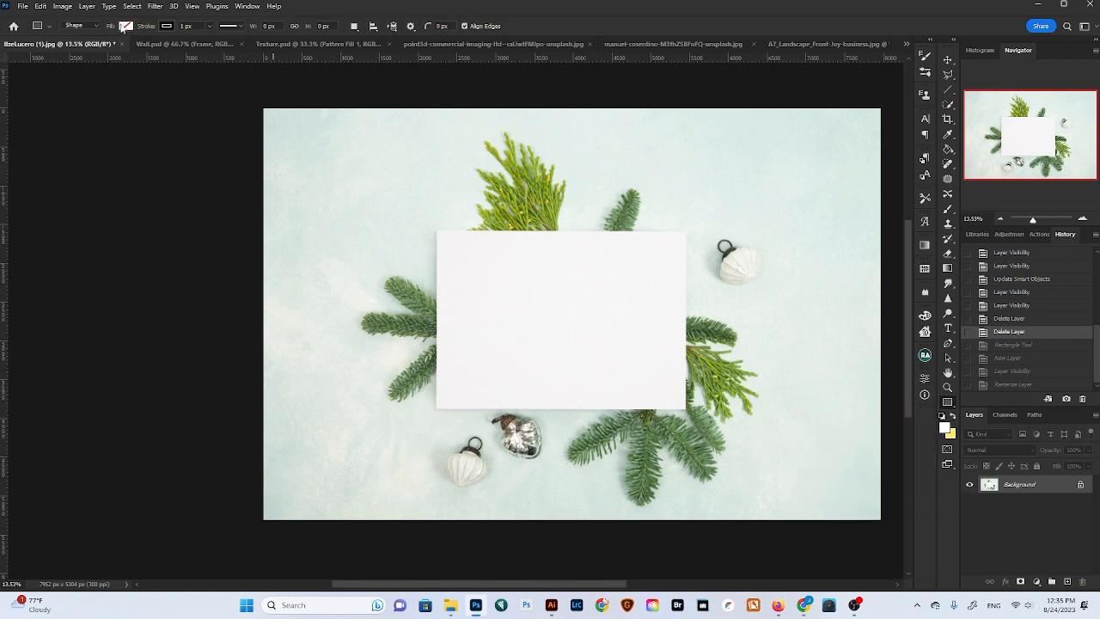
# Draw a green-filled rectangle without a stroke over the white card, about 3270 × 2326 px
pyautogui.click(166, 28)
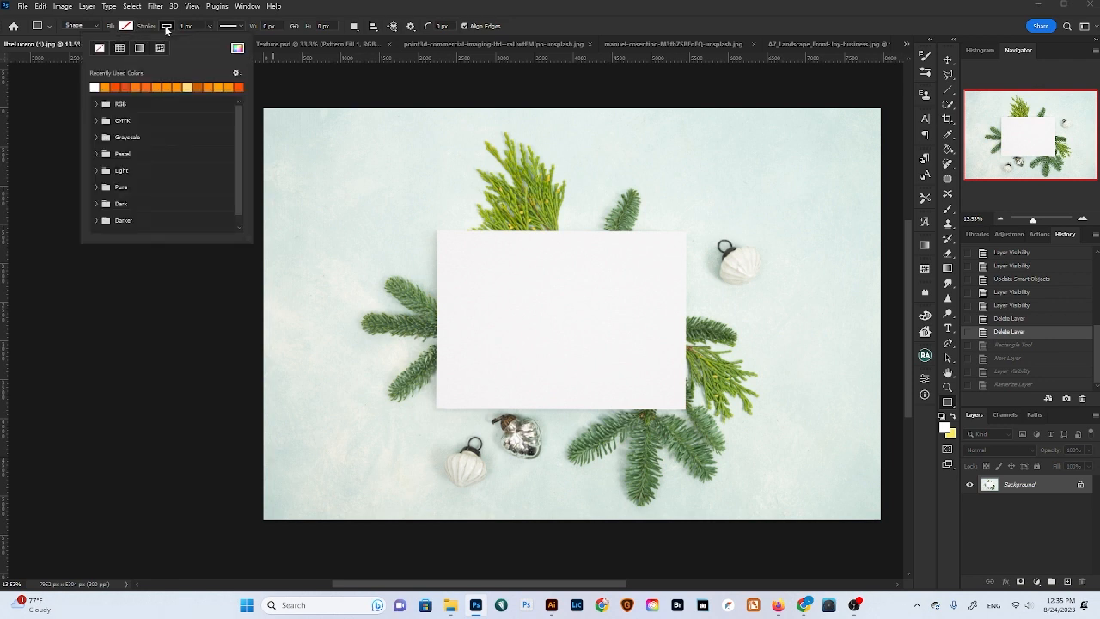
pyautogui.click(100, 52)
pyautogui.click(127, 26)
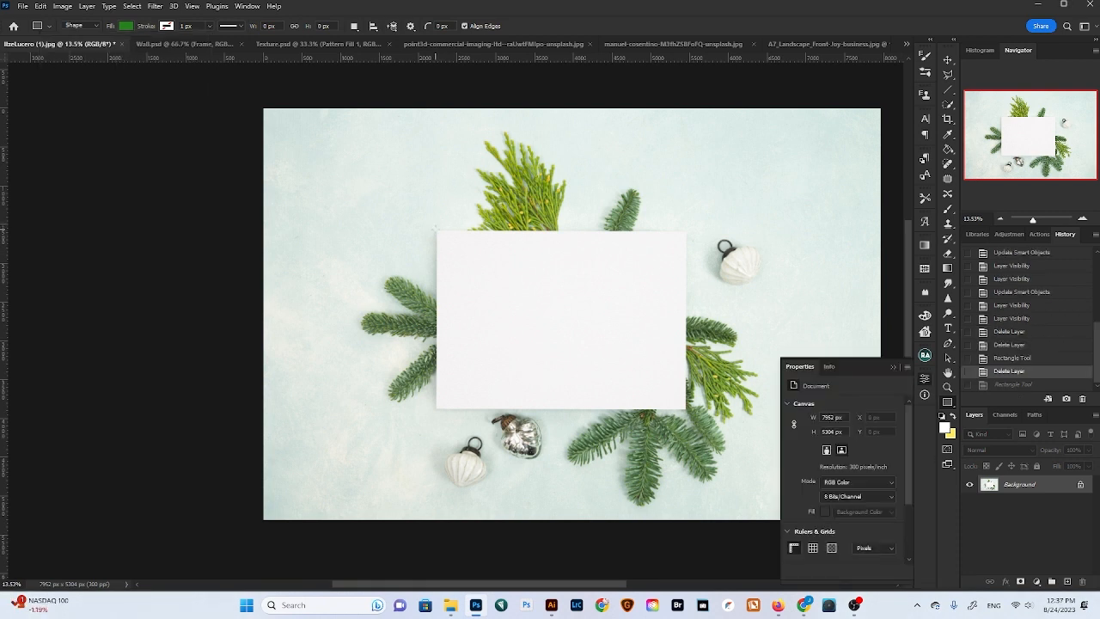
pyautogui.moveTo(433, 230); pyautogui.dragTo(687, 409)
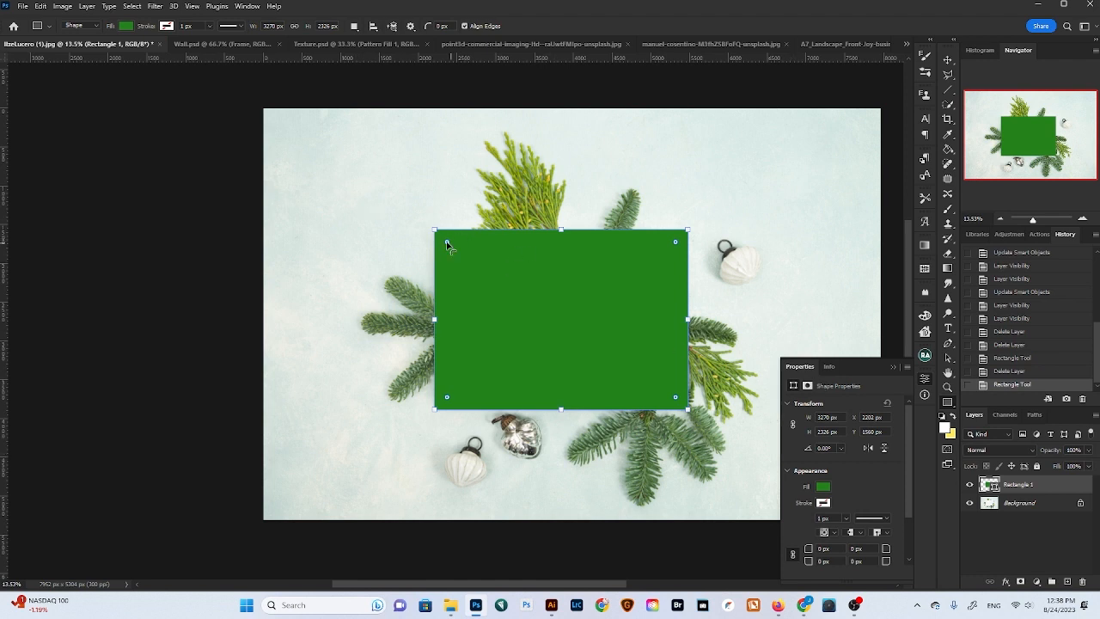
pyautogui.moveTo(449, 245)
pyautogui.mouseDown()
pyautogui.moveTo(479, 272)
pyautogui.moveTo(434, 230)
pyautogui.mouseUp()
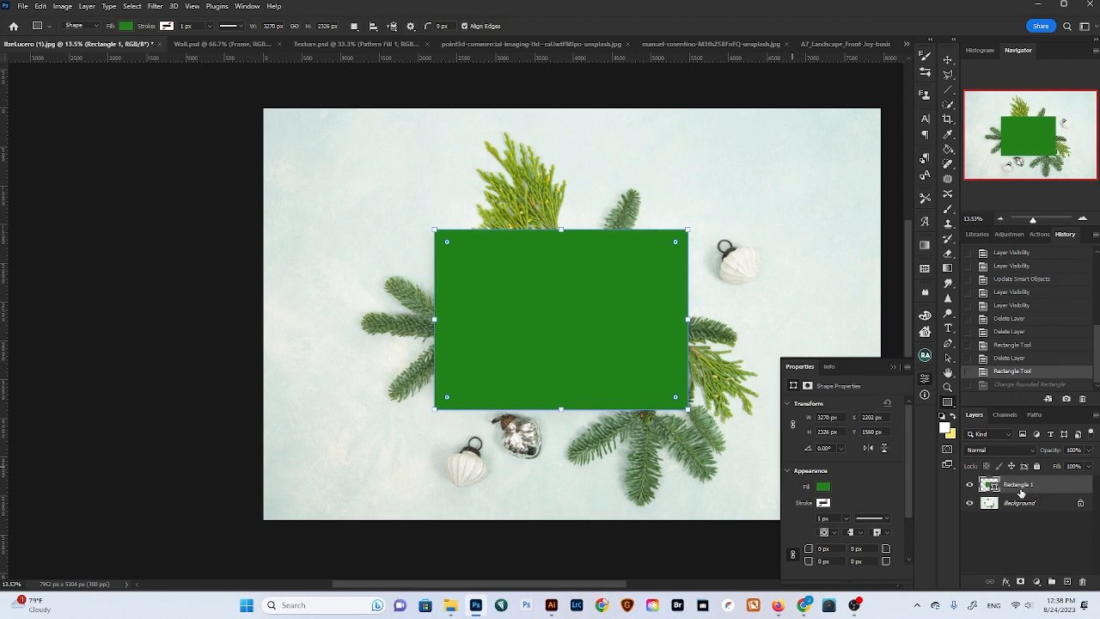
# Rasterize the green rectangle layer
pyautogui.rightClick(1023, 490)
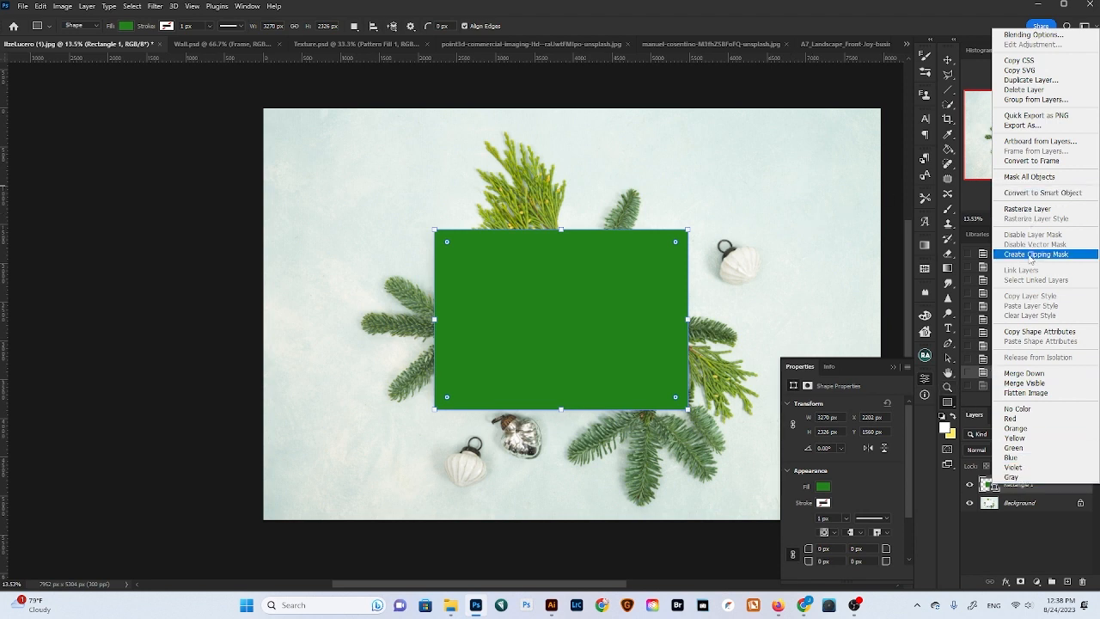
pyautogui.click(1026, 209)
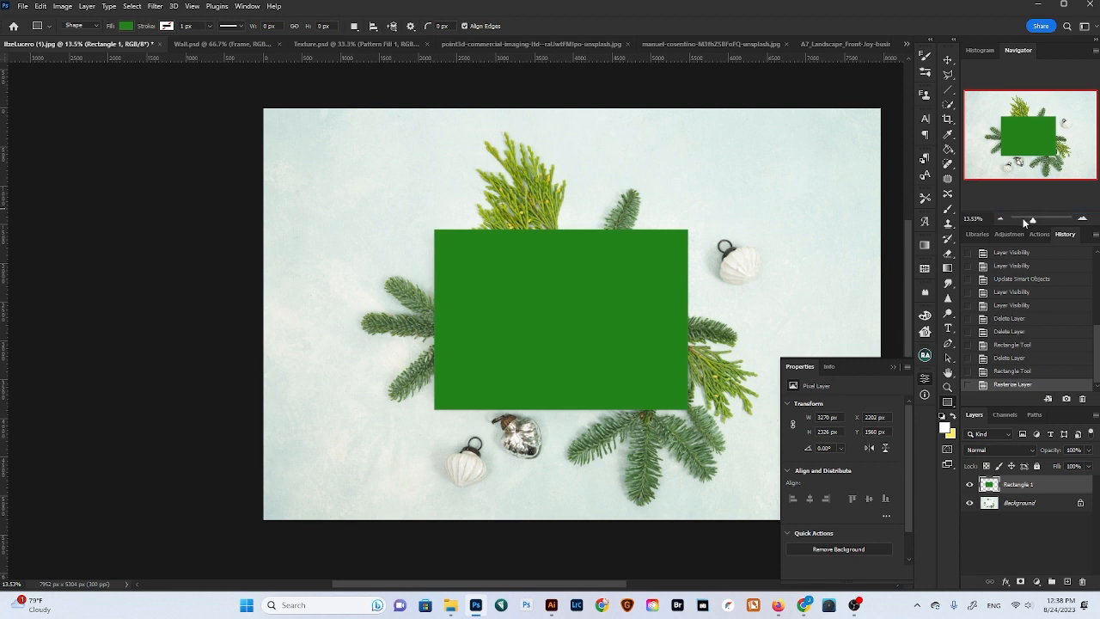
pyautogui.rightClick(1013, 488)
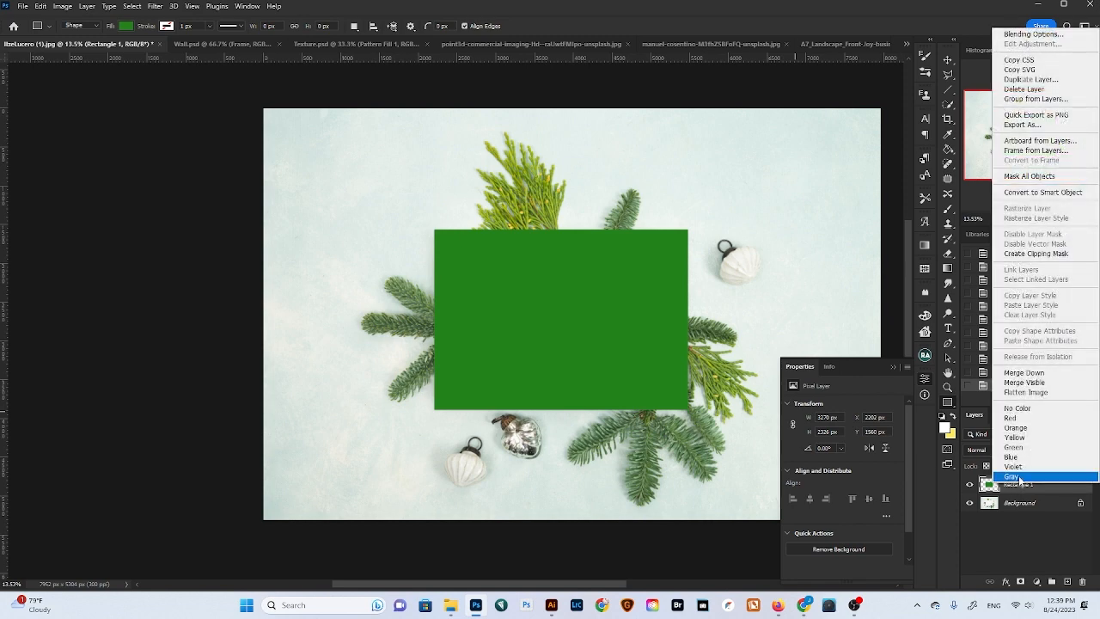
pyautogui.click(1036, 534)
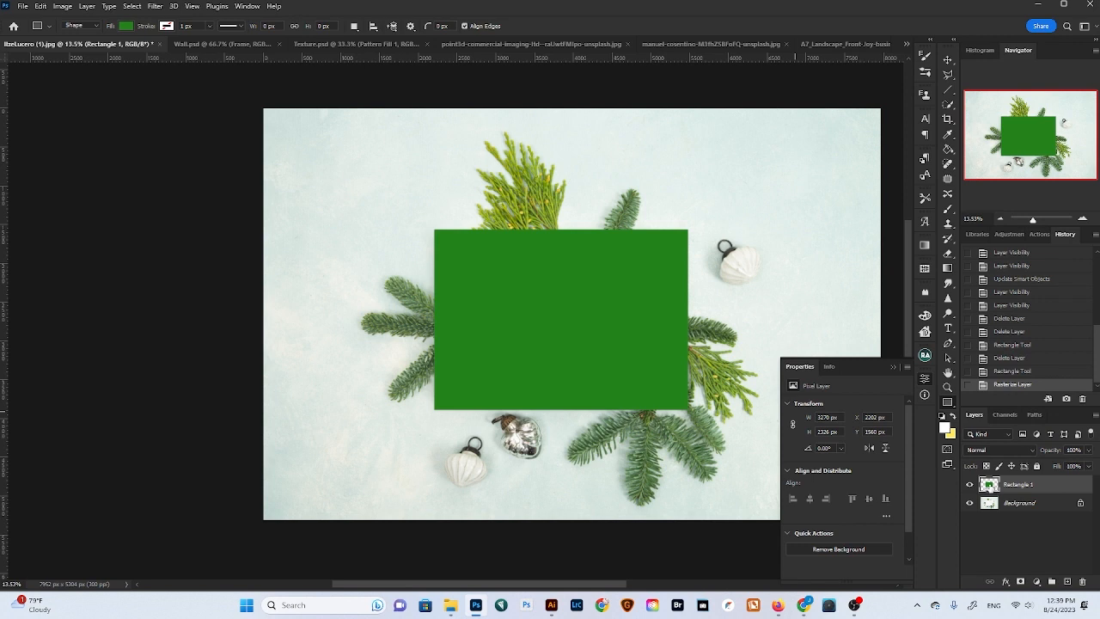
pyautogui.rightClick(991, 485)
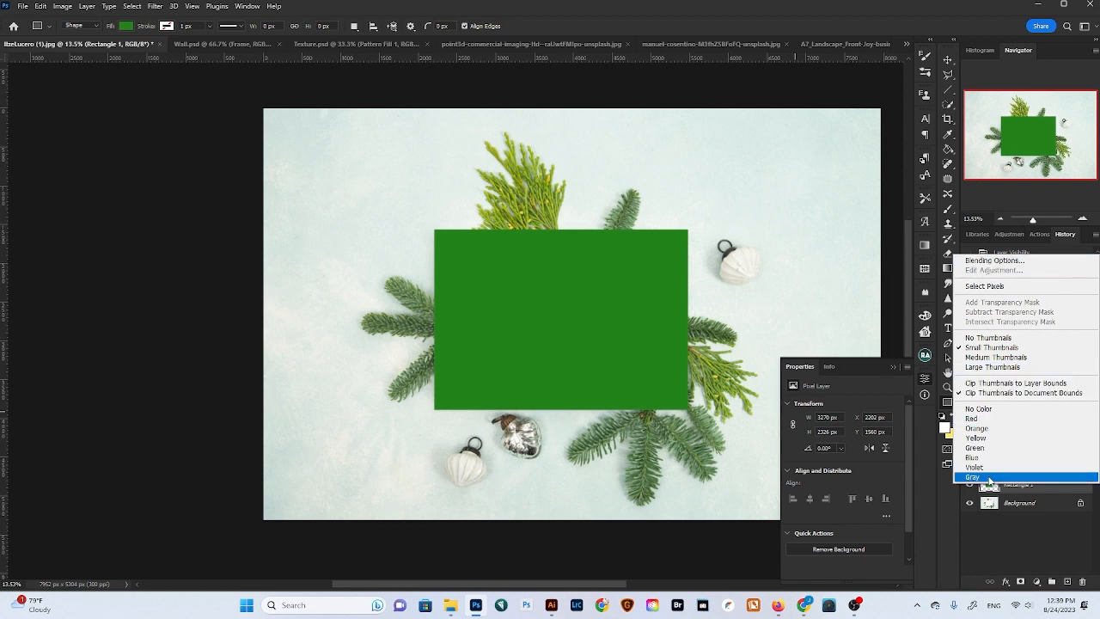
pyautogui.click(1016, 539)
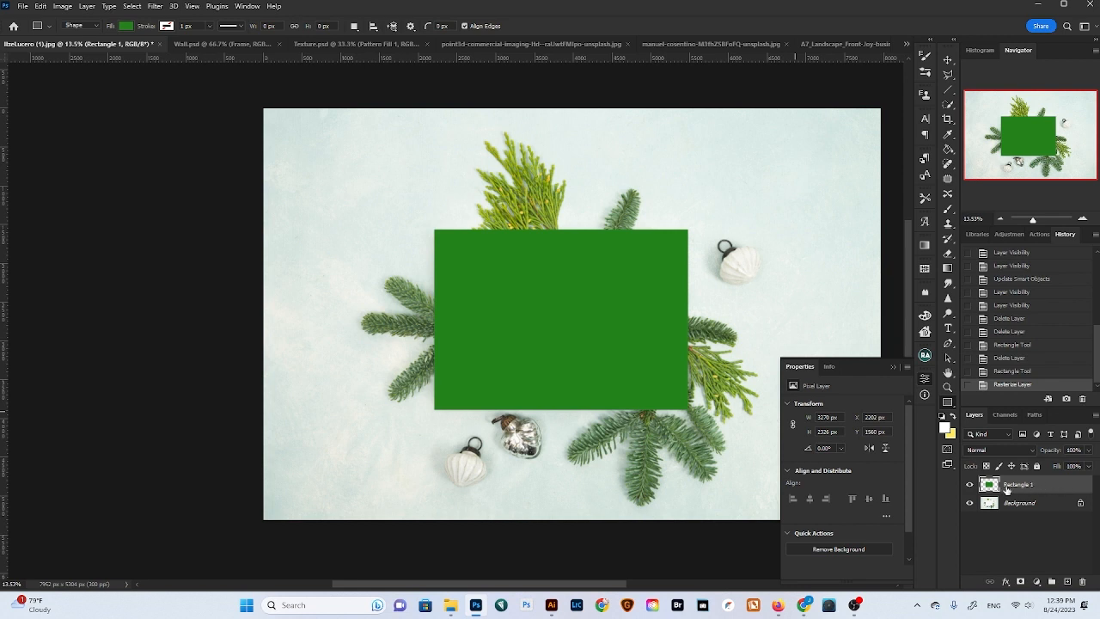
# Convert the rasterized rectangle layer to a smart object and open its contents for editing
pyautogui.rightClick(1012, 487)
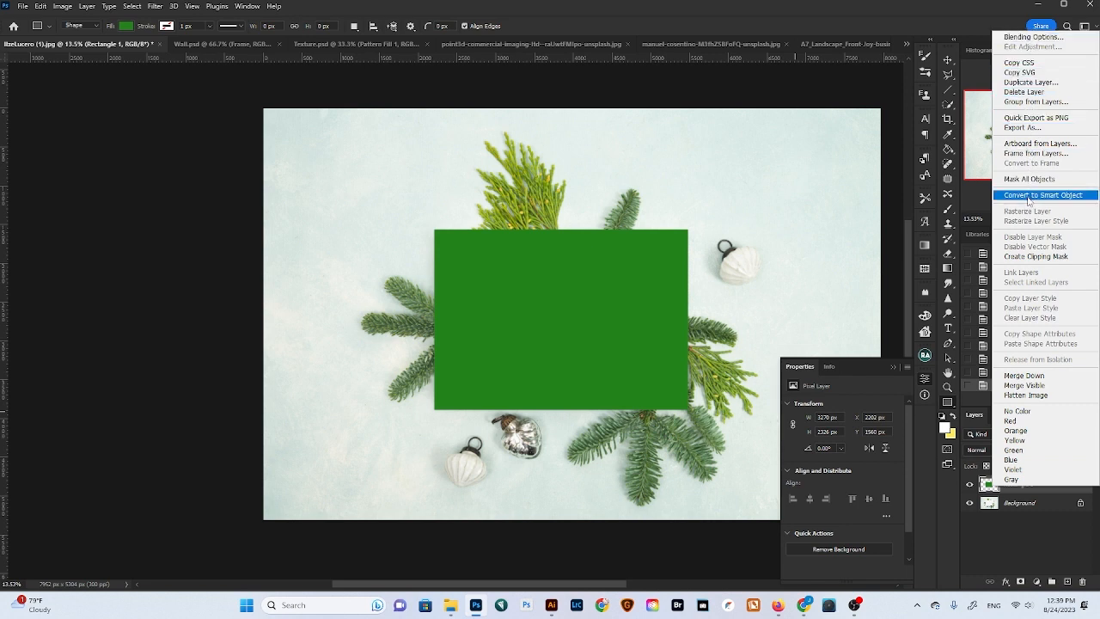
pyautogui.click(1028, 200)
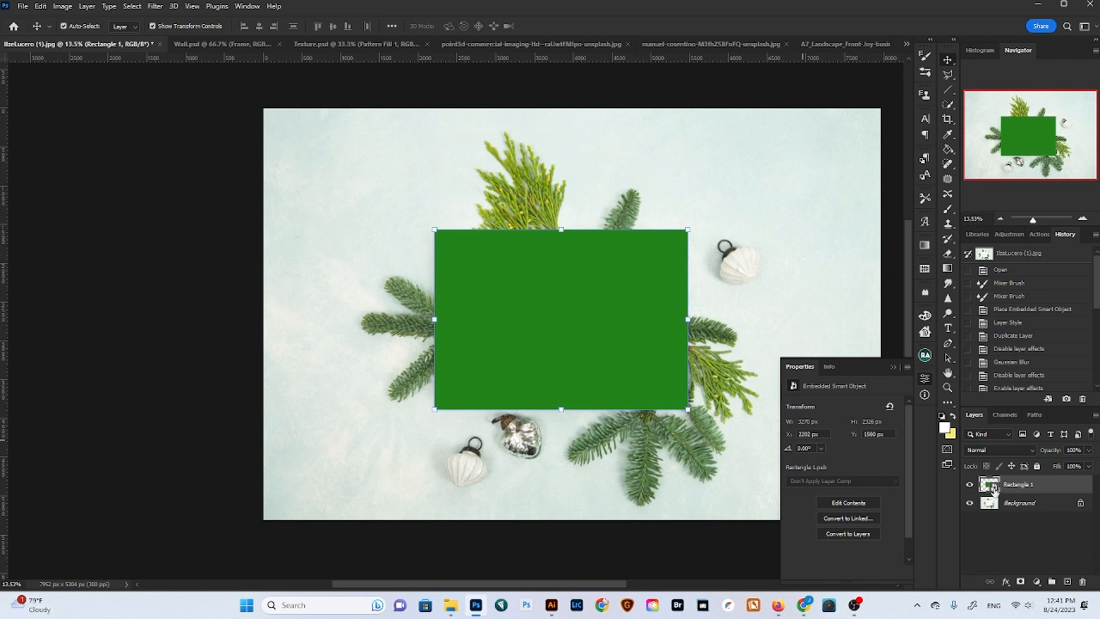
pyautogui.doubleClick(989, 484)
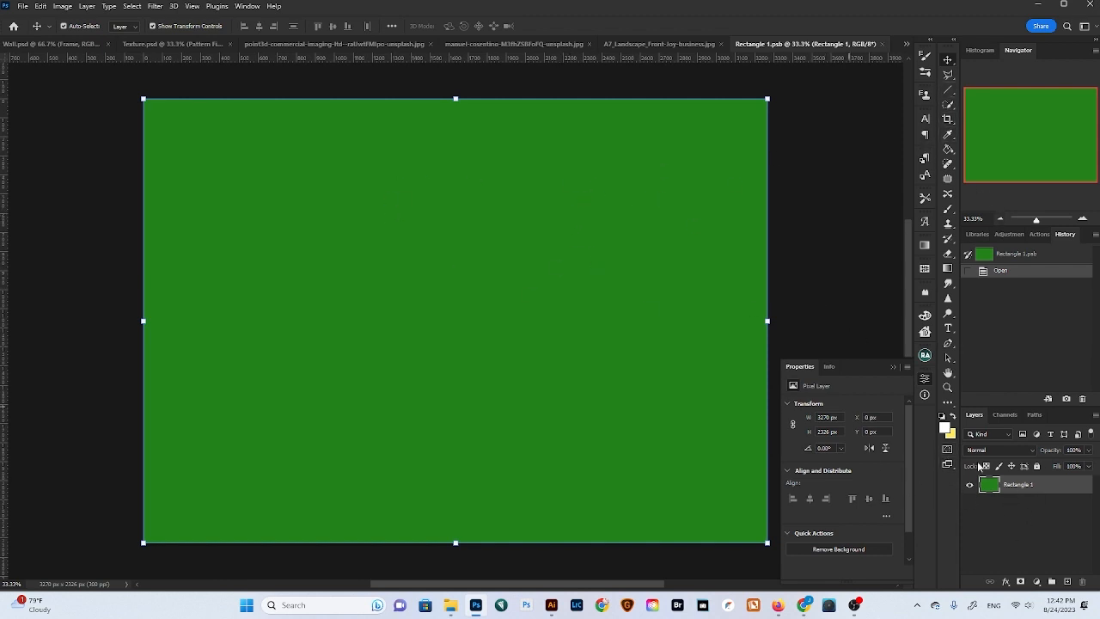
# Crop the smart object's contents with the 5:7 ratio preset, swapping the sides to landscape 7:5
pyautogui.click(41, 6)
pyautogui.moveTo(155, 6)
pyautogui.click(947, 119)
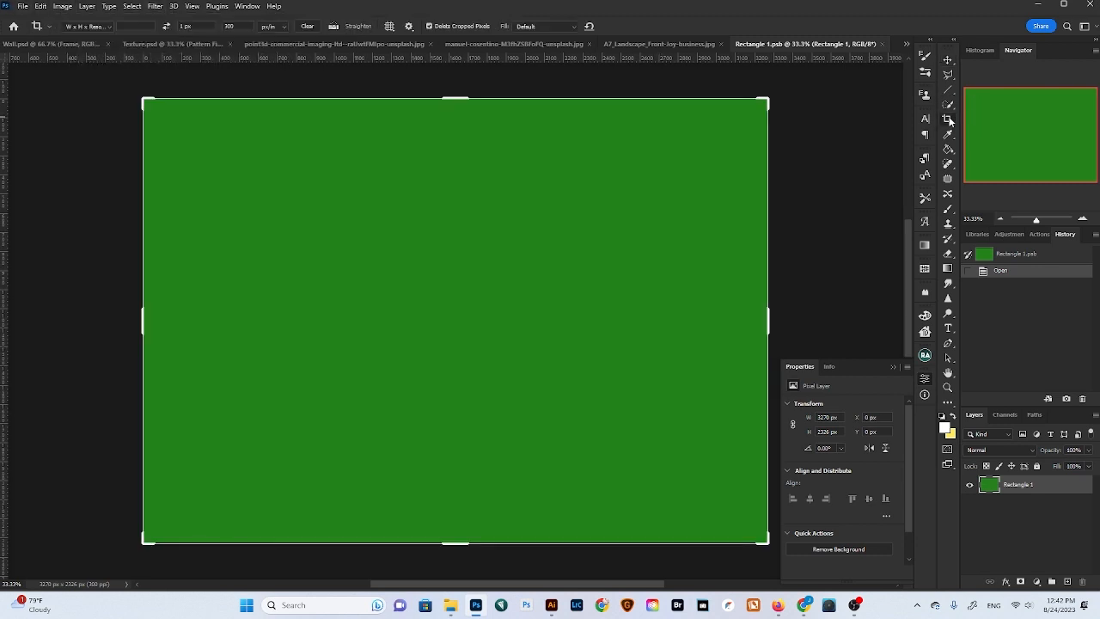
pyautogui.click(83, 27)
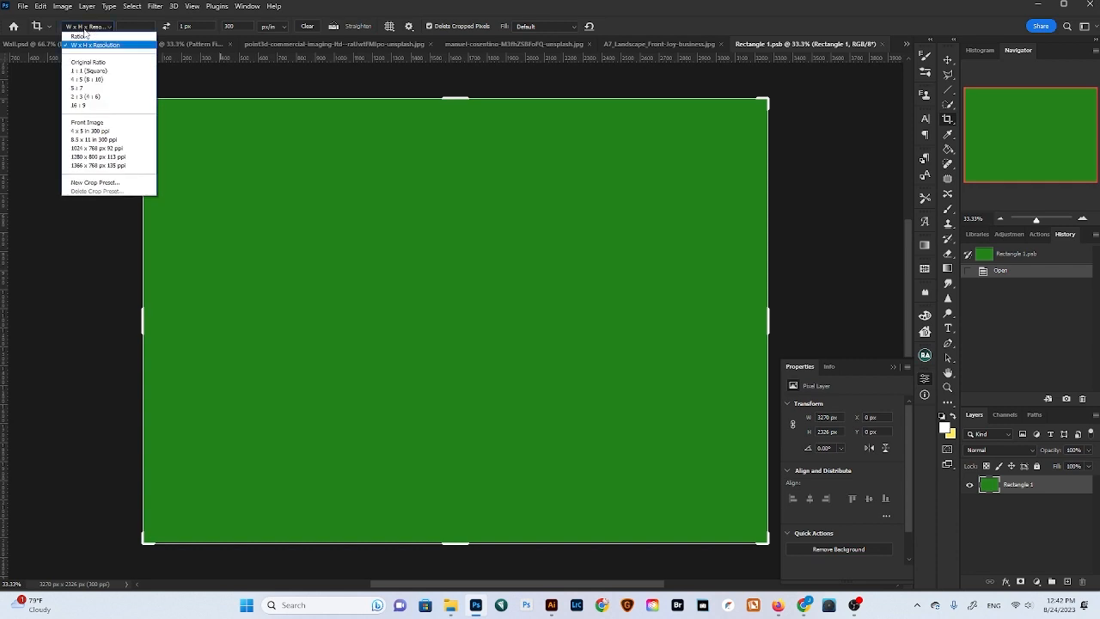
pyautogui.click(92, 89)
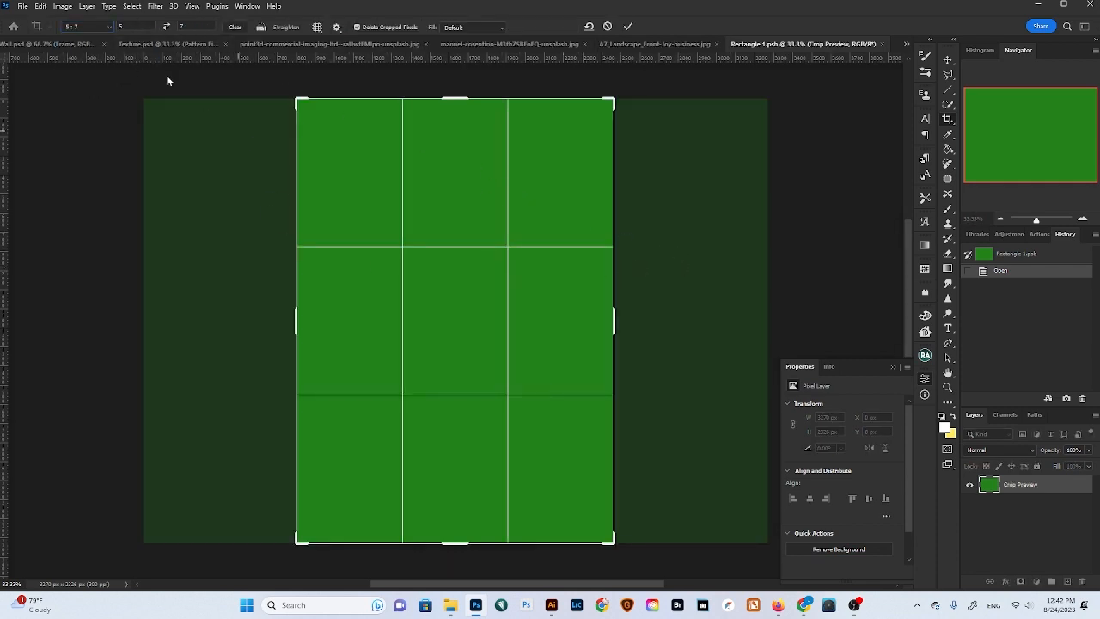
pyautogui.click(166, 28)
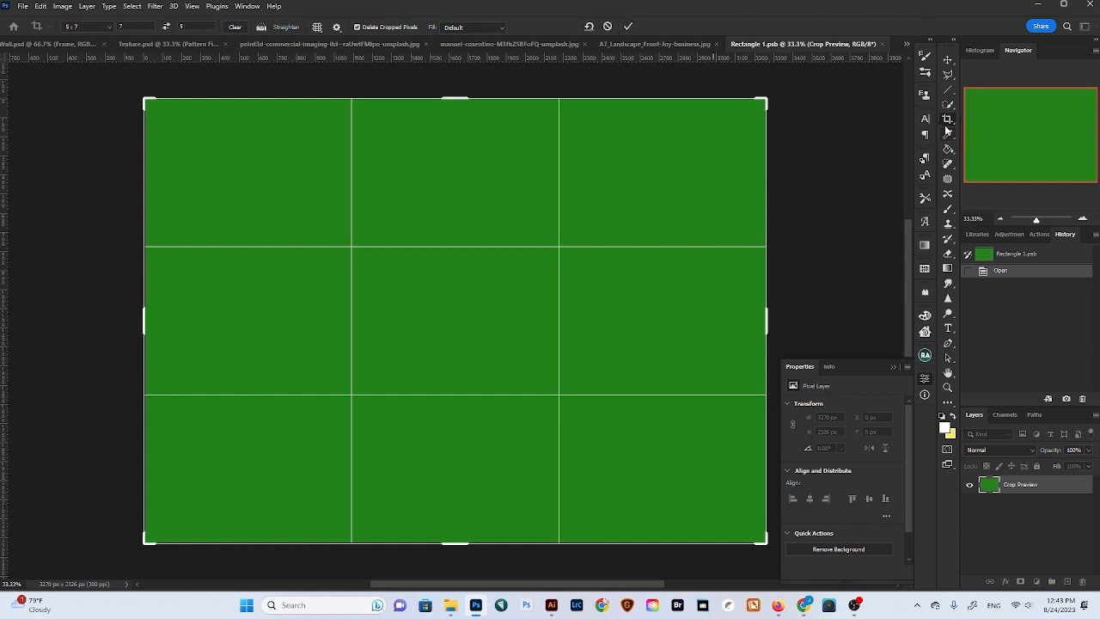
pyautogui.click(101, 31)
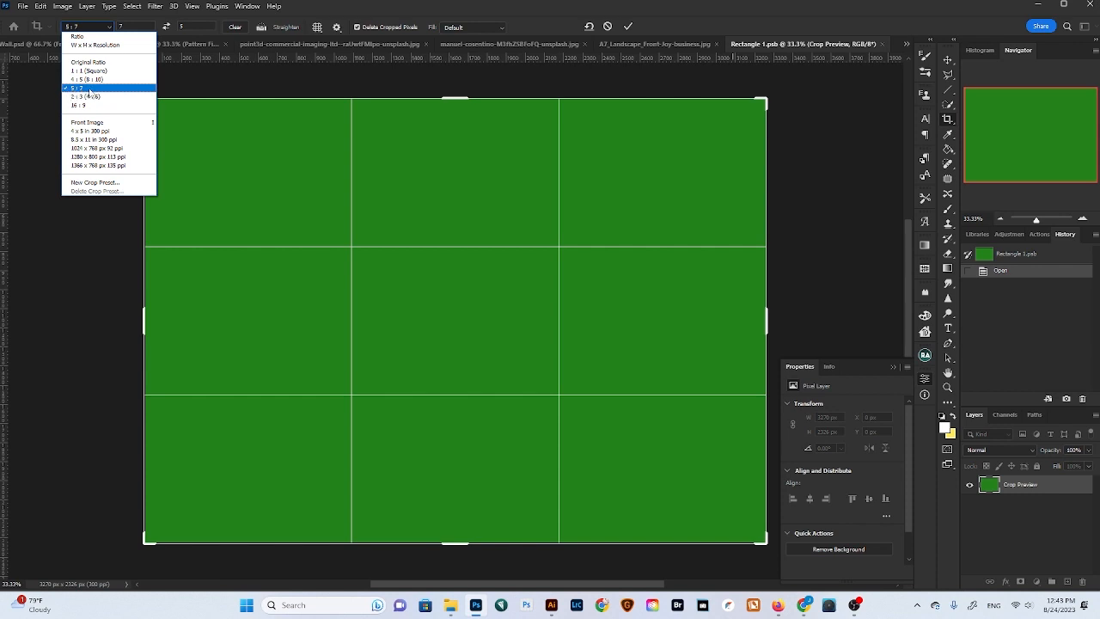
pyautogui.click(100, 45)
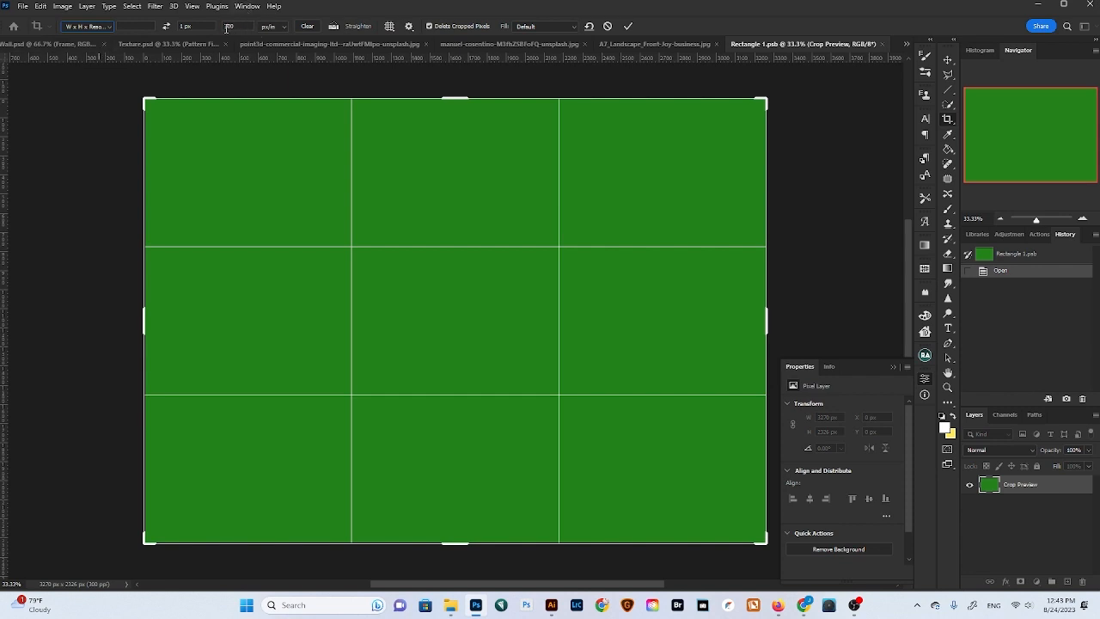
pyautogui.click(103, 26)
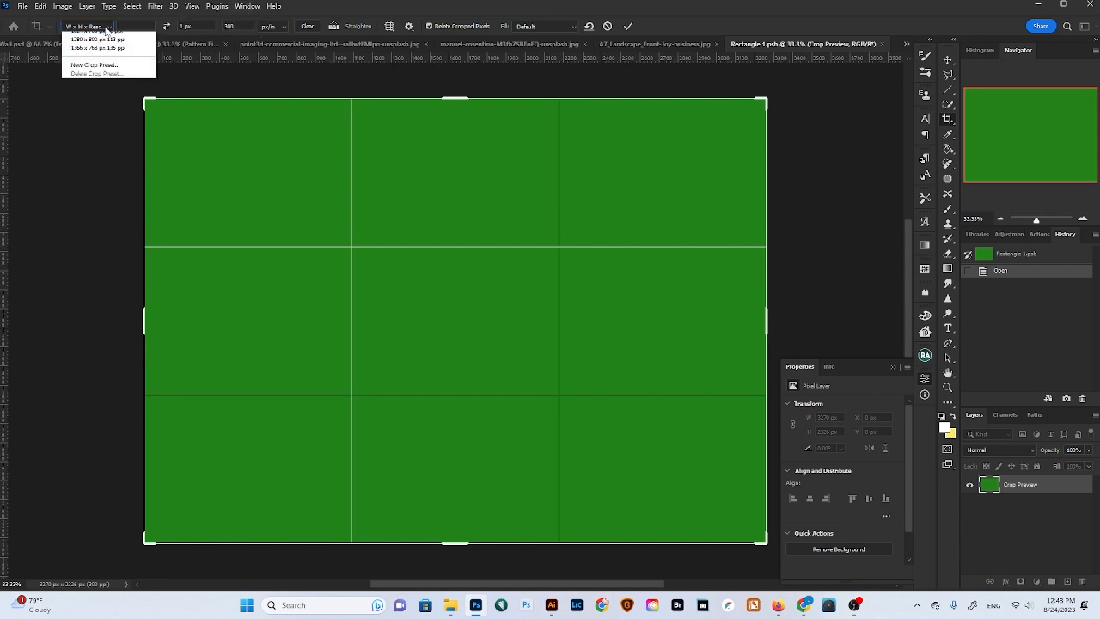
pyautogui.click(96, 87)
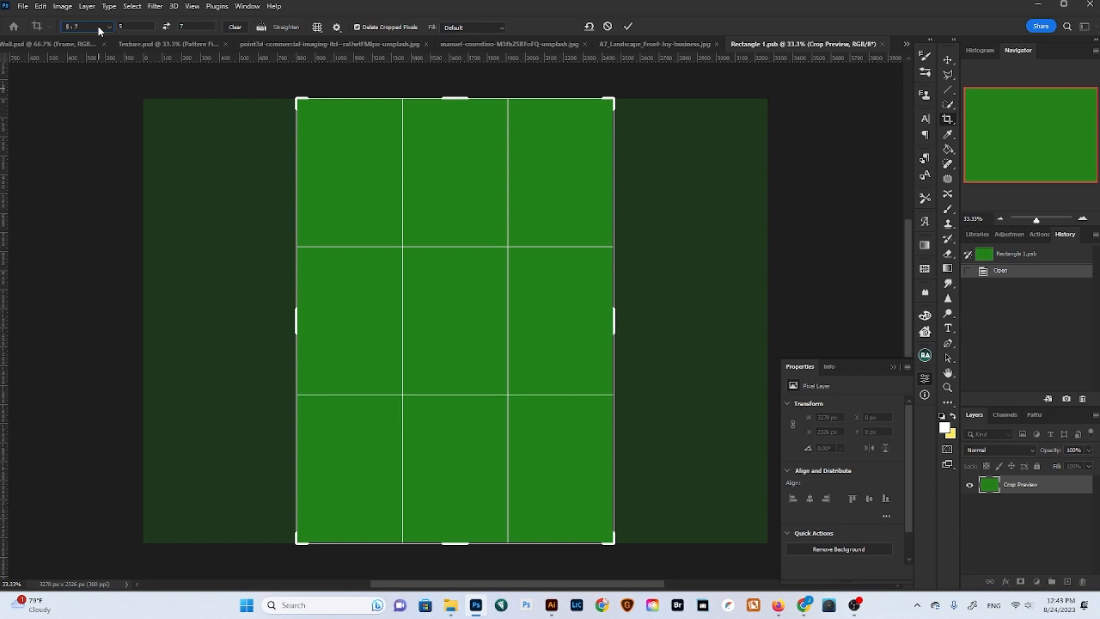
pyautogui.click(166, 28)
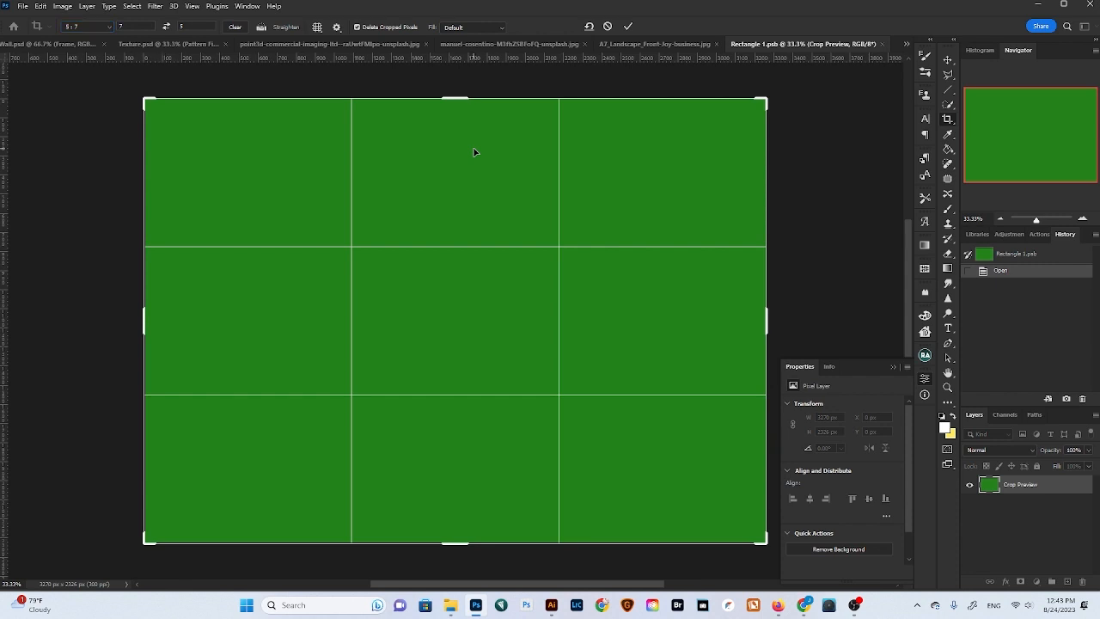
pyautogui.press('Return')
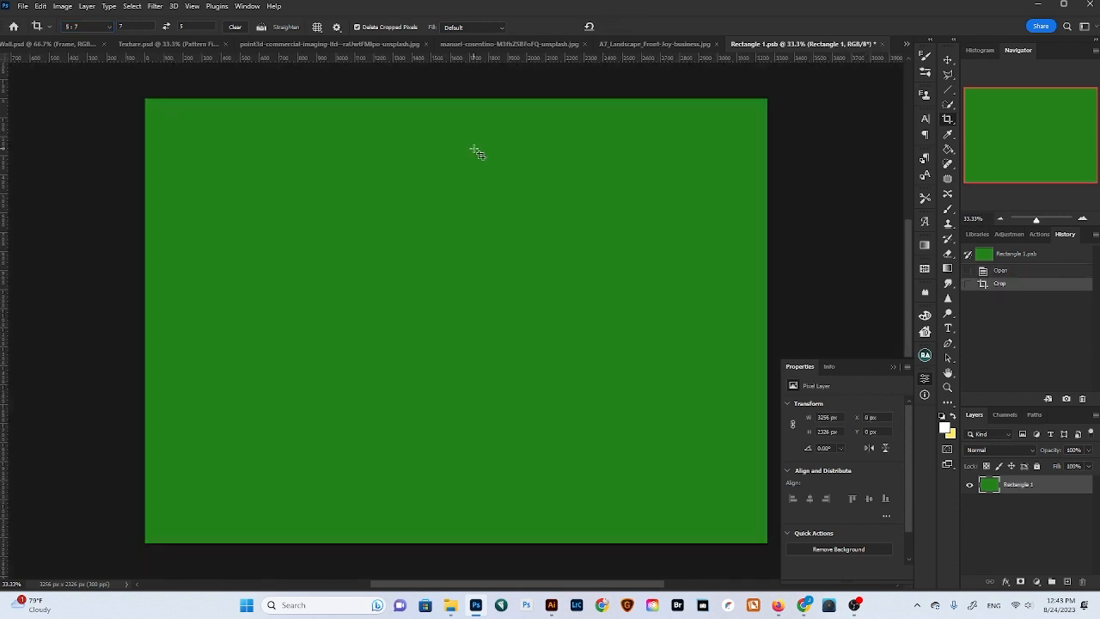
# Save the cropped smart object contents and close the file to return to the mockup image
pyautogui.press('v')
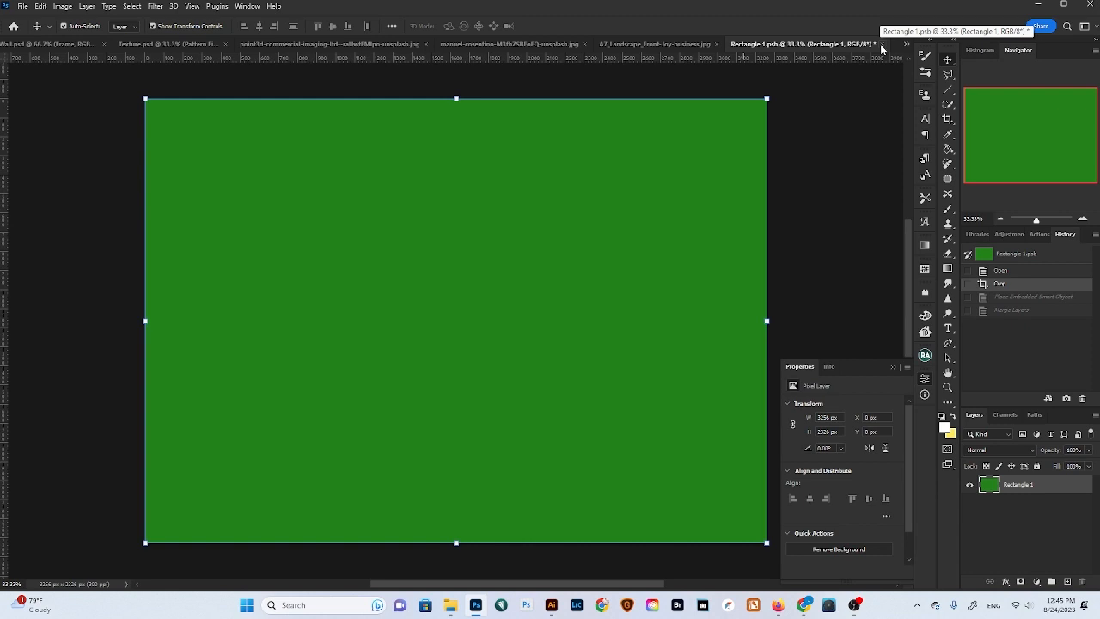
pyautogui.hotkey('ctrl', 's')
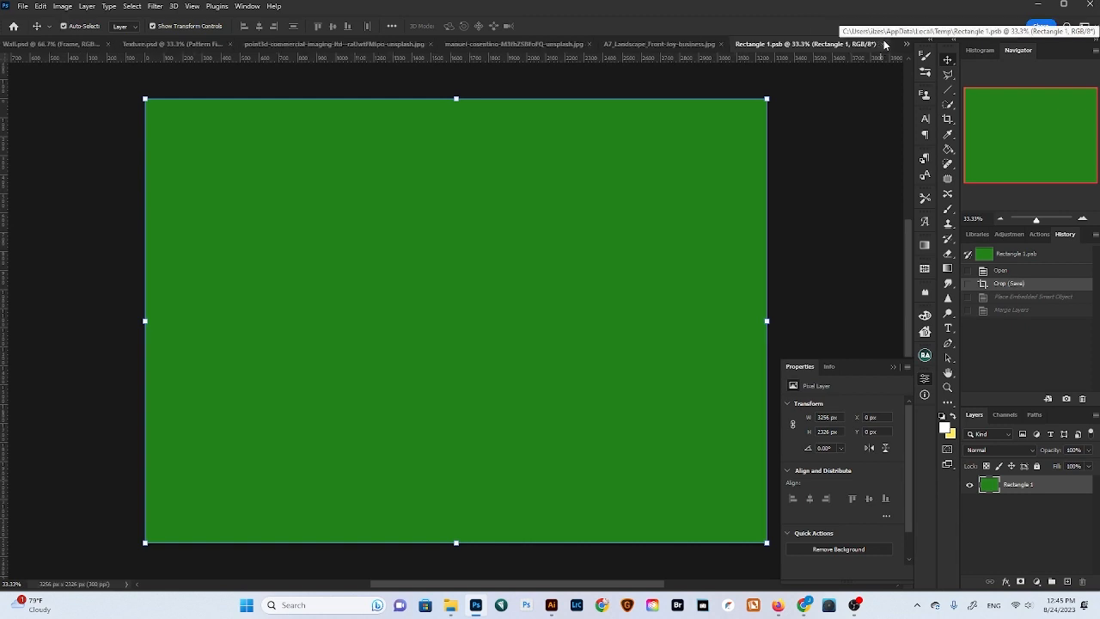
pyautogui.click(882, 42)
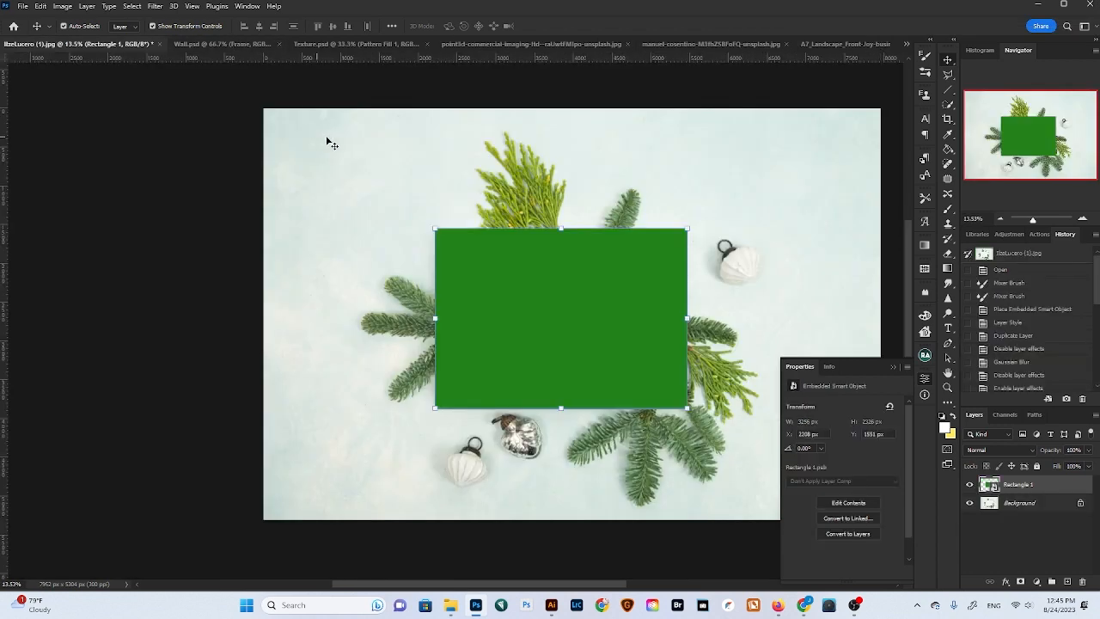
# Duplicate the Rectangle 1 smart object layer
pyautogui.click(726, 307)
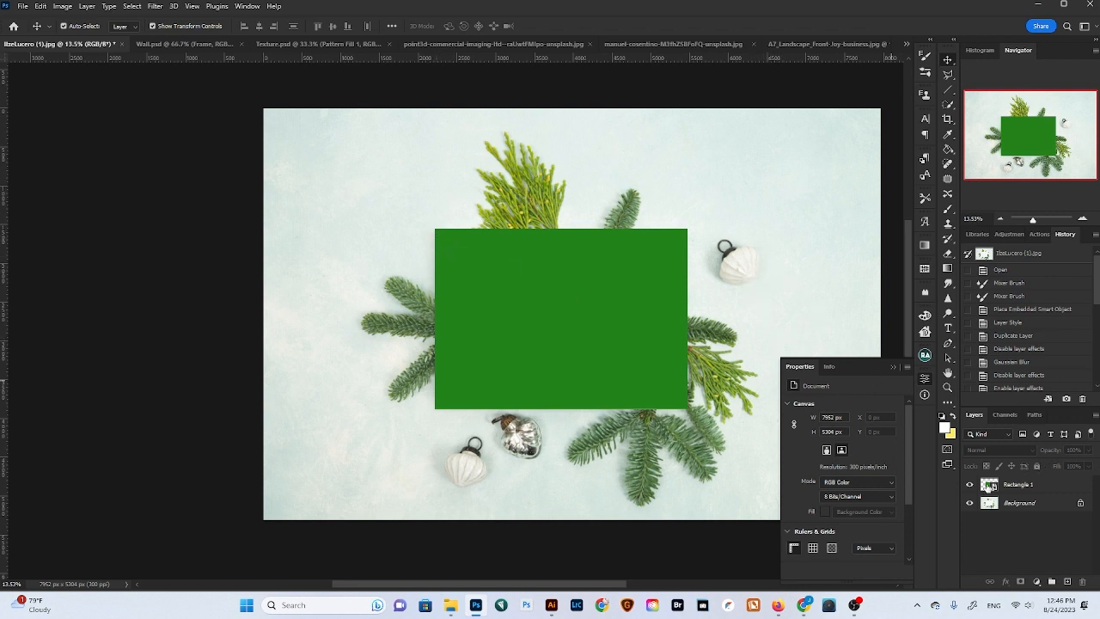
pyautogui.moveTo(989, 486); pyautogui.dragTo(1066, 585)
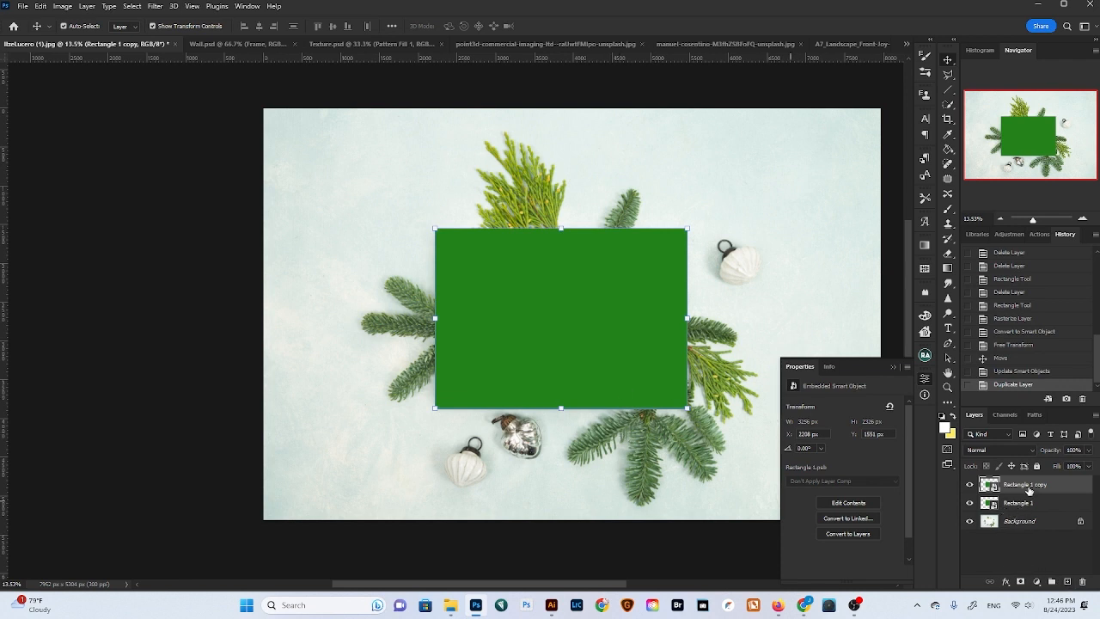
# Select the lower Rectangle 1 smart object layer and collapse the floating object properties
pyautogui.click(1026, 512)
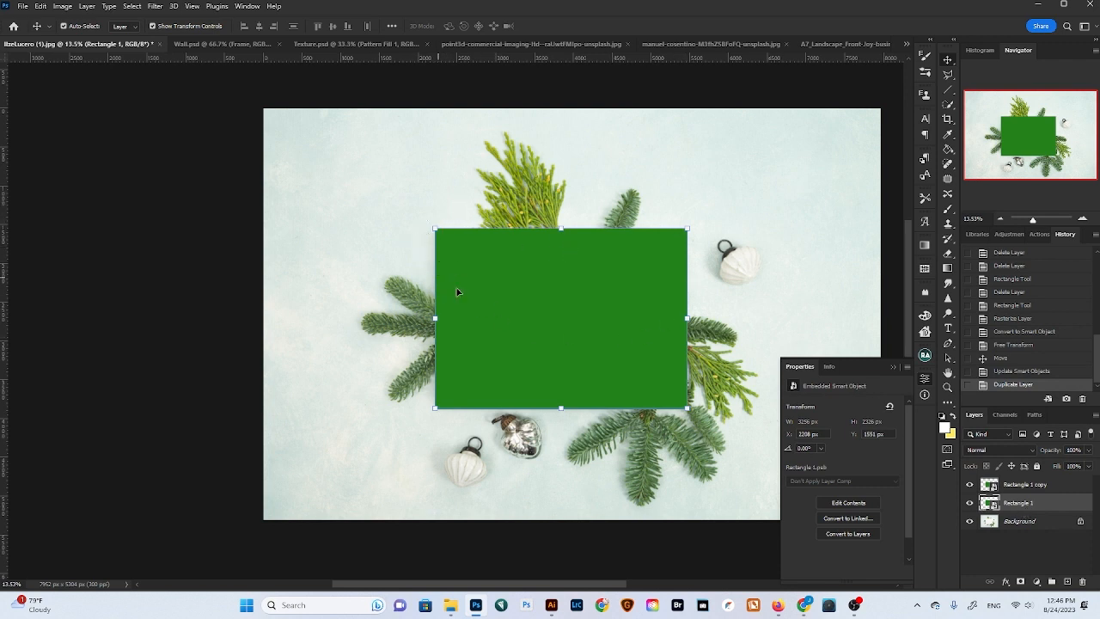
pyautogui.click(894, 367)
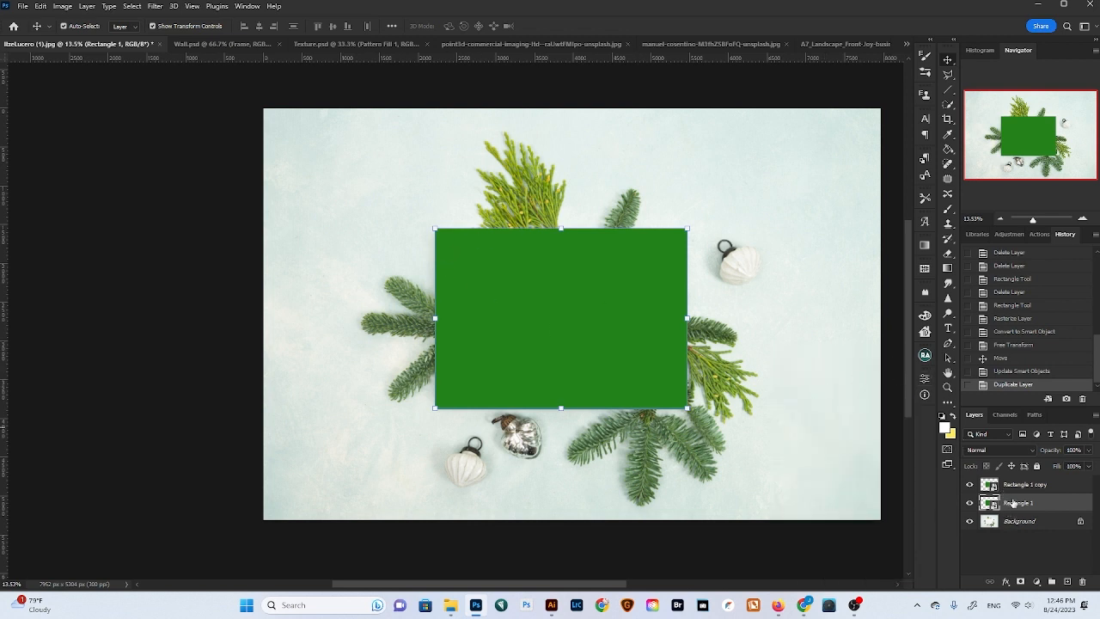
pyautogui.click(152, 8)
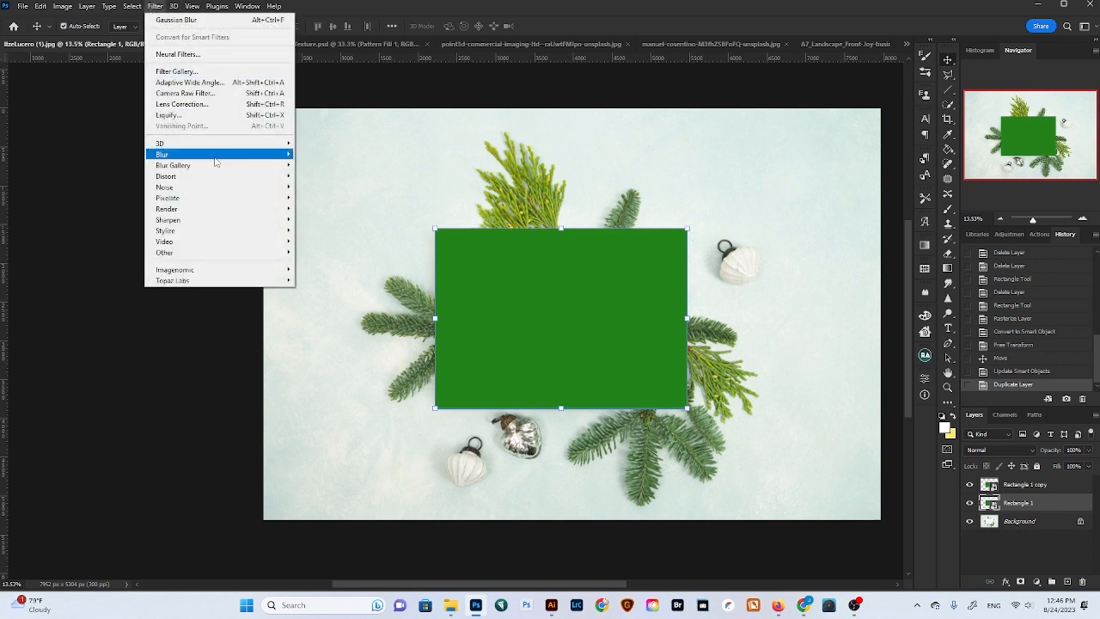
pyautogui.moveTo(214, 161)
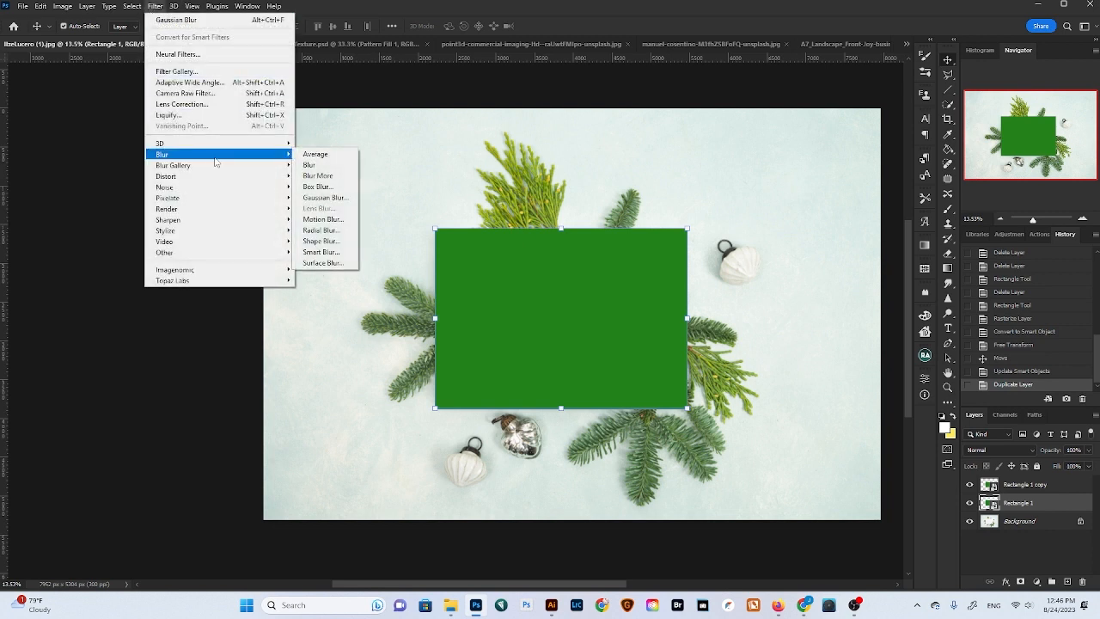
pyautogui.click(325, 196)
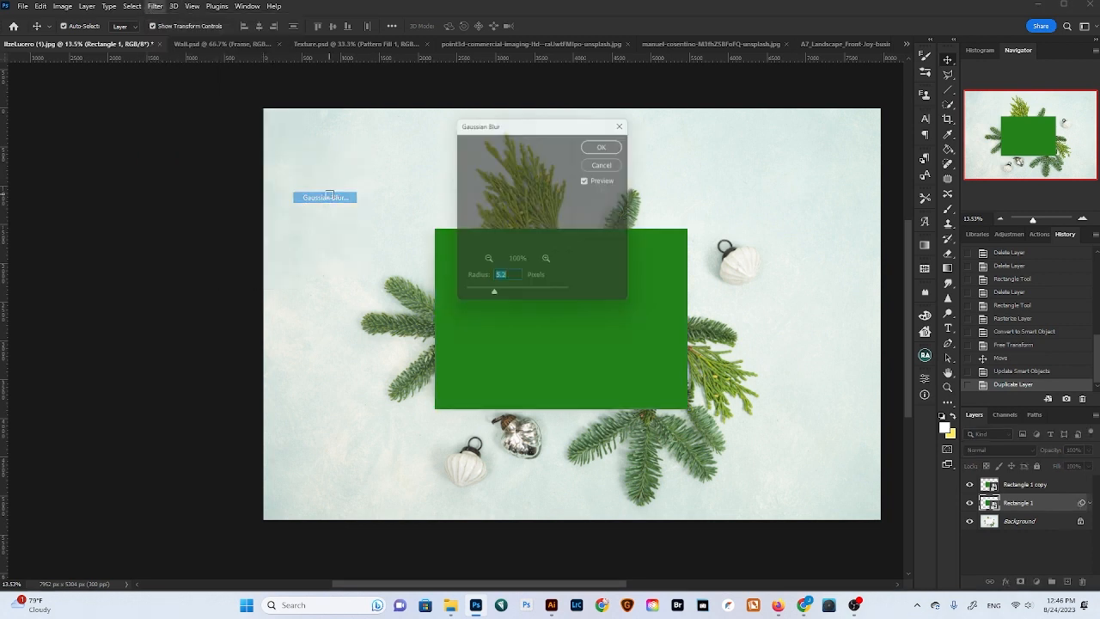
pyautogui.click(434, 323)
pyautogui.click(437, 244)
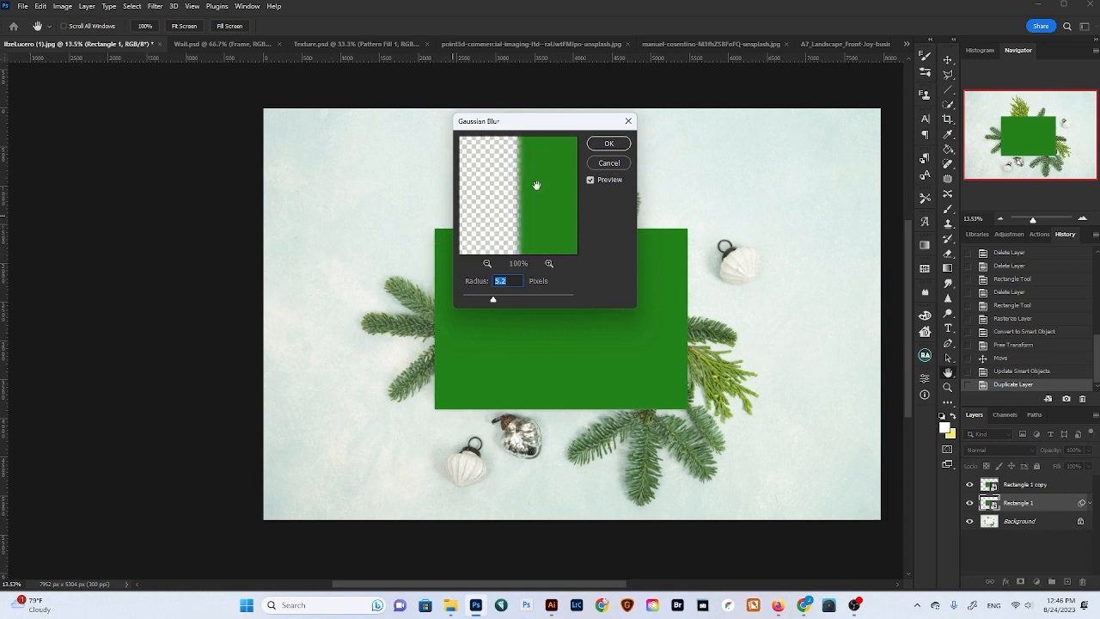
pyautogui.click(609, 163)
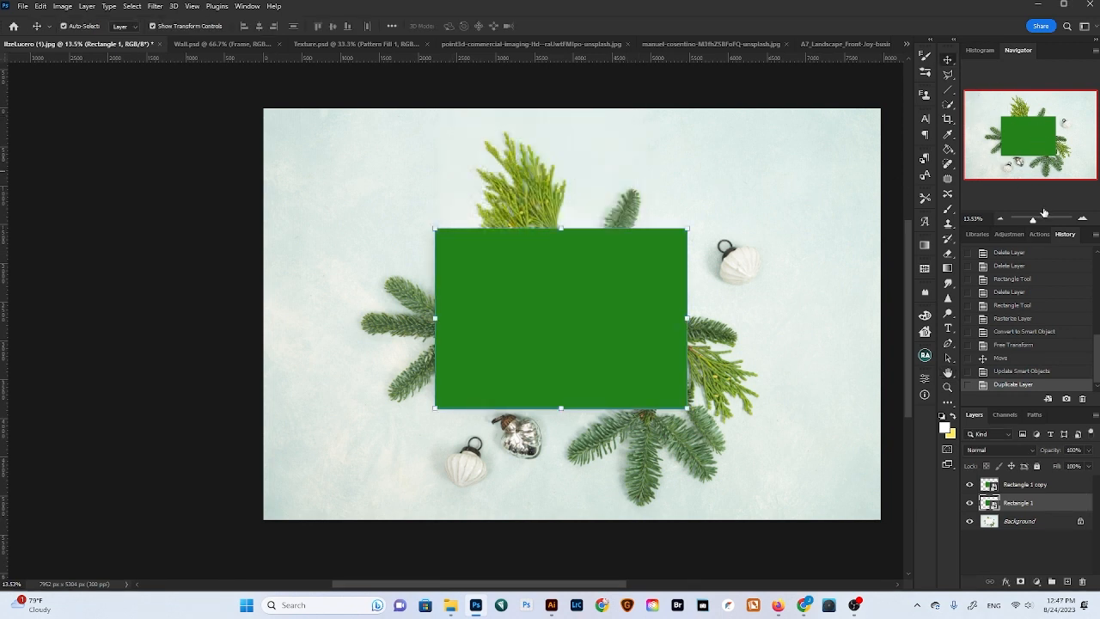
# Apply a 4.0-pixel Gaussian Blur to the lower Rectangle 1 layer and compare its edge with the Rectangle 1 copy hidden and shown
pyautogui.moveTo(1033, 220); pyautogui.dragTo(1039, 222)
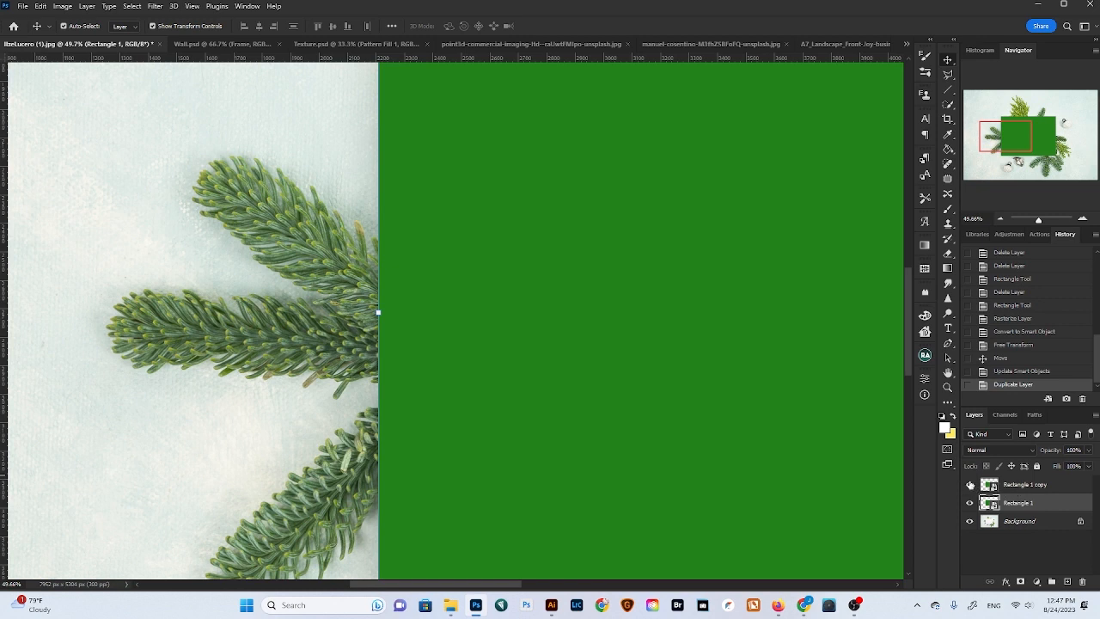
pyautogui.click(970, 485)
pyautogui.click(970, 484)
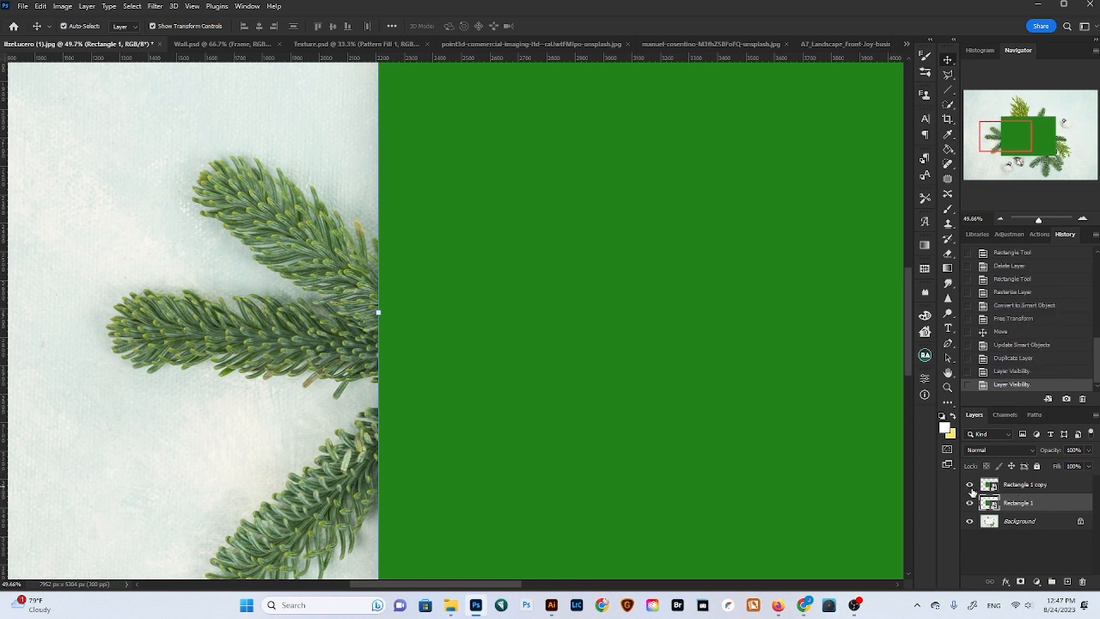
pyautogui.click(153, 7)
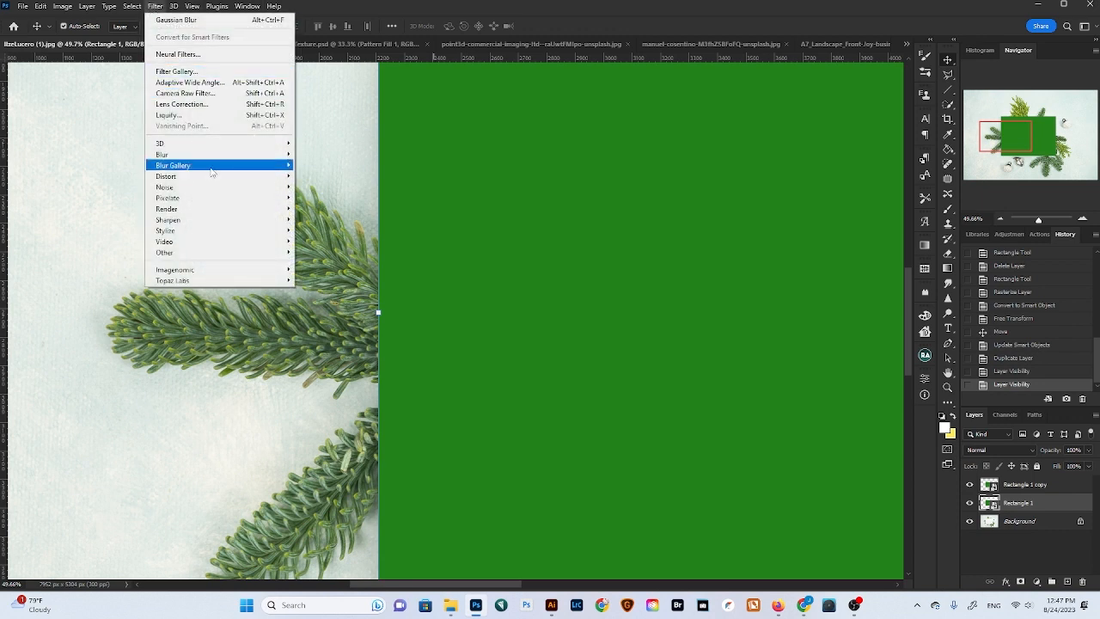
pyautogui.moveTo(213, 158)
pyautogui.click(323, 198)
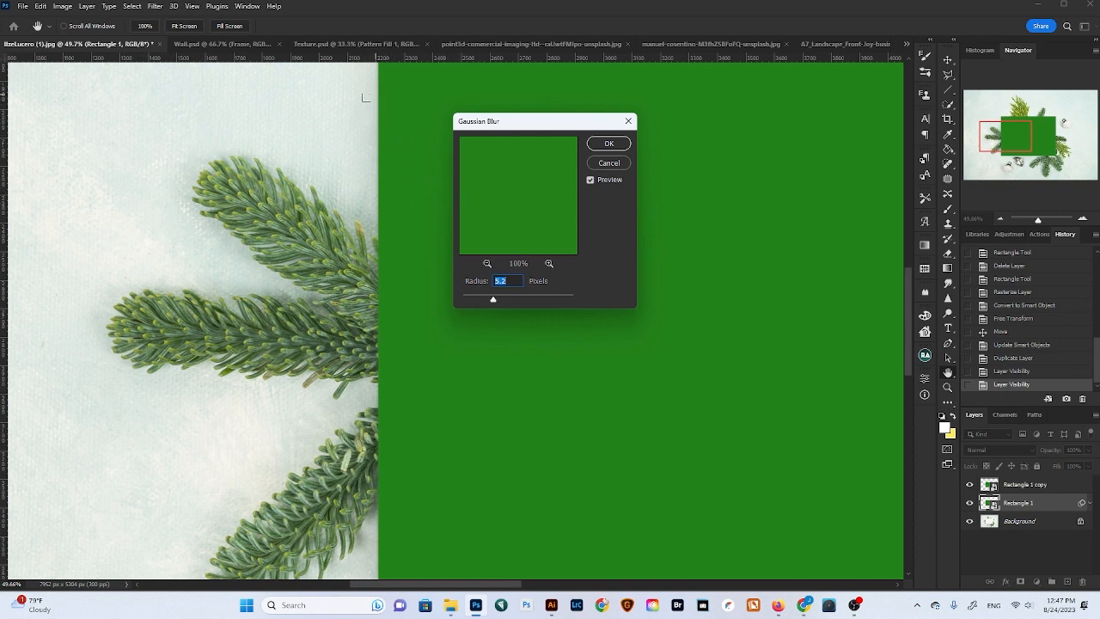
pyautogui.click(378, 153)
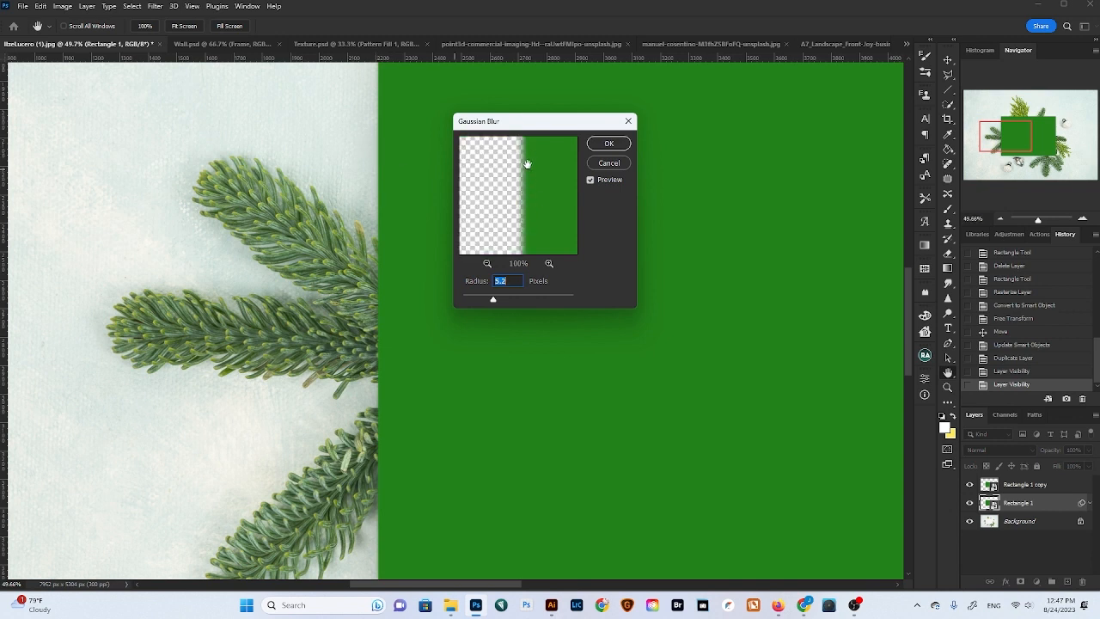
pyautogui.moveTo(492, 300); pyautogui.dragTo(495, 298)
pyautogui.click(608, 145)
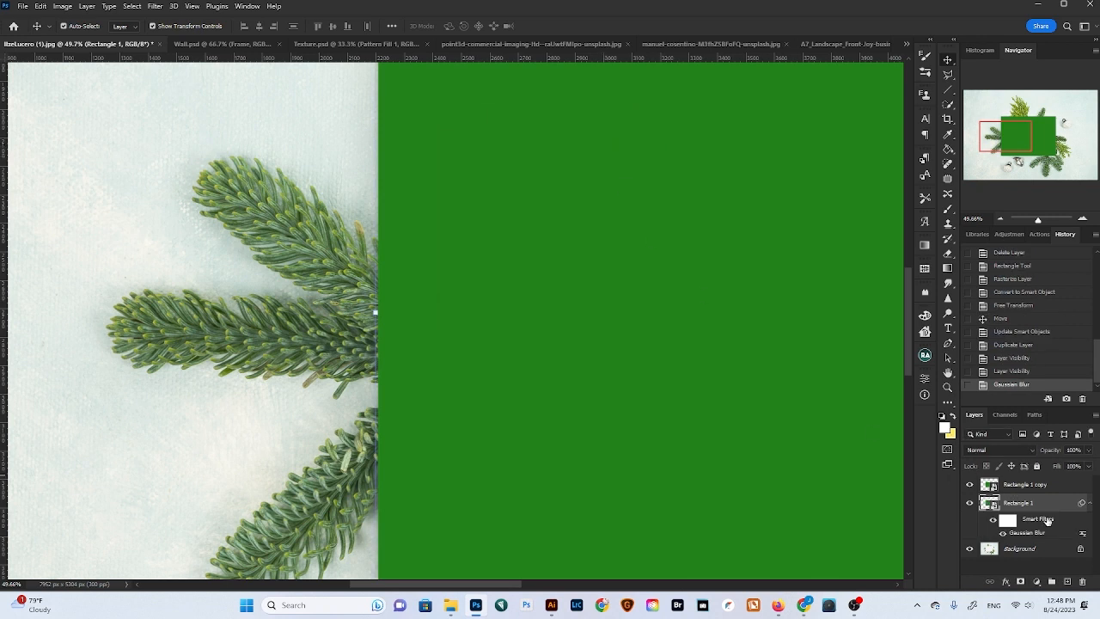
pyautogui.click(970, 486)
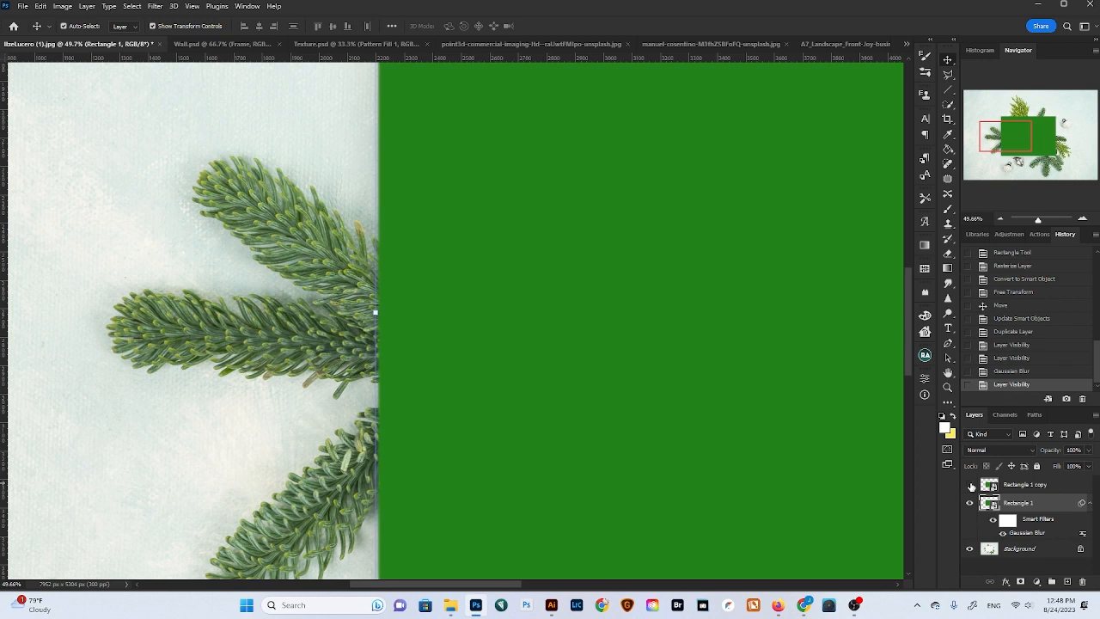
pyautogui.click(970, 486)
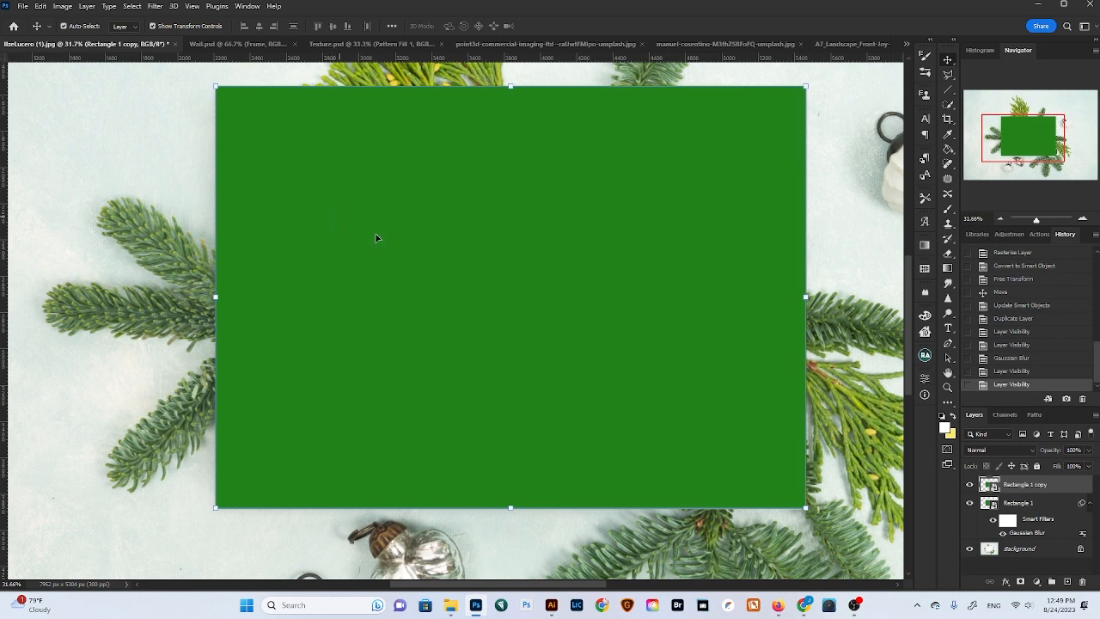
# Add a Drop Shadow layer style to the lower Rectangle 1 layer
pyautogui.moveTo(1010, 146); pyautogui.dragTo(998, 165)
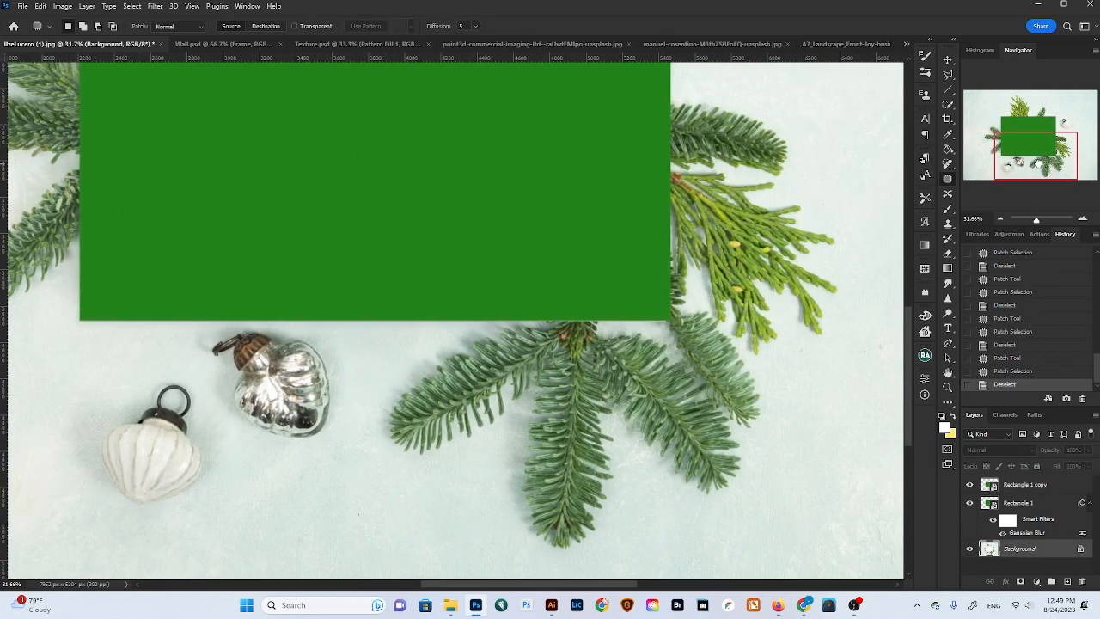
pyautogui.moveTo(1039, 170)
pyautogui.mouseDown()
pyautogui.moveTo(1019, 175)
pyautogui.moveTo(1029, 179)
pyautogui.mouseUp()
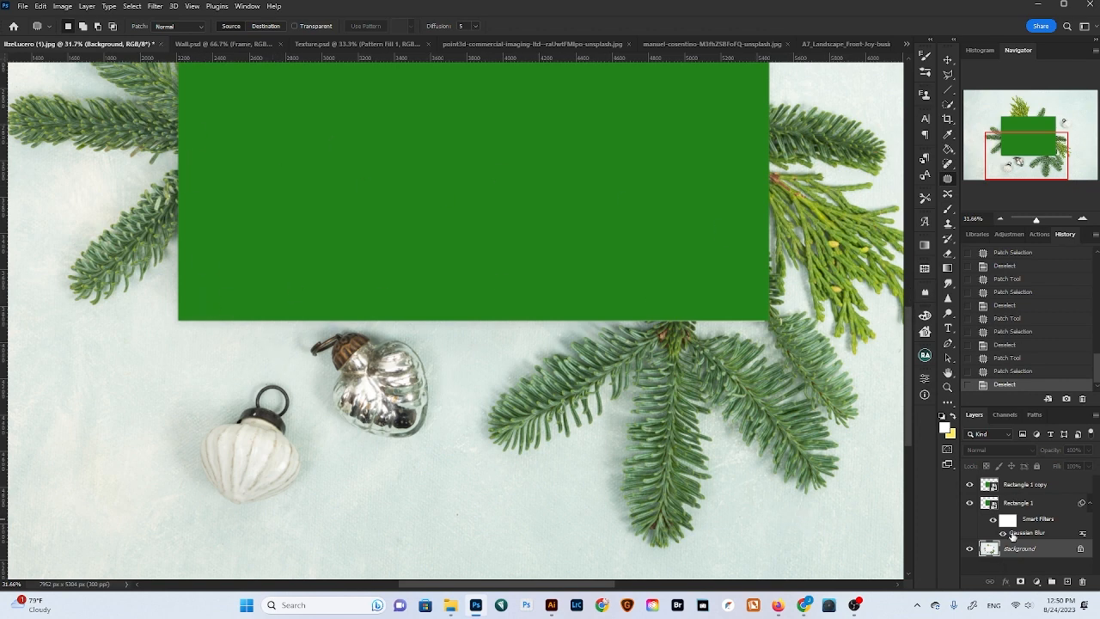
pyautogui.moveTo(1031, 154); pyautogui.dragTo(1033, 132)
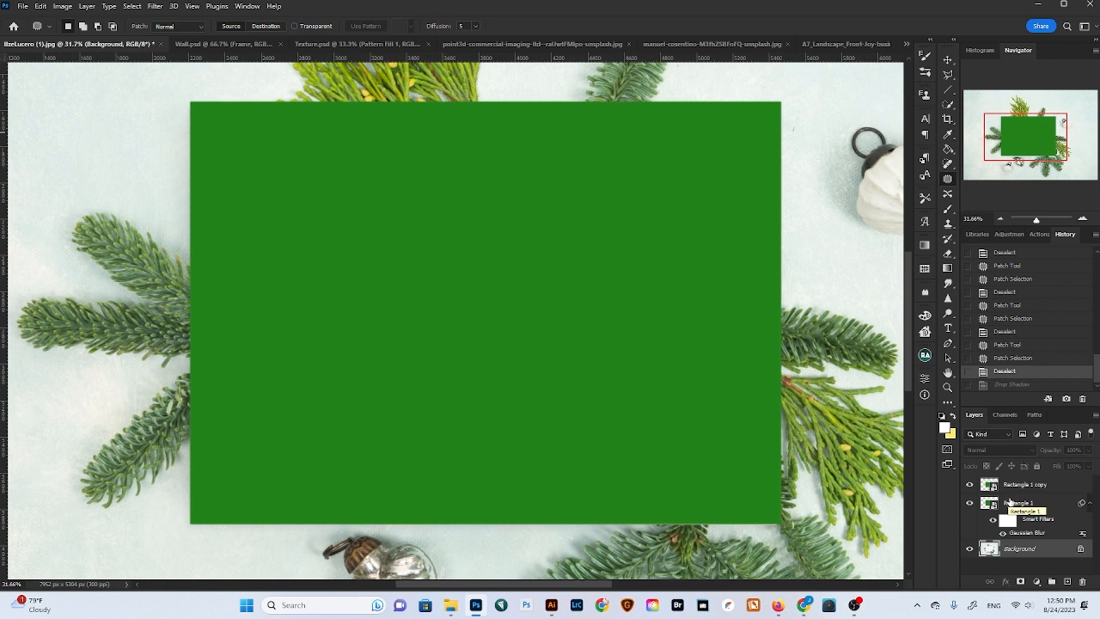
pyautogui.click(1025, 508)
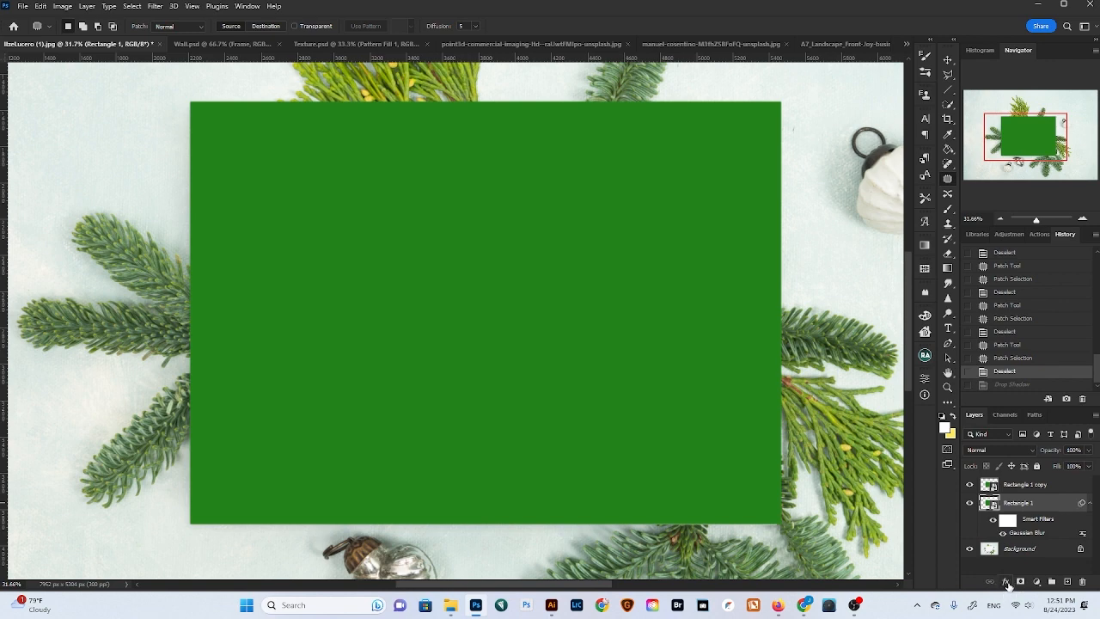
pyautogui.click(1006, 586)
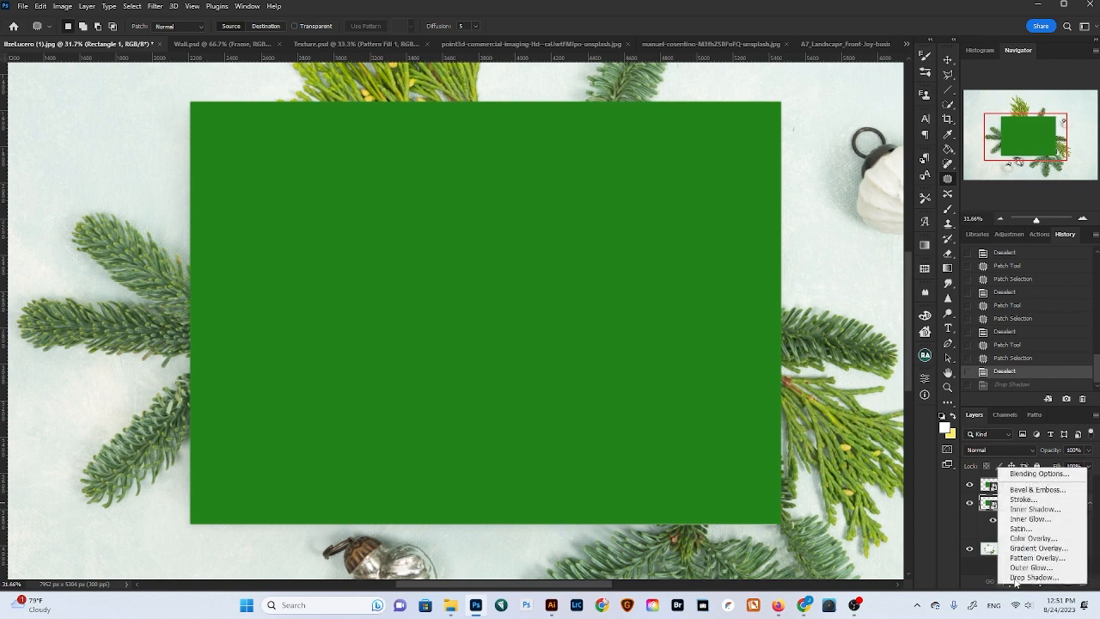
pyautogui.click(1018, 580)
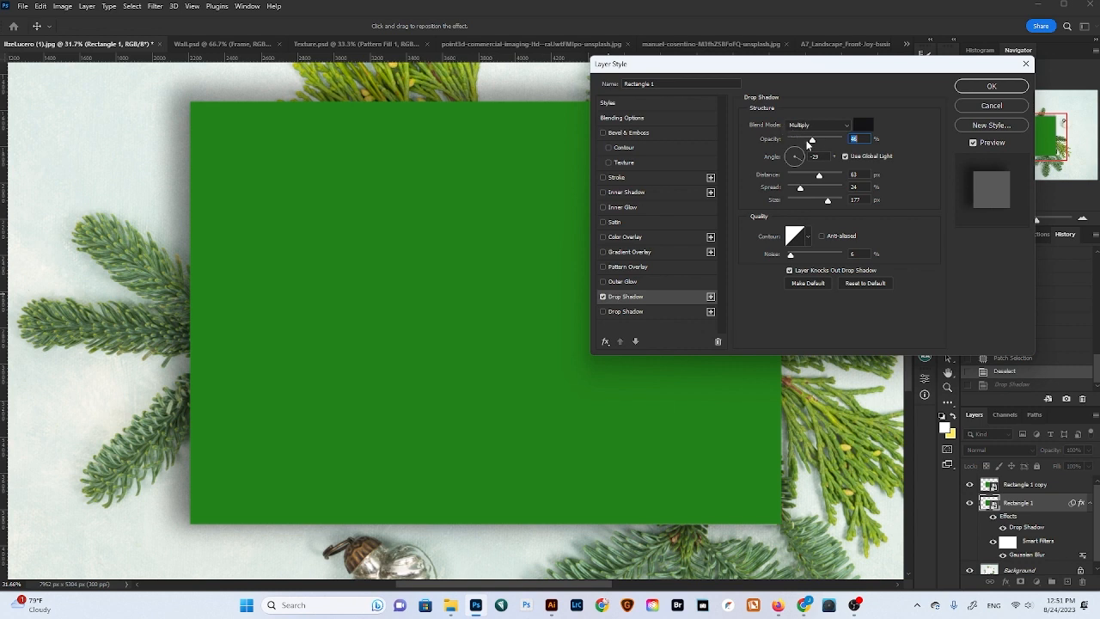
# Try different light directions for the drop shadow, settling on an angle of -32° and an opacity of 60%
pyautogui.moveTo(807, 145)
pyautogui.mouseDown()
pyautogui.moveTo(782, 145)
pyautogui.moveTo(829, 141)
pyautogui.moveTo(757, 139)
pyautogui.moveTo(845, 141)
pyautogui.moveTo(823, 141)
pyautogui.mouseUp()
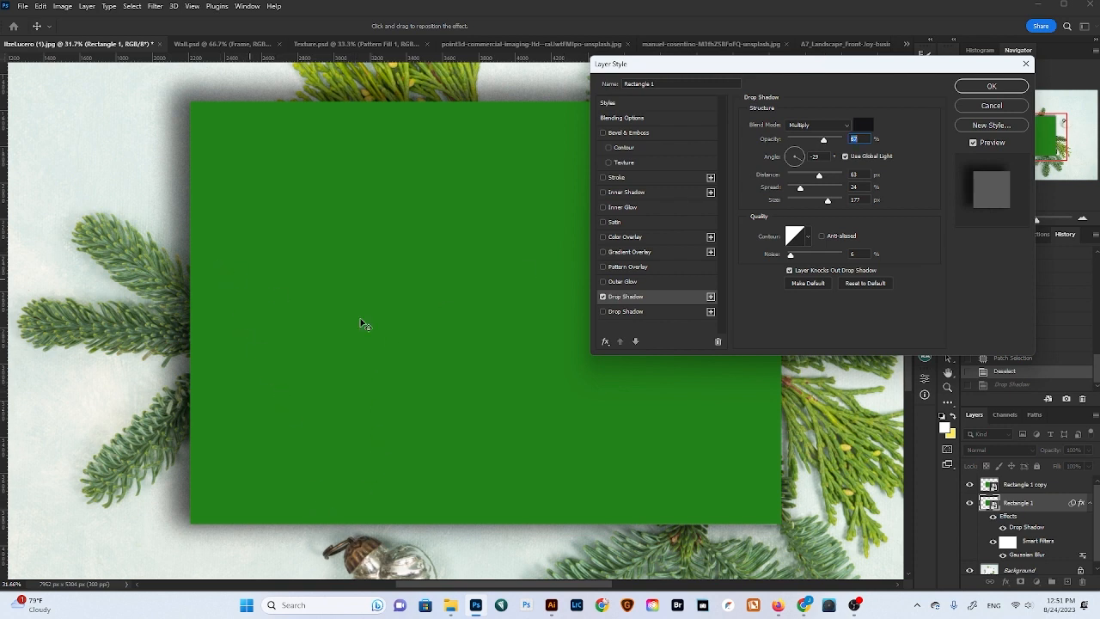
pyautogui.moveTo(801, 169); pyautogui.dragTo(767, 118)
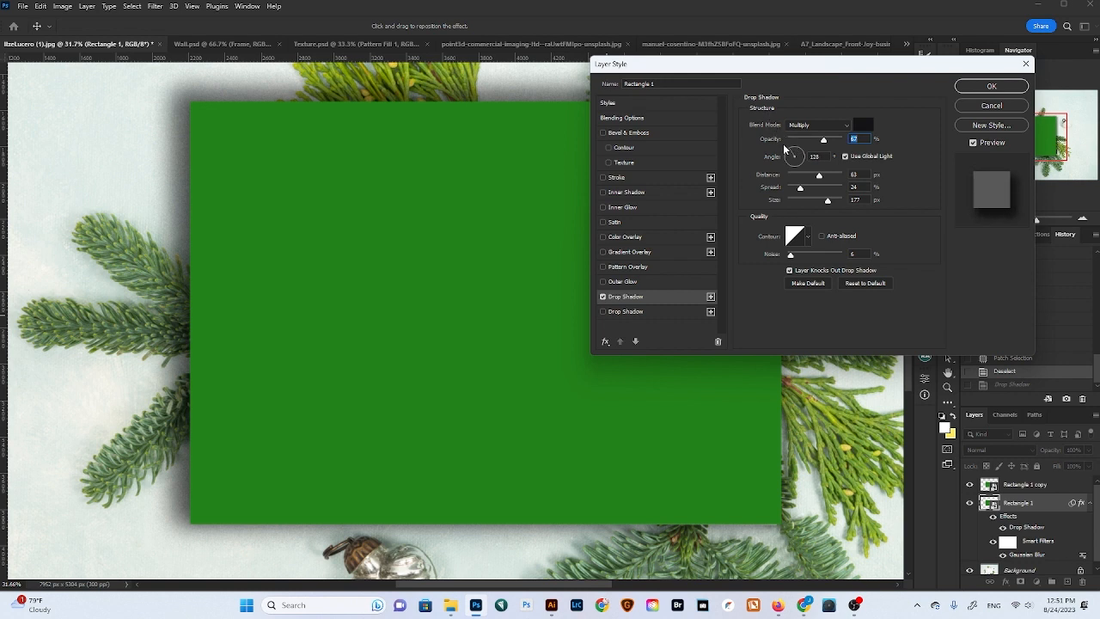
pyautogui.press('Tab')
pyautogui.hotkey('shift', 'Up')
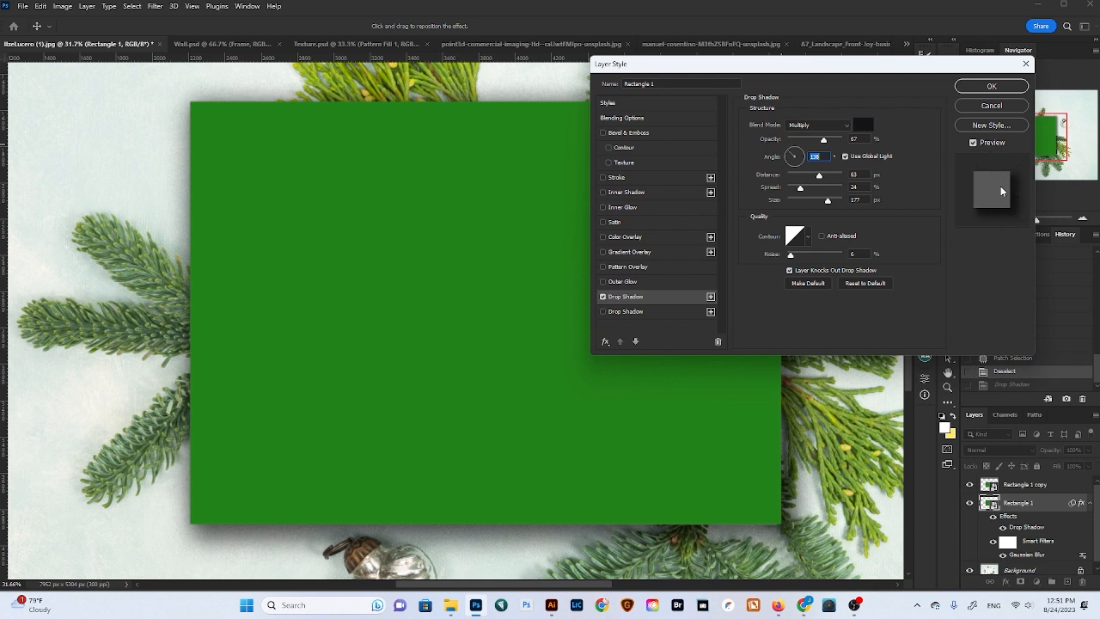
pyautogui.click(796, 150)
pyautogui.moveTo(797, 150); pyautogui.dragTo(820, 138)
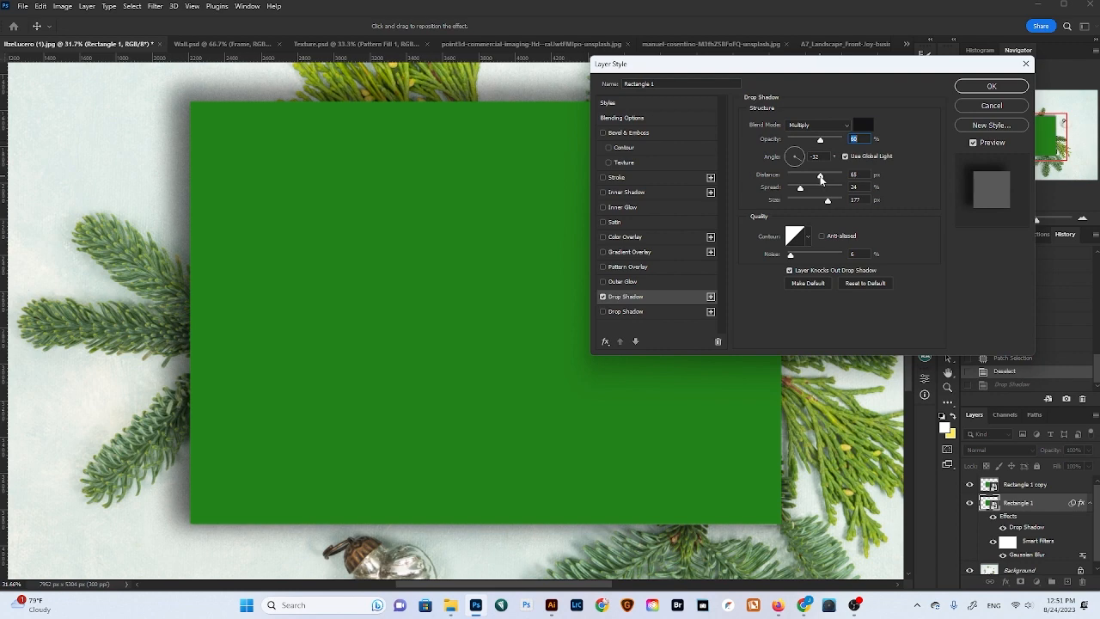
# Soften the drop shadow with distance 83 px, spread 9%, size 188 px and opacity 33%, and apply the style
pyautogui.moveTo(820, 179)
pyautogui.mouseDown()
pyautogui.moveTo(773, 185)
pyautogui.moveTo(864, 184)
pyautogui.moveTo(824, 180)
pyautogui.mouseUp()
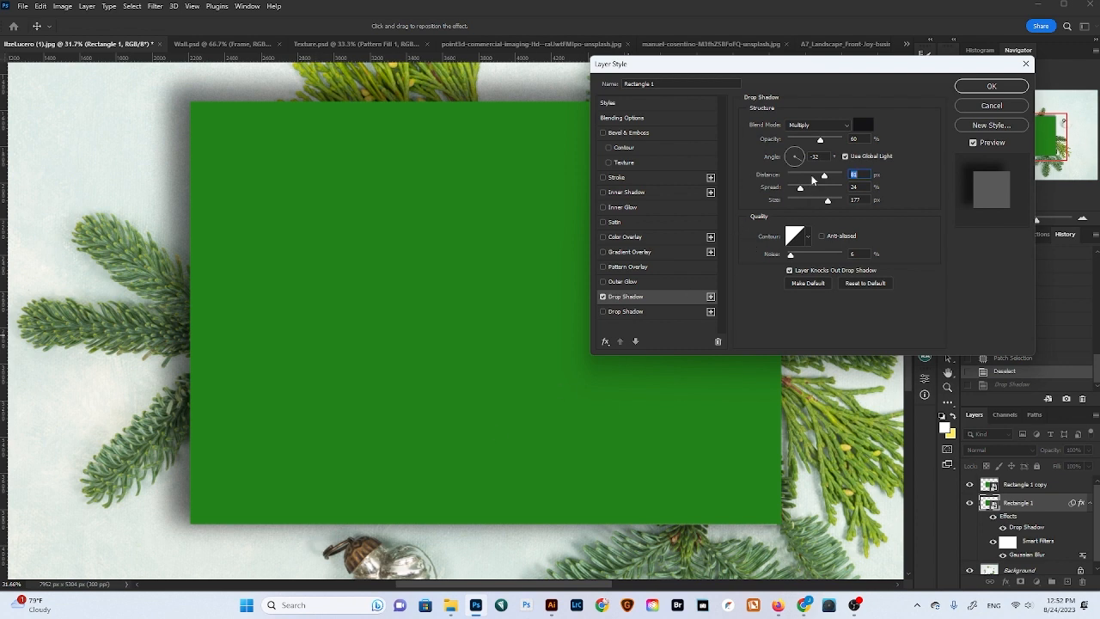
pyautogui.moveTo(824, 177); pyautogui.dragTo(830, 203)
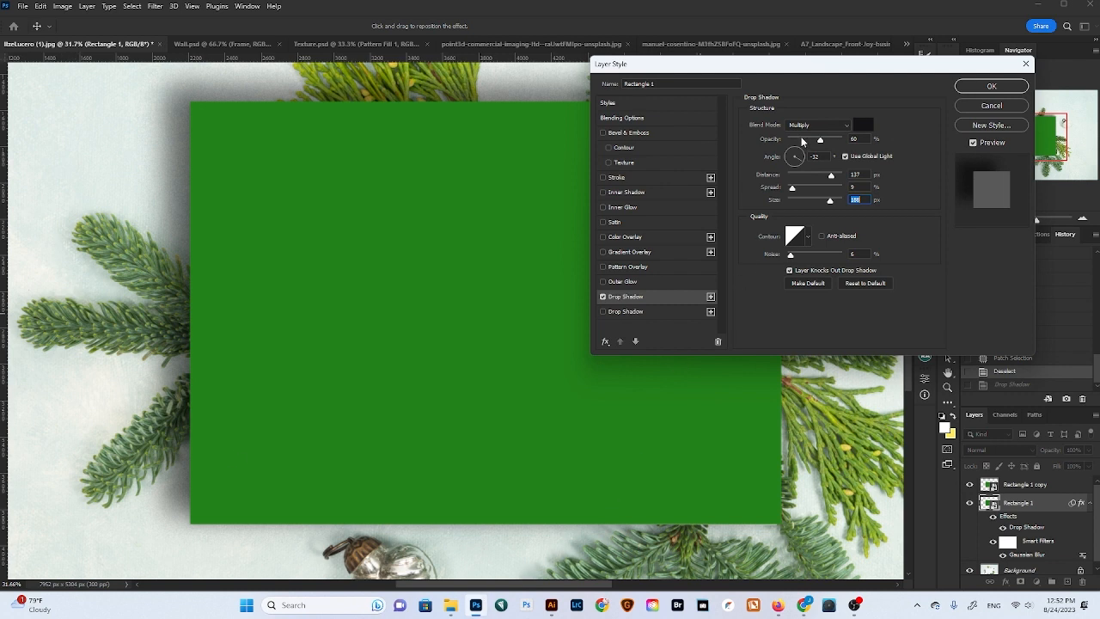
pyautogui.moveTo(803, 141); pyautogui.dragTo(807, 141)
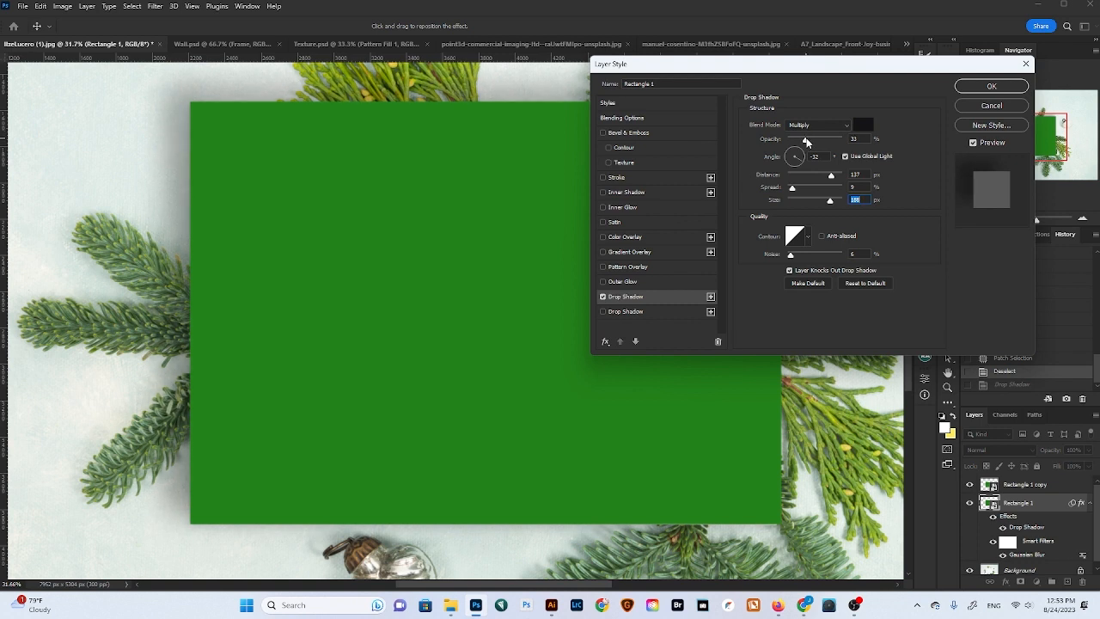
pyautogui.click(806, 138)
pyautogui.click(825, 177)
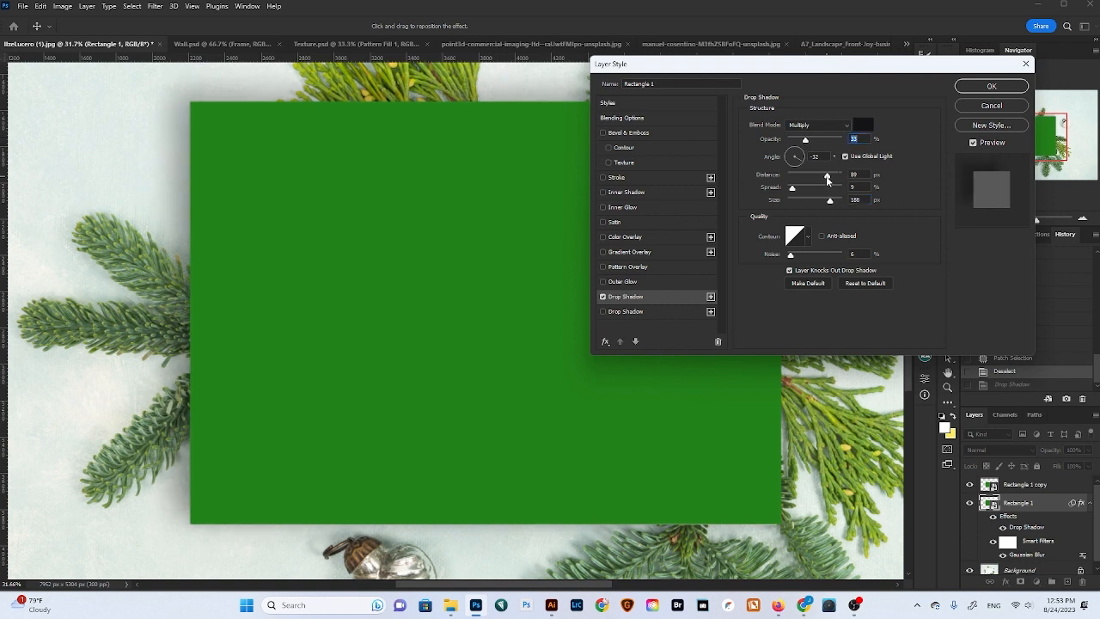
pyautogui.click(992, 87)
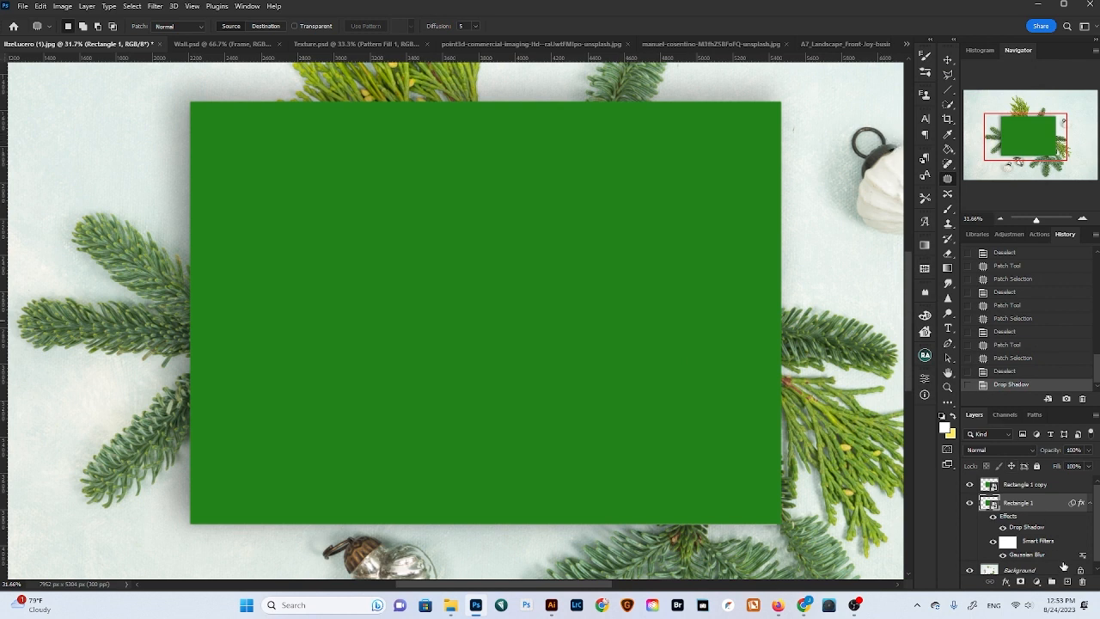
# Review the Drop Shadow and Gaussian Blur settings on the lower Rectangle 1 layer
pyautogui.doubleClick(1015, 530)
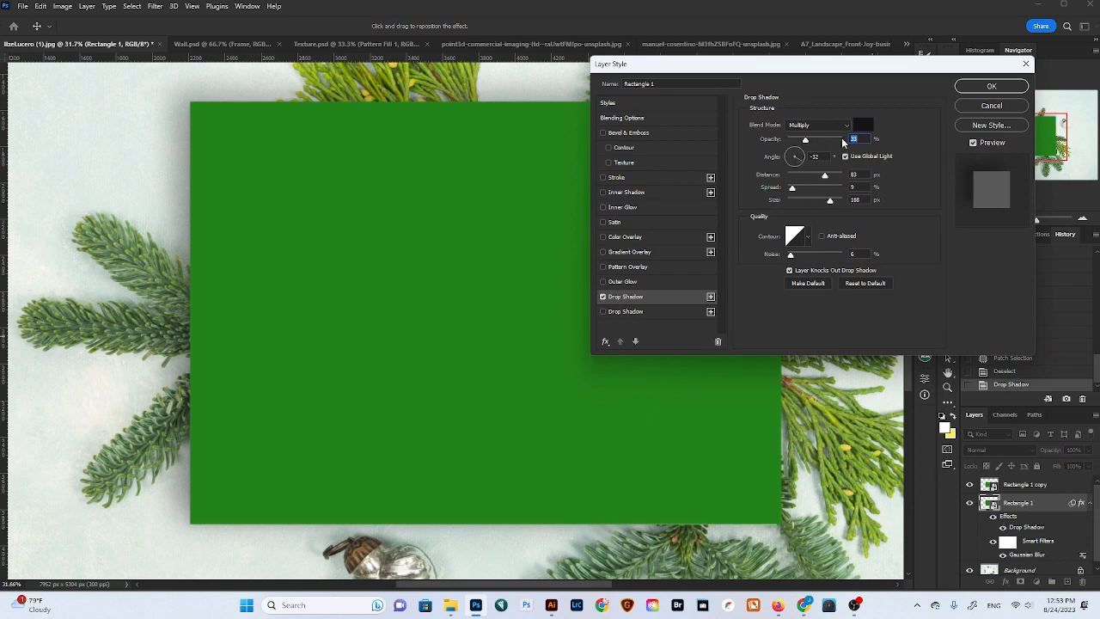
pyautogui.click(991, 86)
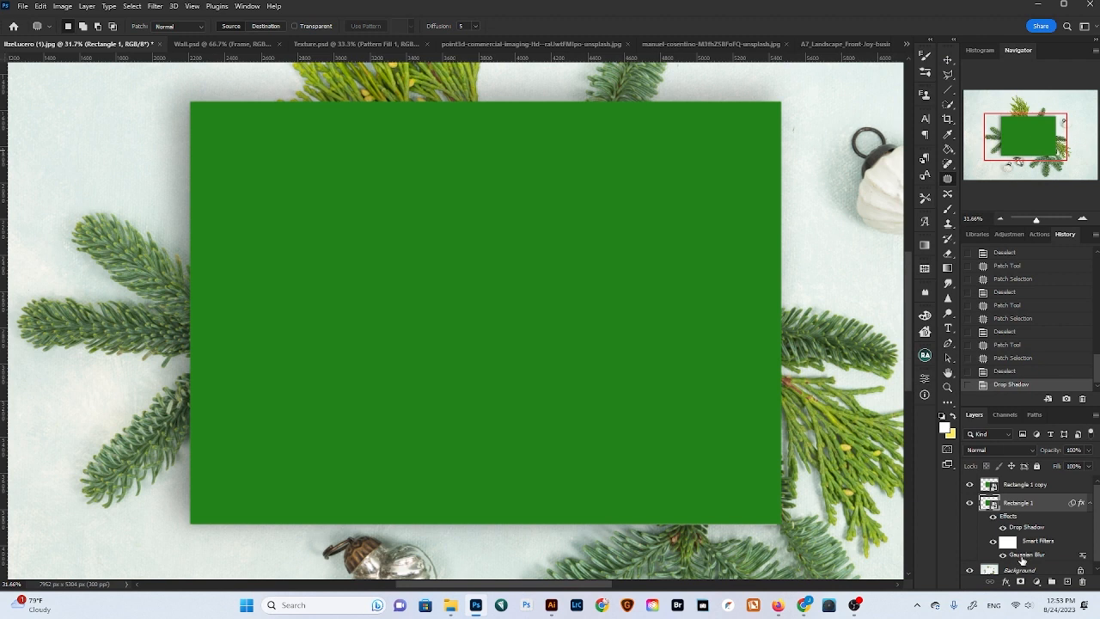
pyautogui.doubleClick(1022, 556)
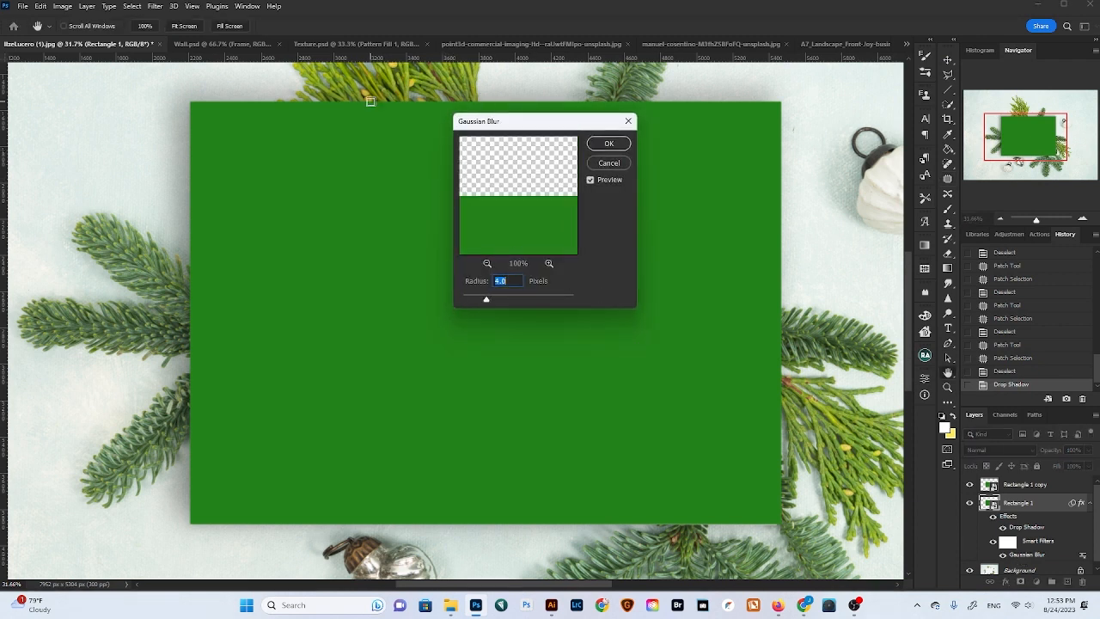
pyautogui.click(608, 143)
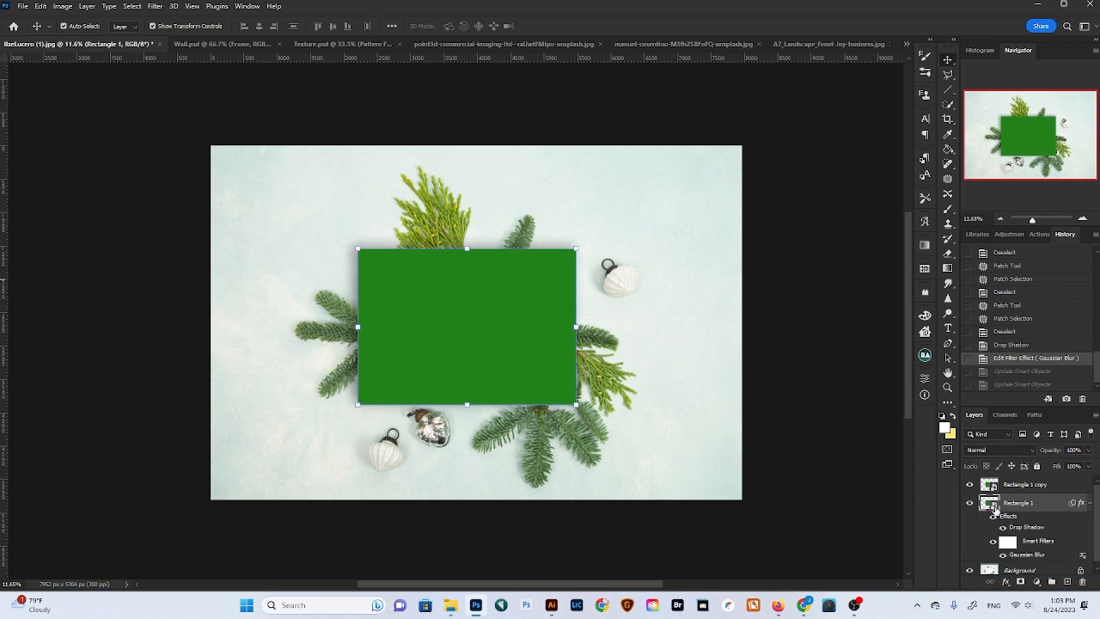
# Open the contents of the lower Rectangle 1 smart object for editing
pyautogui.doubleClick(991, 504)
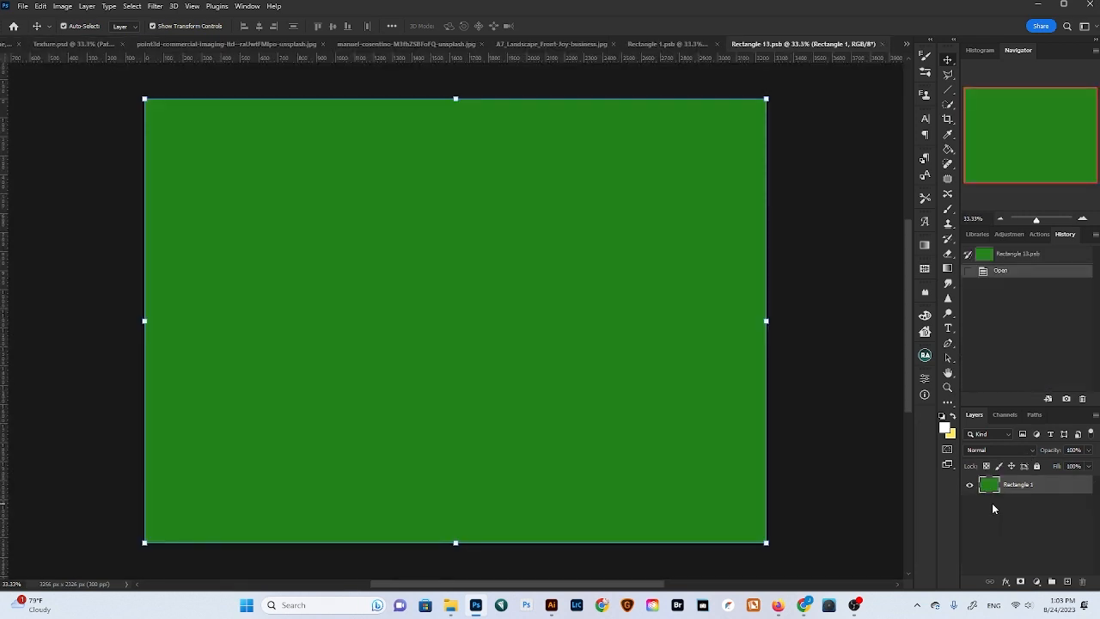
# Place the Grad-1-Scripted-and-minimal-(1)1Christ card design as an embedded smart object above the green rectangle
pyautogui.click(21, 8)
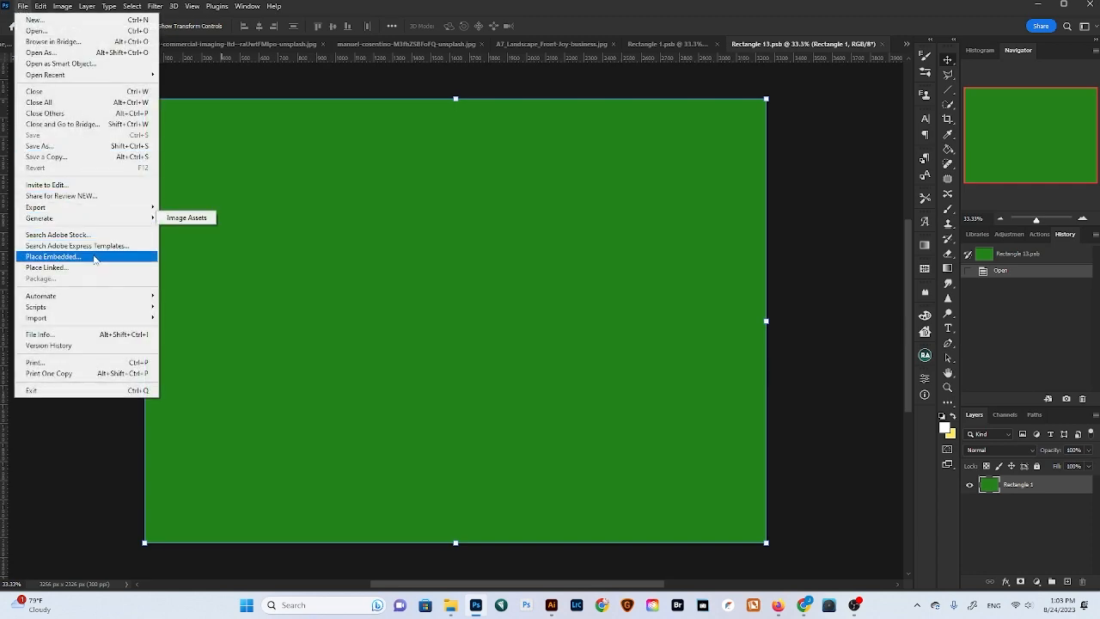
pyautogui.click(52, 256)
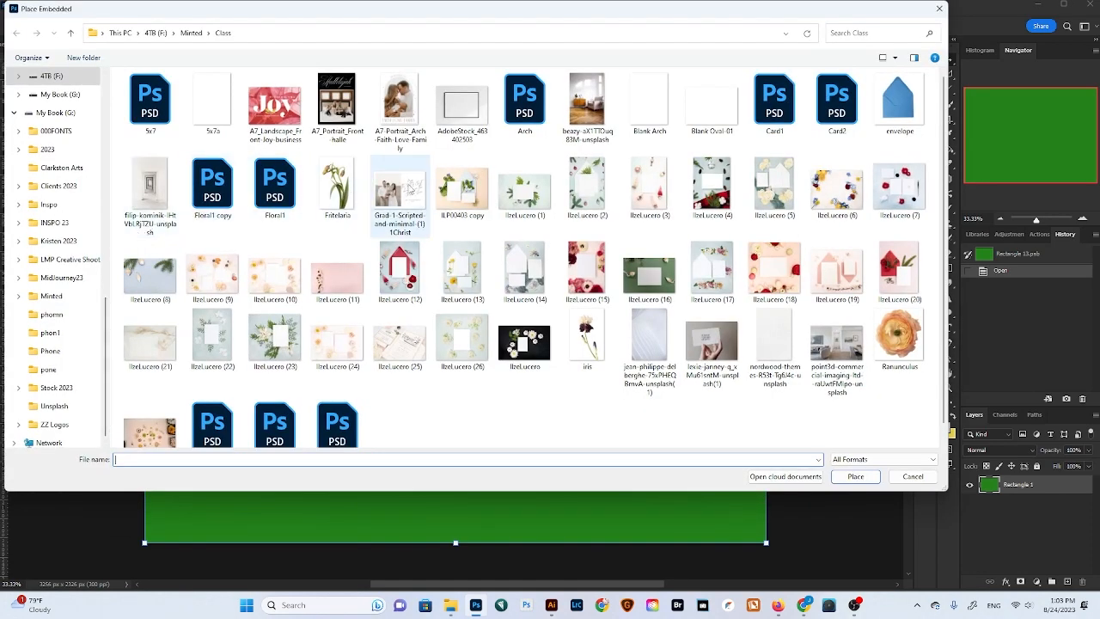
pyautogui.doubleClick(407, 184)
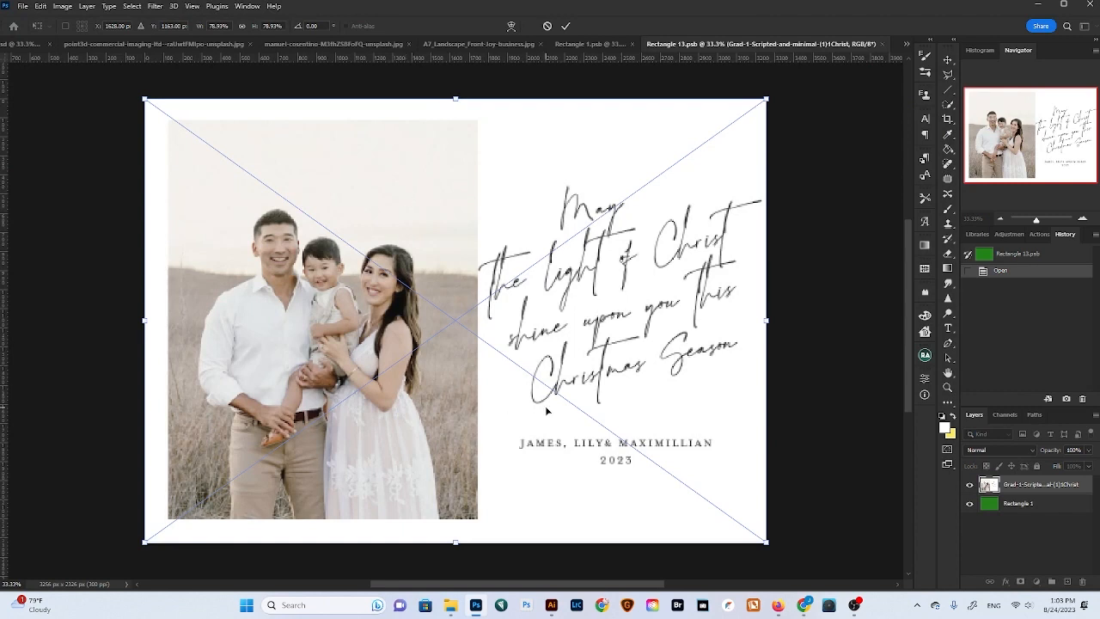
pyautogui.press('Return')
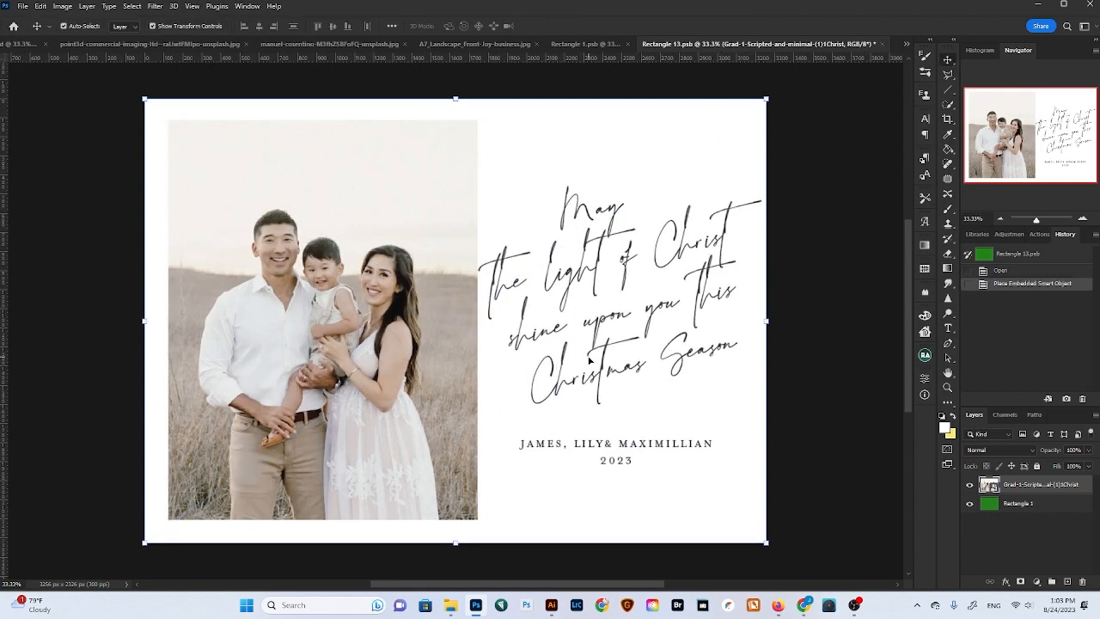
# Hide the green Rectangle 1 layer, then save and close the smart object's contents
pyautogui.click(969, 504)
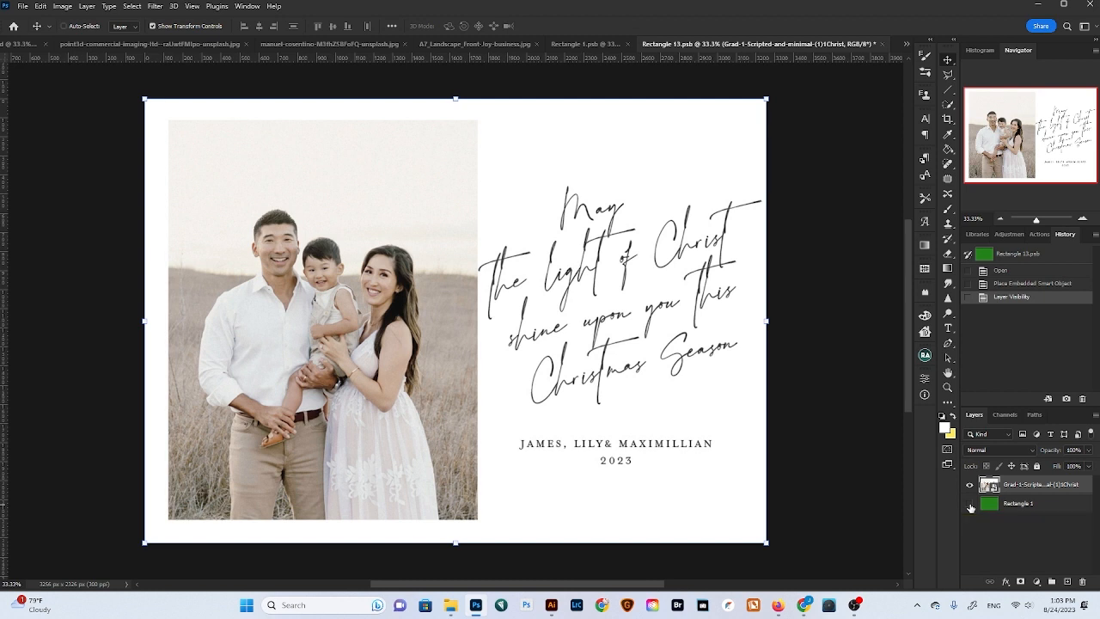
pyautogui.hotkey('ctrl', 's')
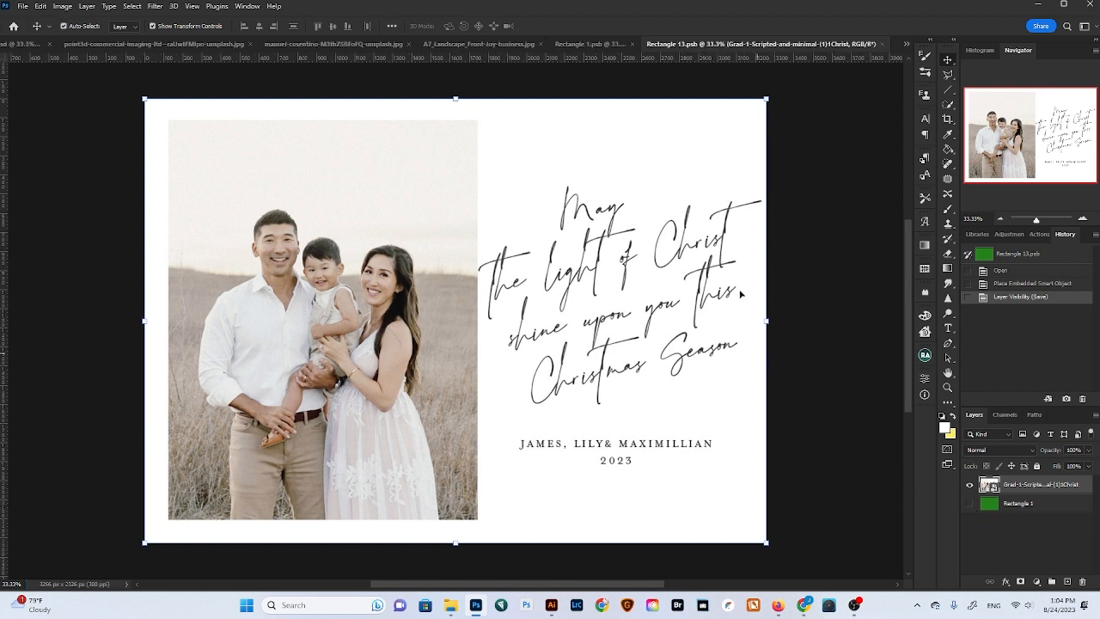
pyautogui.click(882, 43)
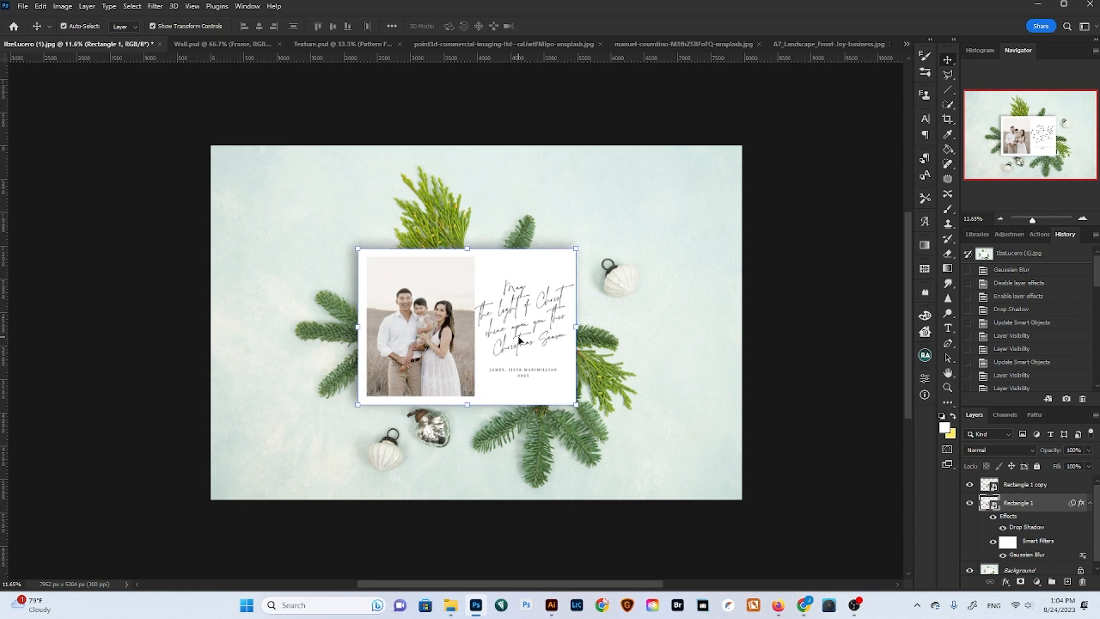
# Revert the mockup to the Edit Filter Effect (Gaussian Blur) state and replace the lower Rectangle 1 contents with Grad-1-Scripted-and-minimal-(1)1Christ
pyautogui.moveTo(1097, 266); pyautogui.dragTo(1097, 380)
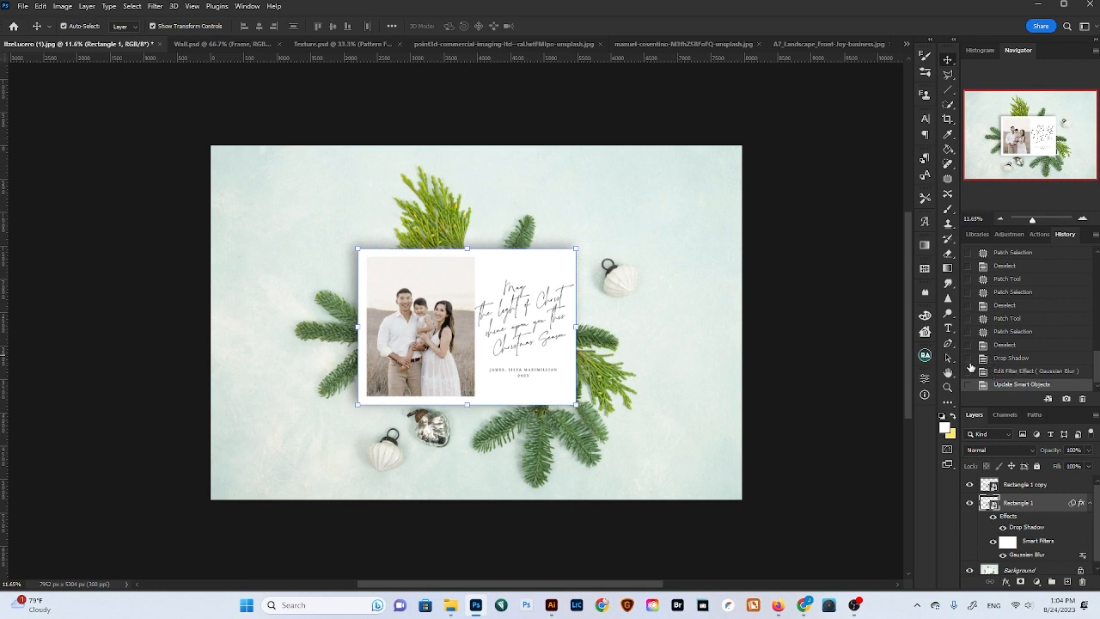
pyautogui.click(1019, 371)
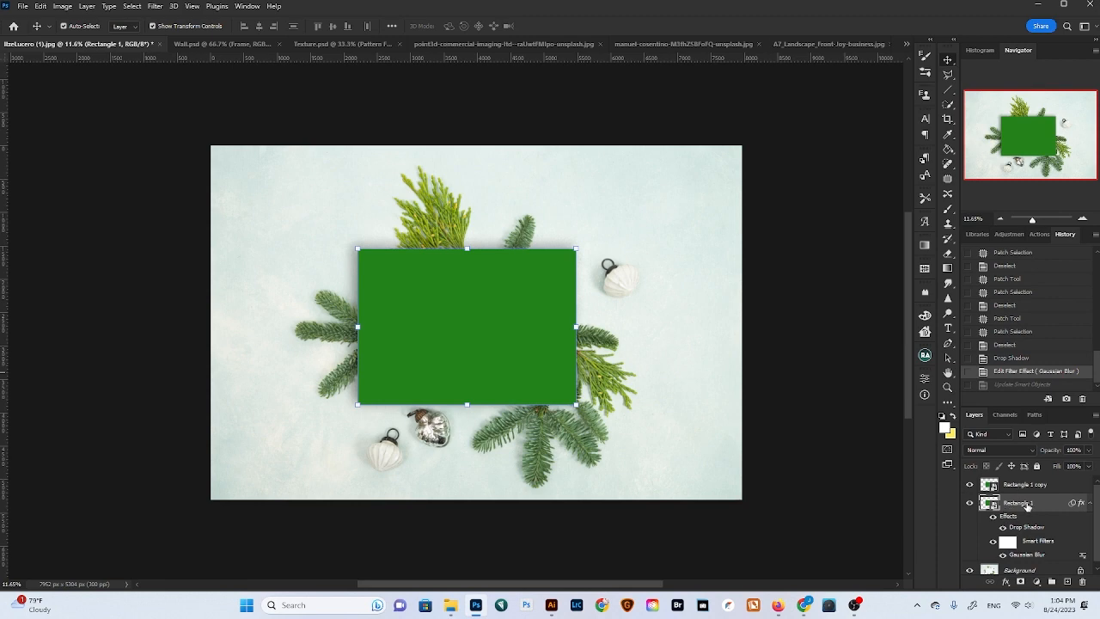
pyautogui.rightClick(1027, 507)
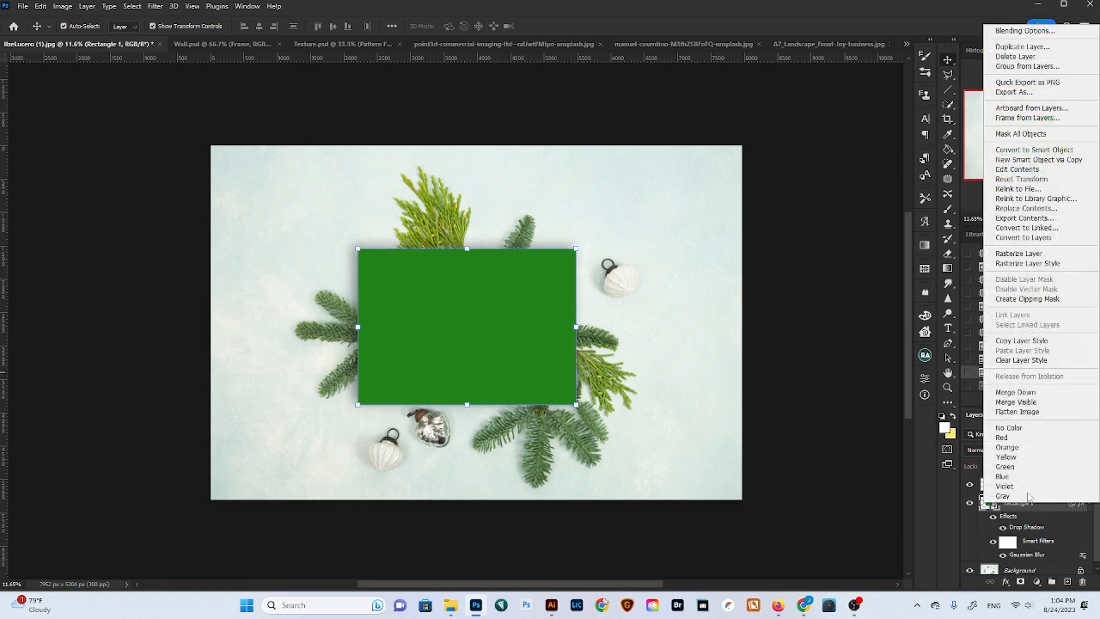
pyautogui.click(1027, 209)
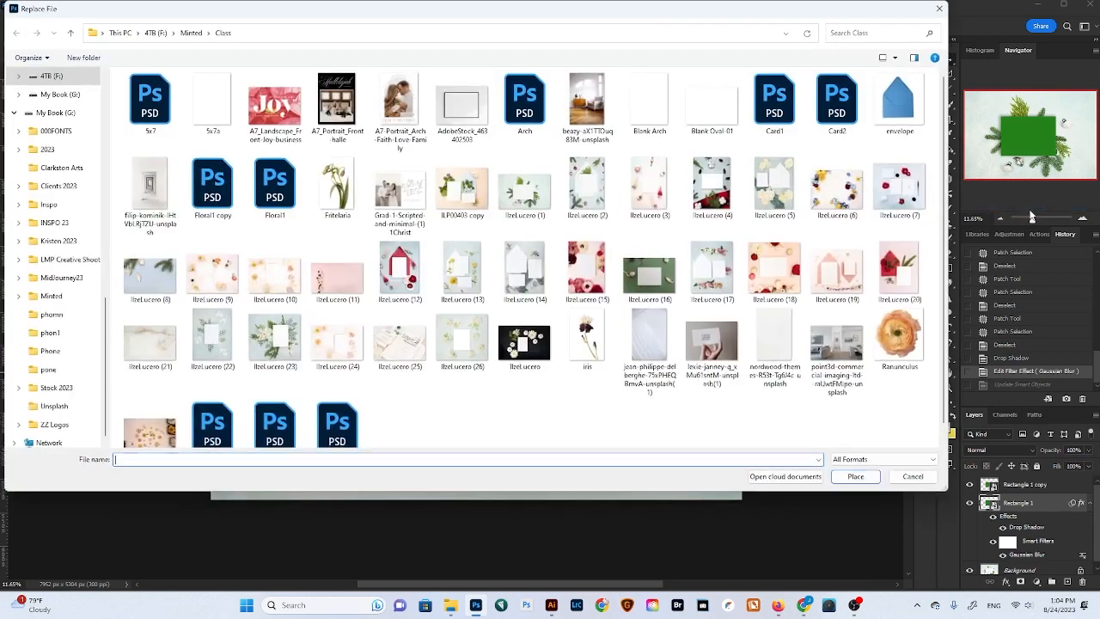
pyautogui.doubleClick(397, 199)
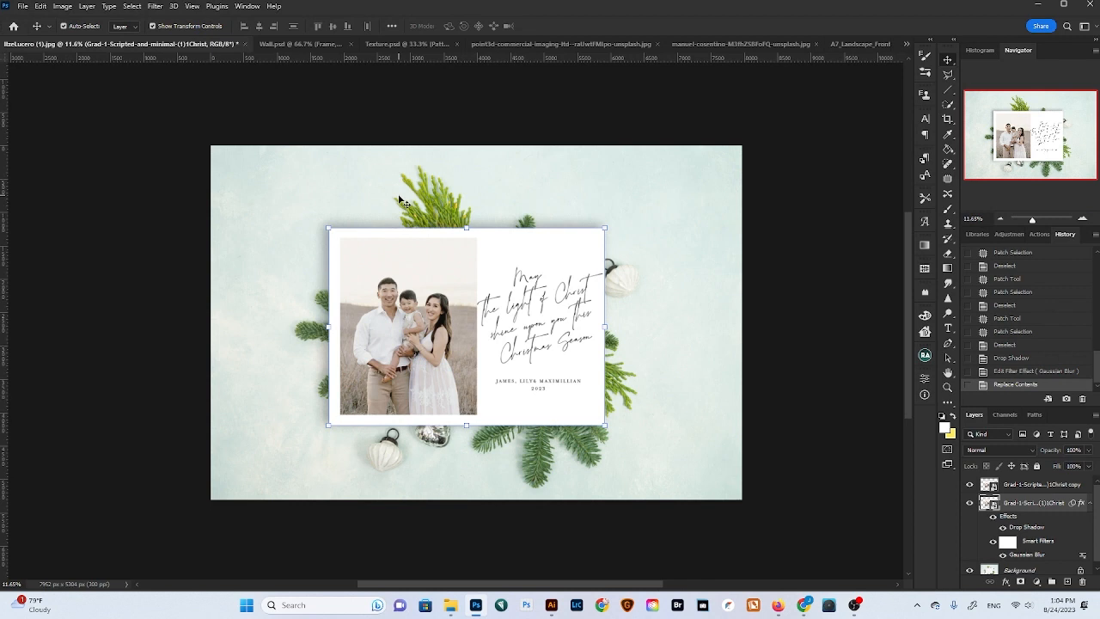
# Compare the mockup before and after the contents replacement, ending on the Edit Filter Effect (Gaussian Blur) state
pyautogui.click(1012, 372)
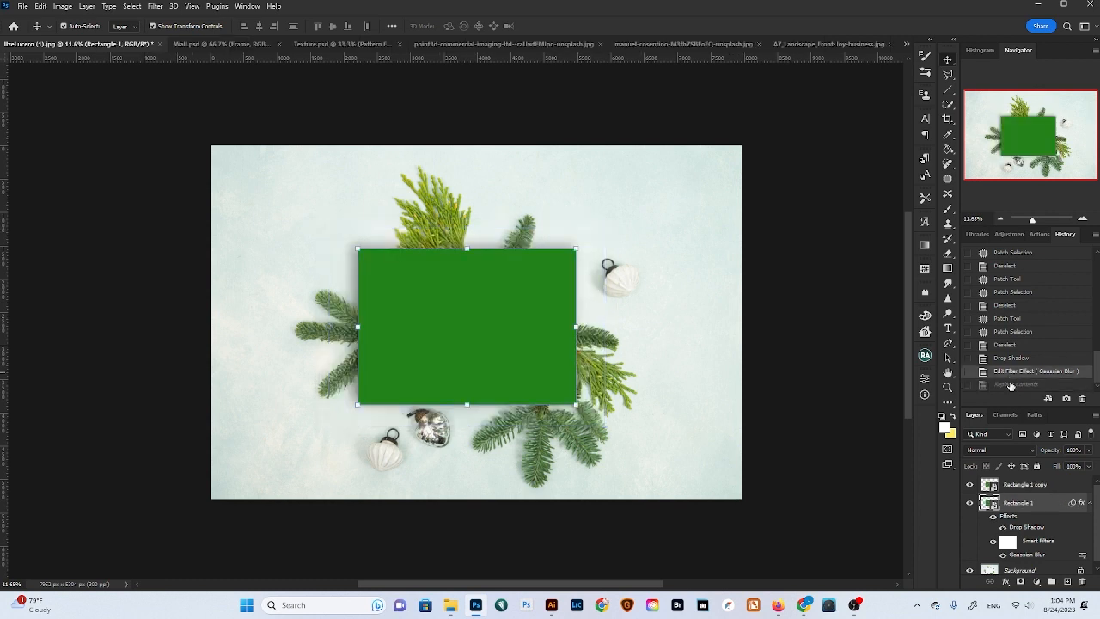
pyautogui.click(1014, 384)
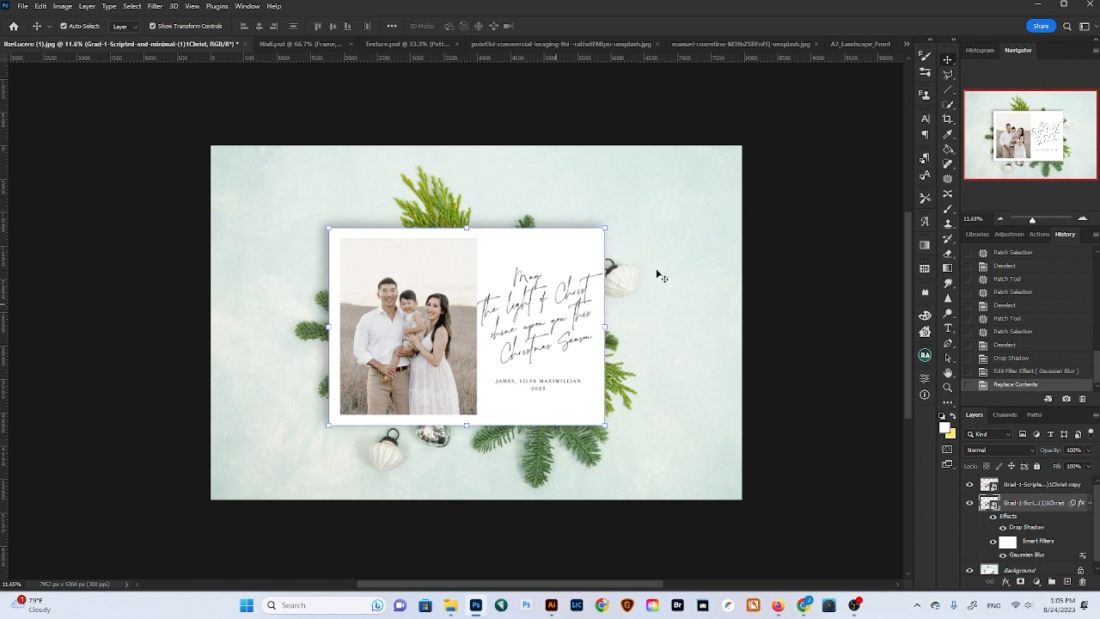
pyautogui.click(997, 372)
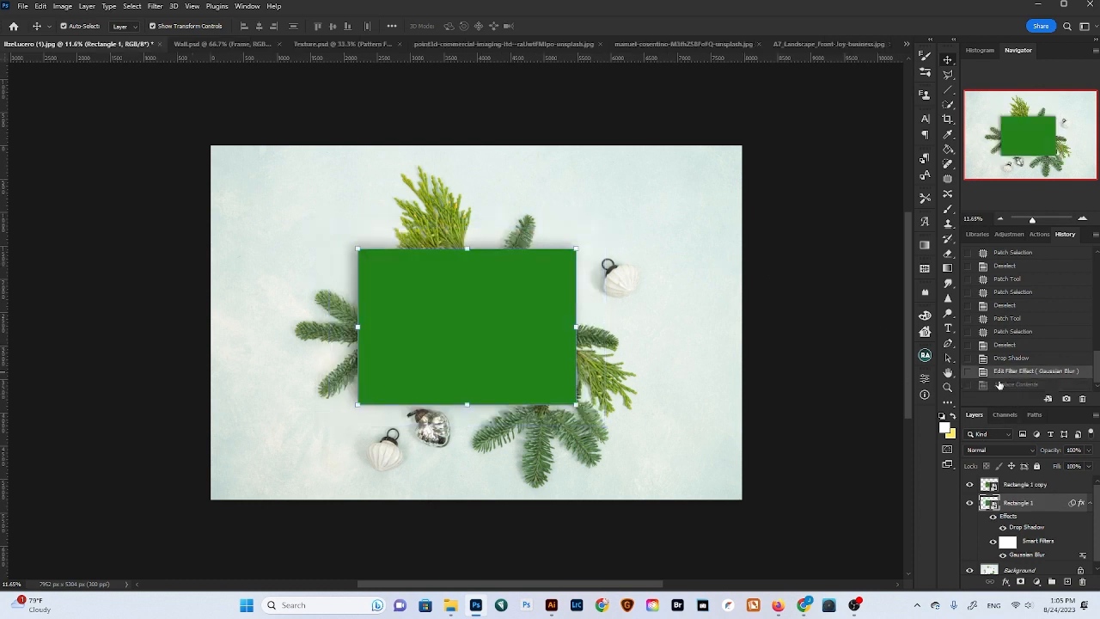
# Open the lower Rectangle 1 smart object's contents and place the Grad-1-Scripted-and-minimal-(1)1Christ design embedded over the green rectangle
pyautogui.doubleClick(990, 503)
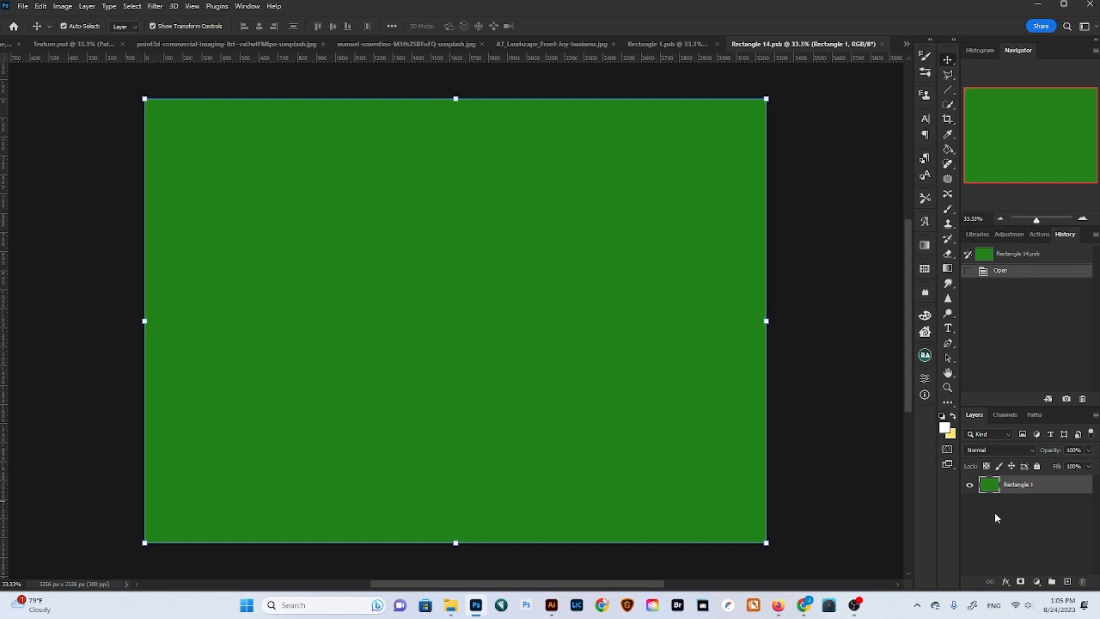
pyautogui.click(22, 6)
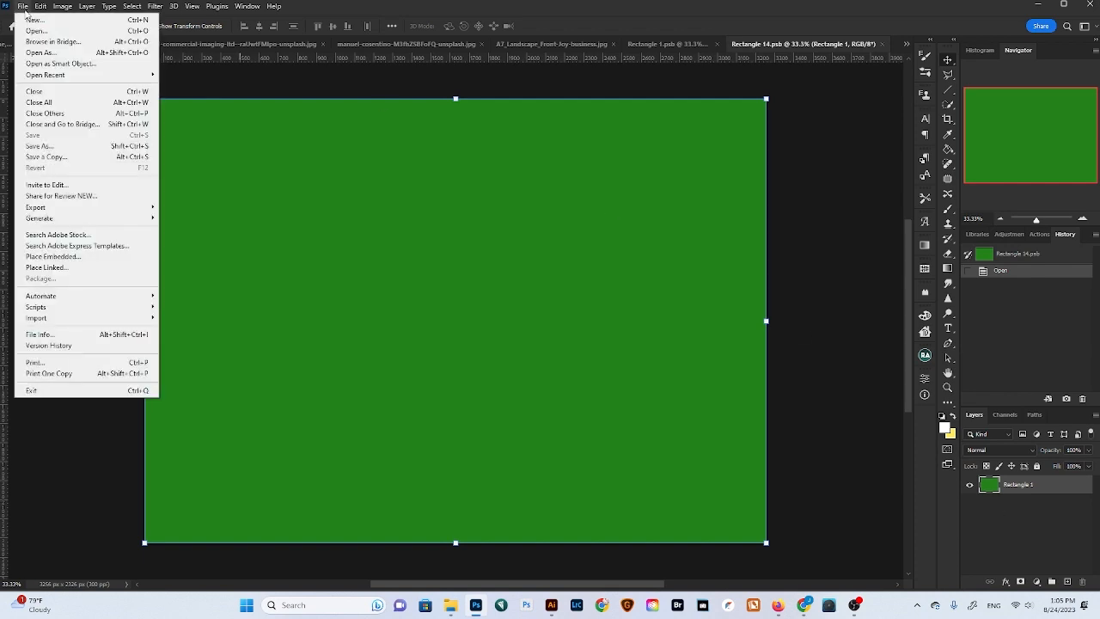
pyautogui.click(116, 256)
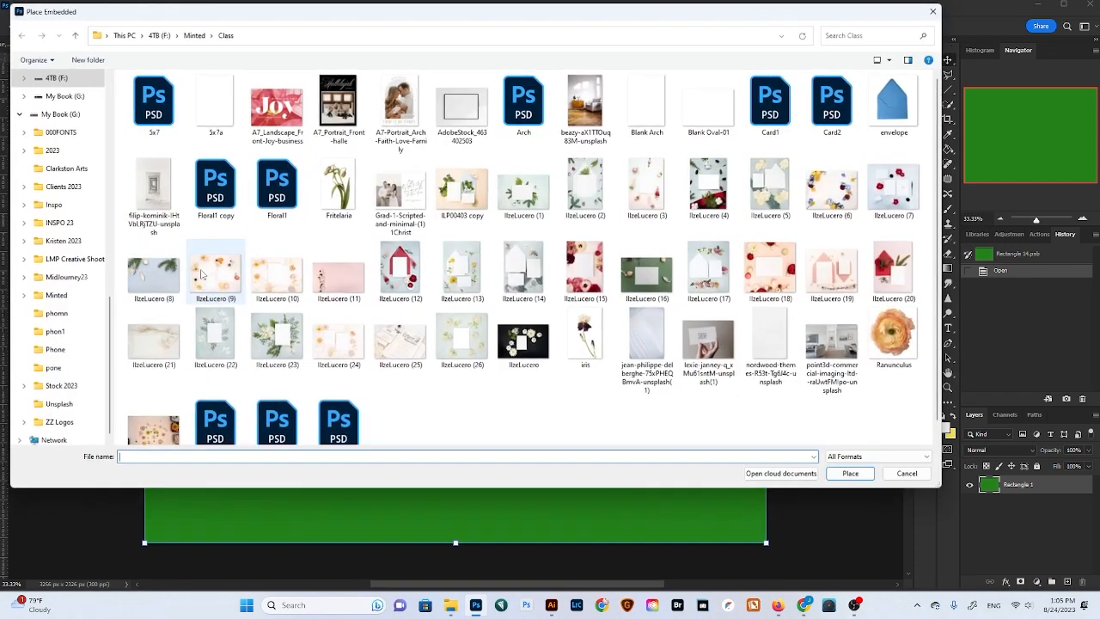
pyautogui.doubleClick(533, 206)
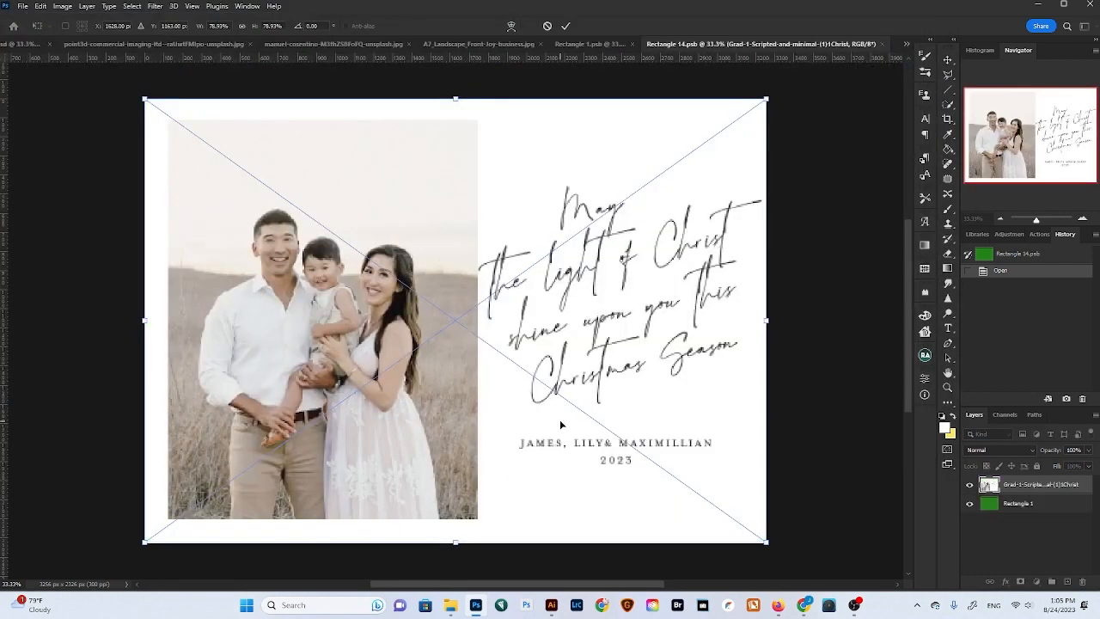
pyautogui.press('Return')
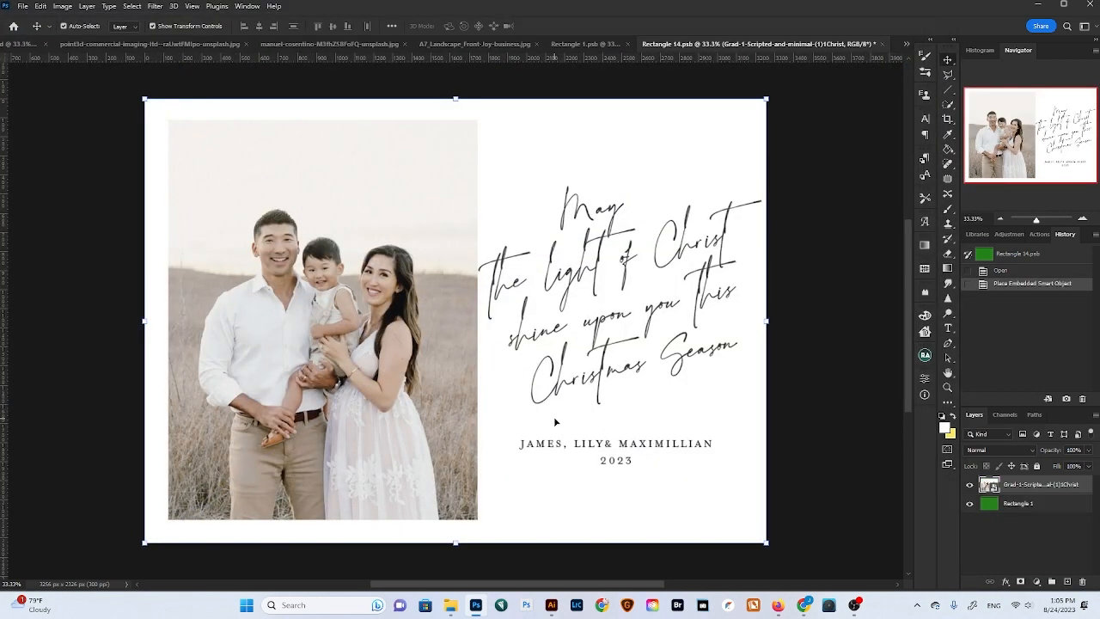
# Hide the green Rectangle 1 layer inside the smart object, then save and close its contents
pyautogui.hotkey('ctrl', 's')
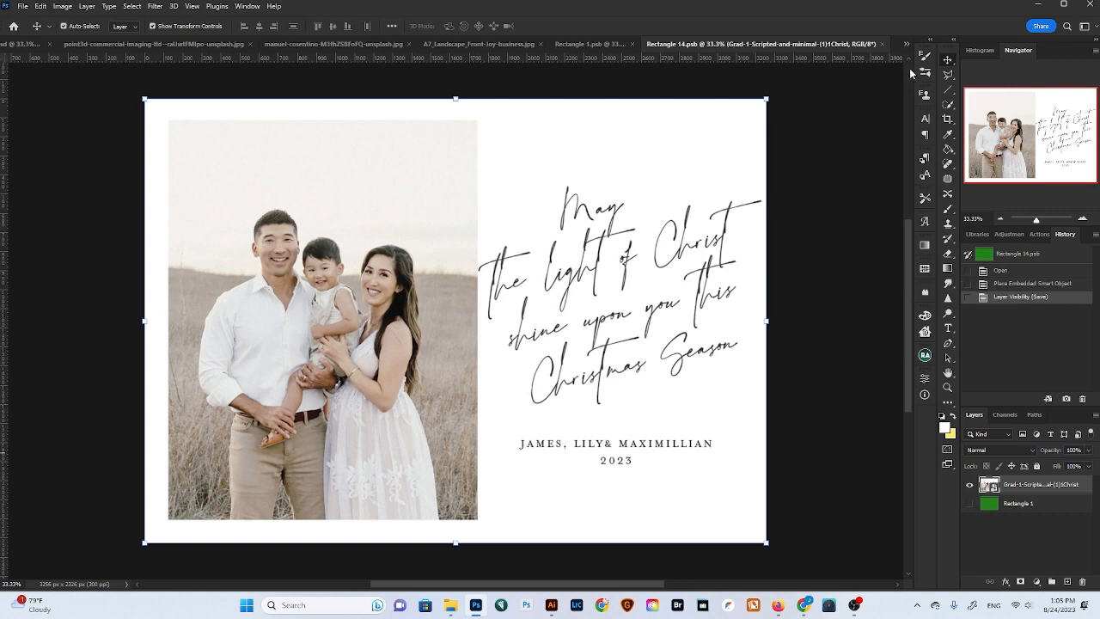
pyautogui.click(881, 43)
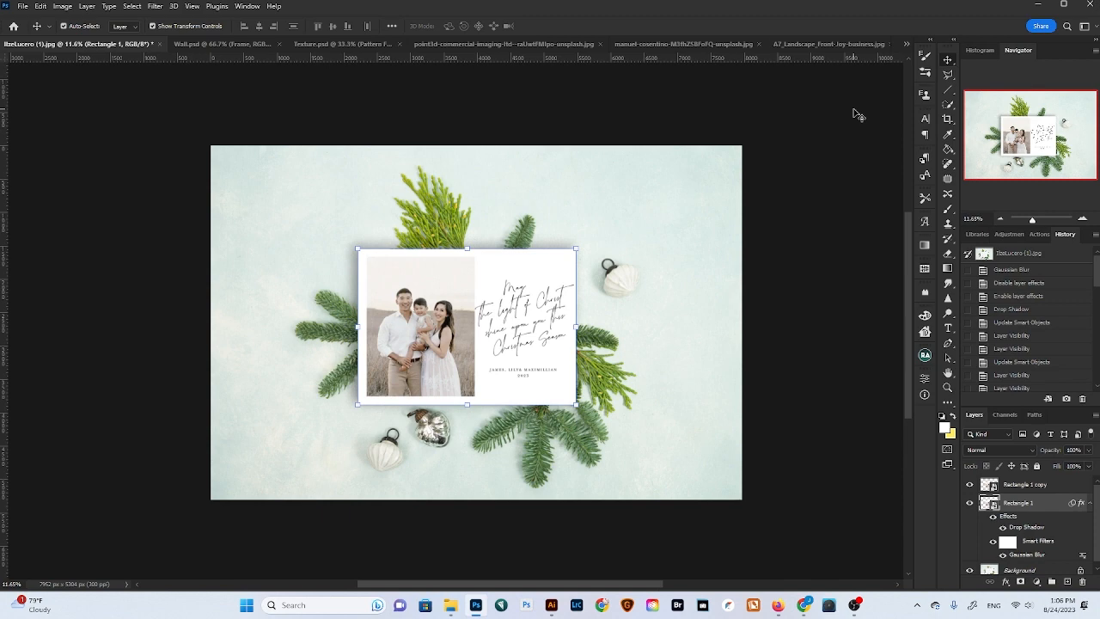
# Reopen the lower Rectangle 1 smart object to review its layers, then close it
pyautogui.rightClick(1021, 504)
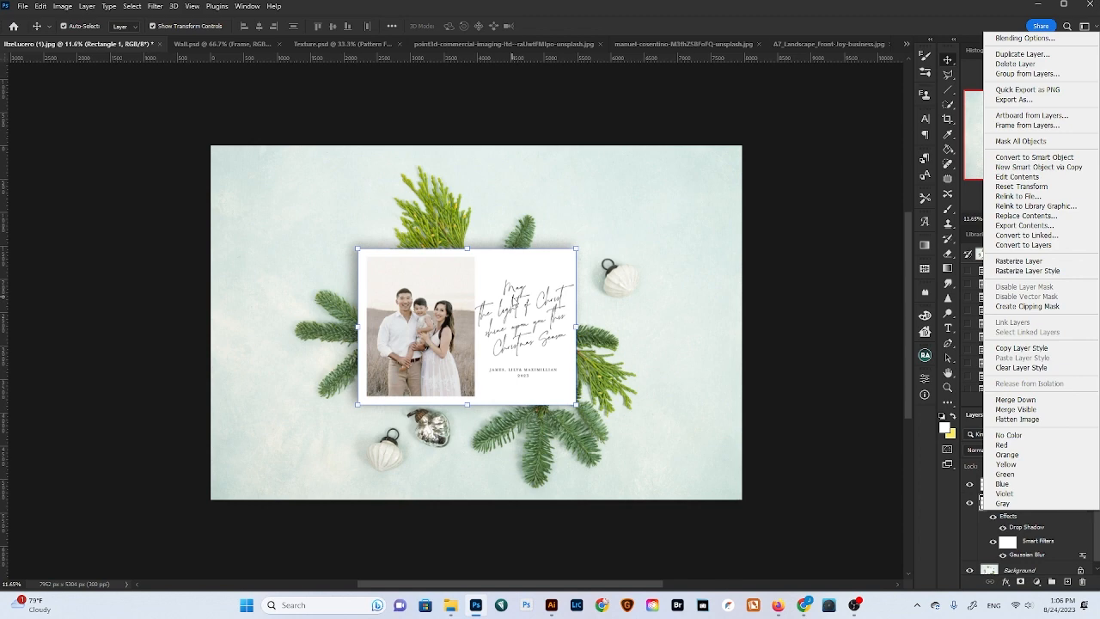
pyautogui.click(939, 520)
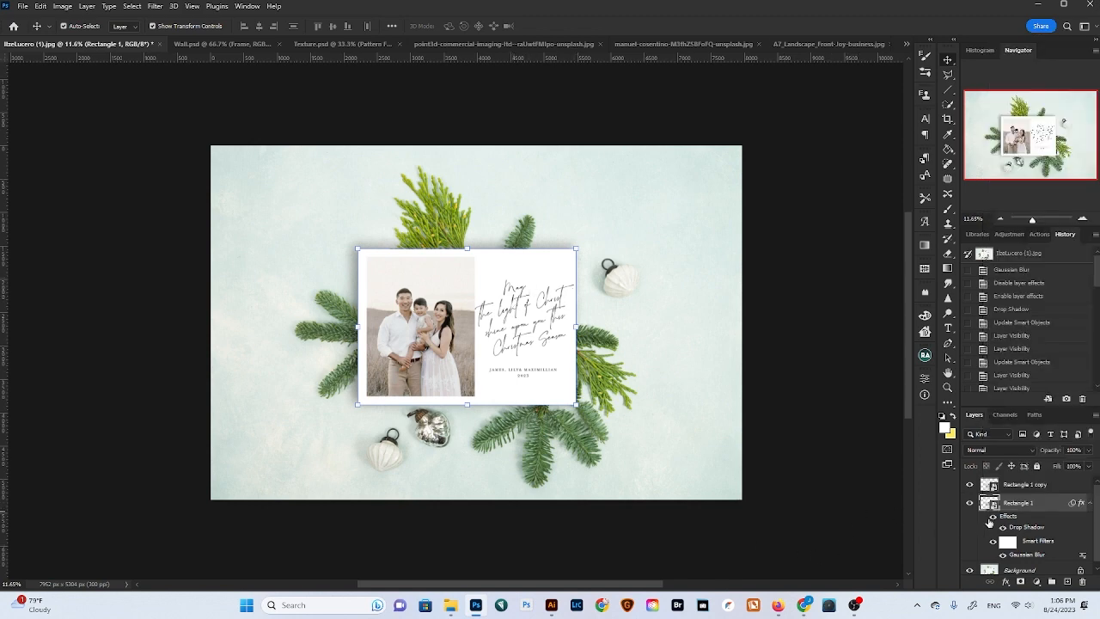
pyautogui.doubleClick(990, 504)
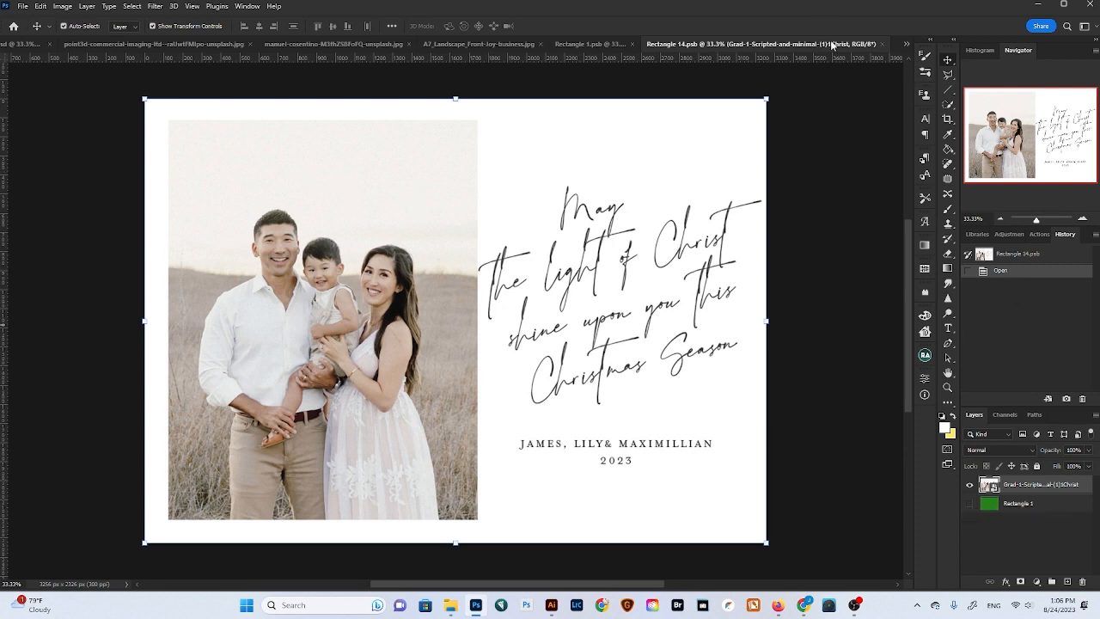
pyautogui.click(882, 44)
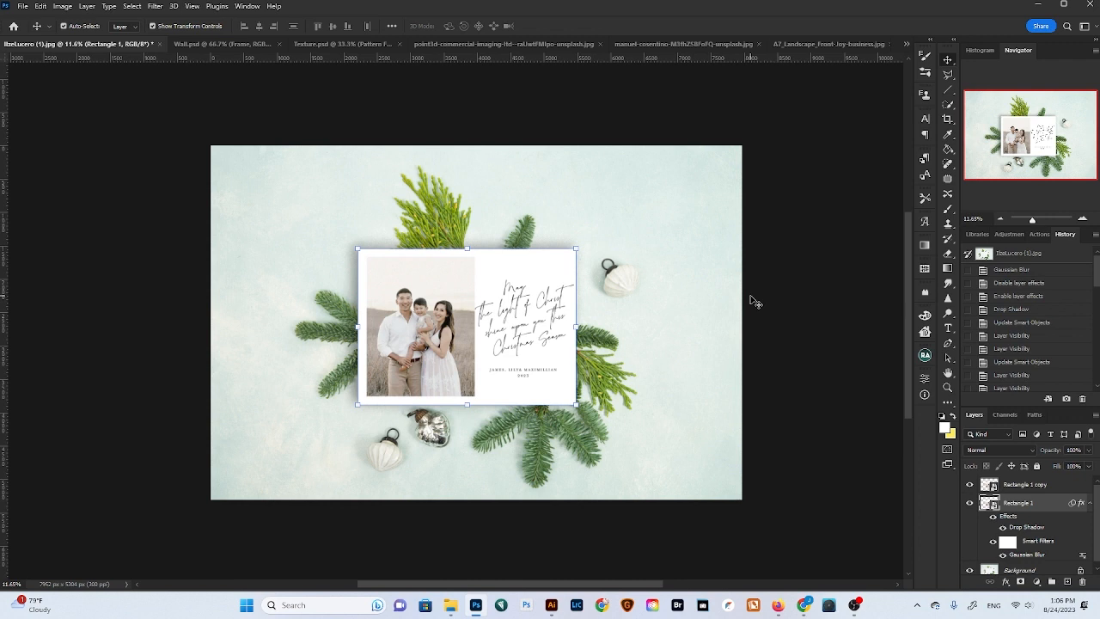
# Hide Rectangle 1 and Rectangle 1 copy, and place Grad-1-Scripted-and-minimal-(1)1Christ embedded directly in the mockup
pyautogui.click(970, 503)
pyautogui.click(970, 485)
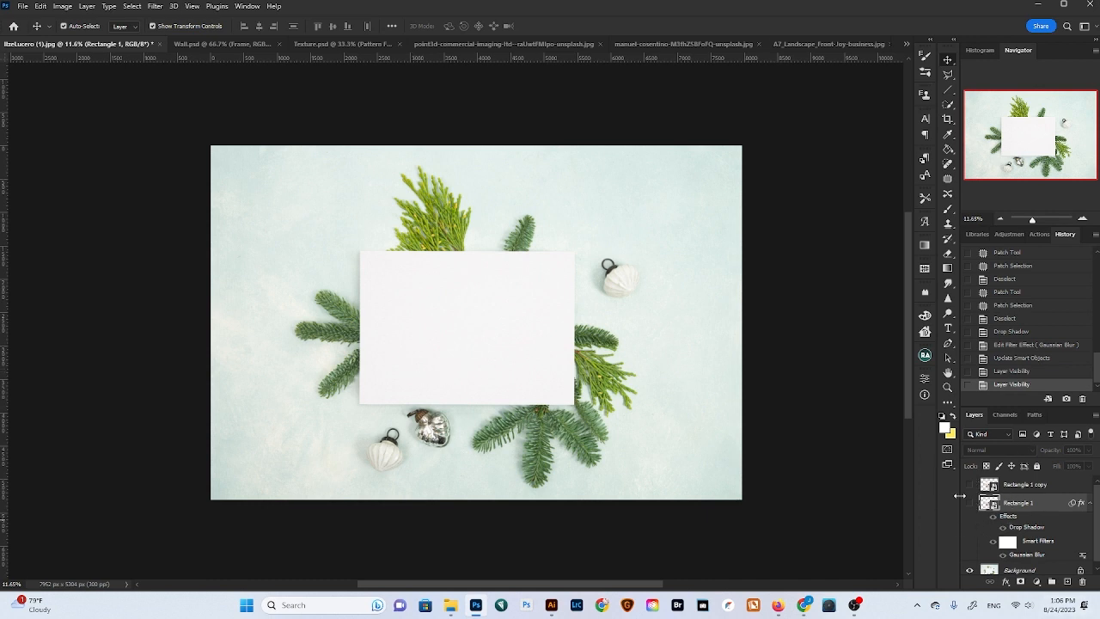
pyautogui.click(23, 7)
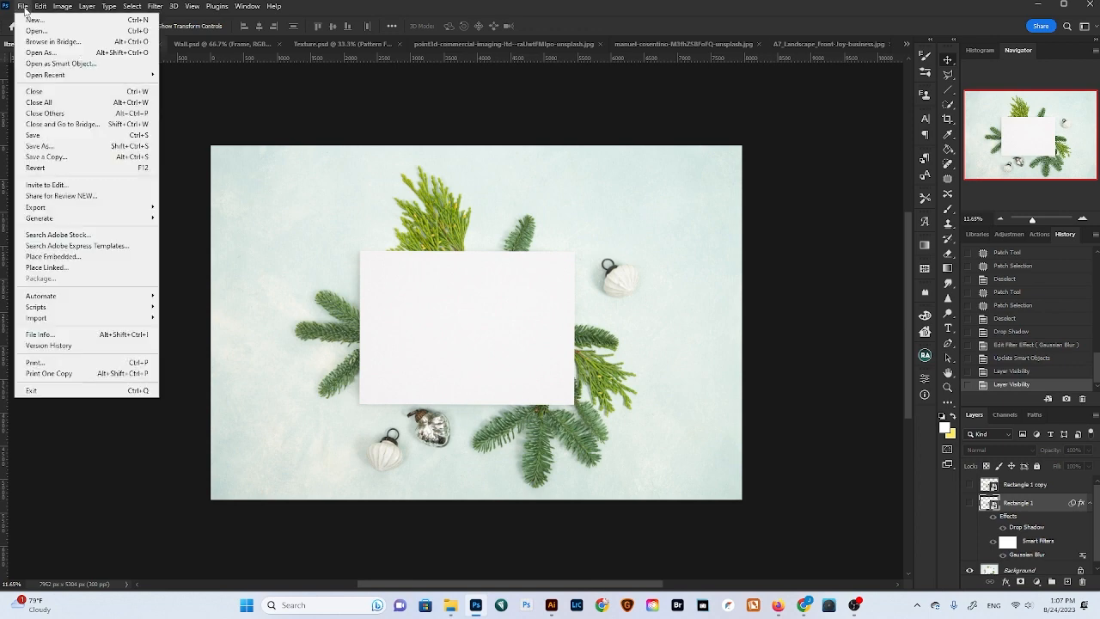
pyautogui.click(79, 256)
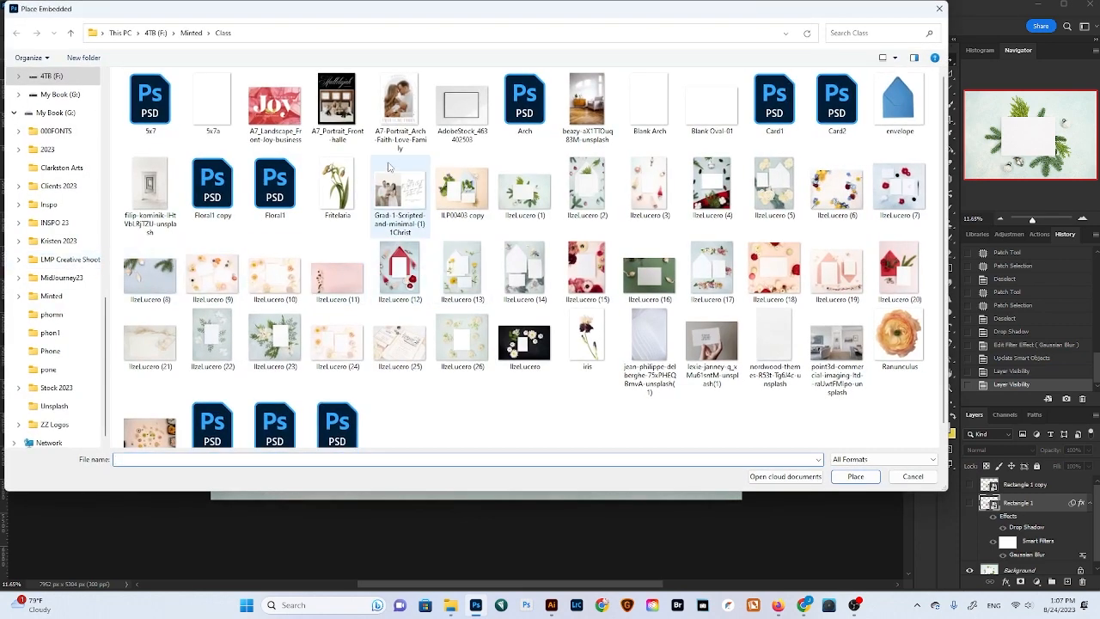
pyautogui.click(386, 188)
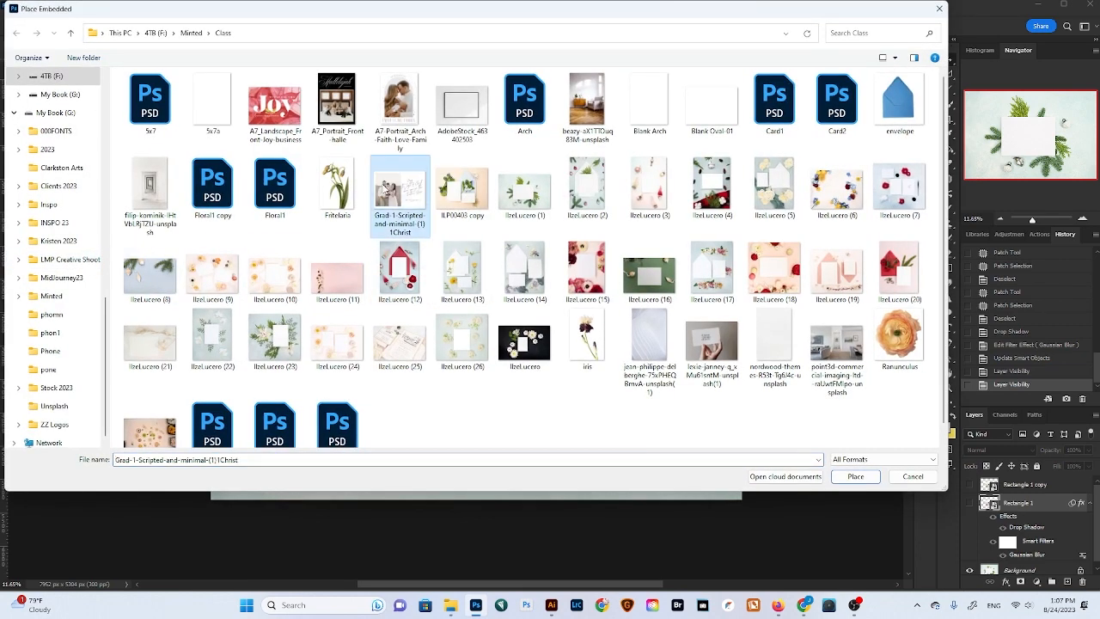
pyautogui.doubleClick(386, 188)
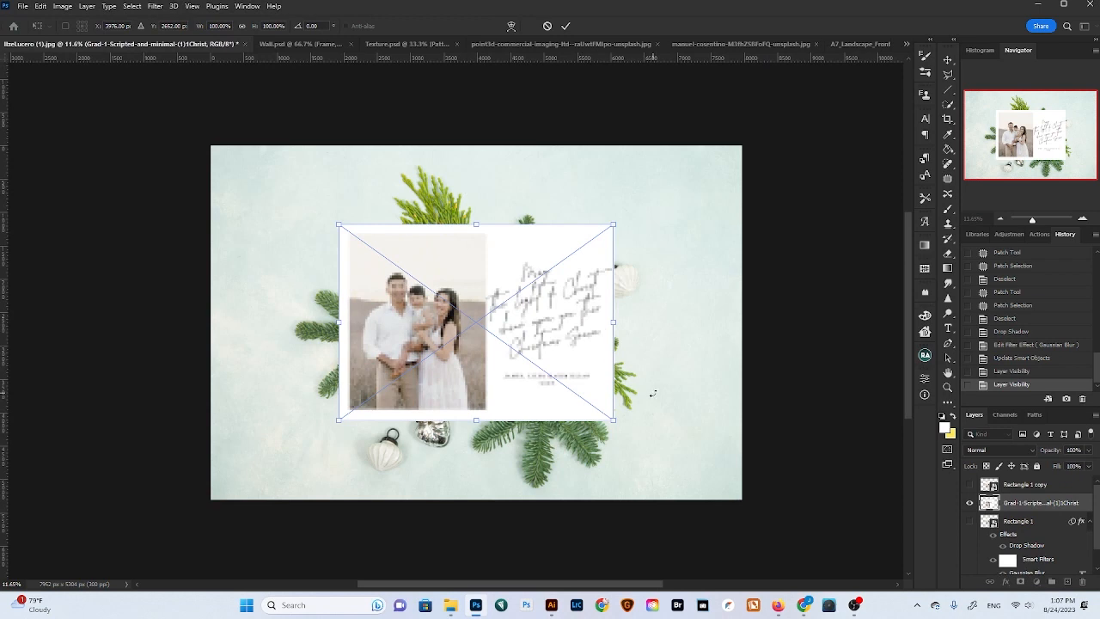
pyautogui.press('Return')
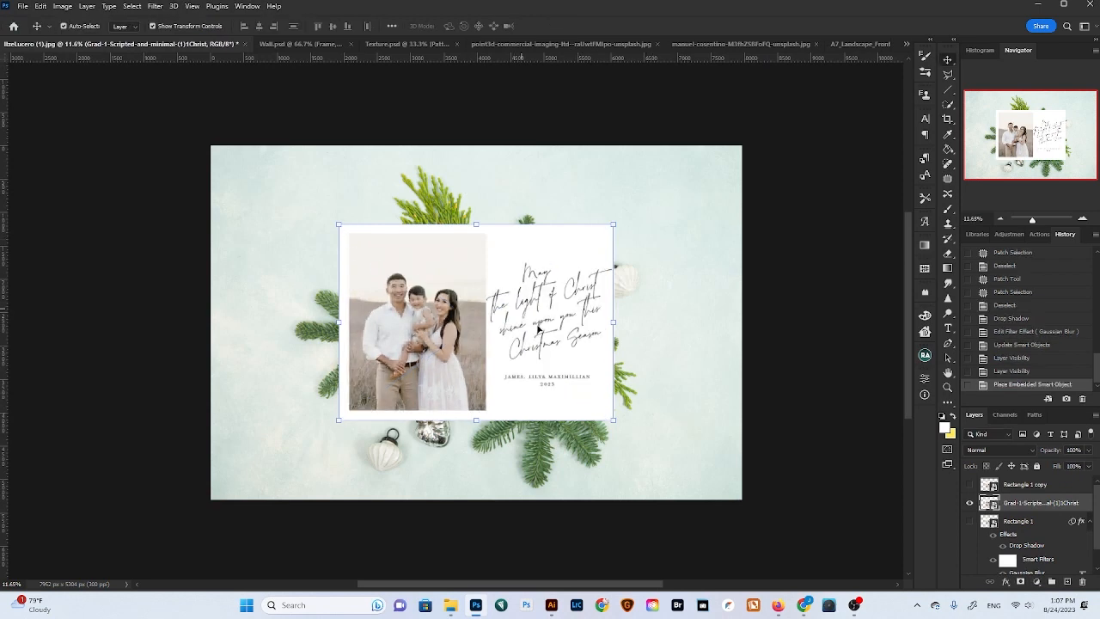
# Scale the placed card design to 79.34% and fit it over the blank card
pyautogui.press('ctrl')
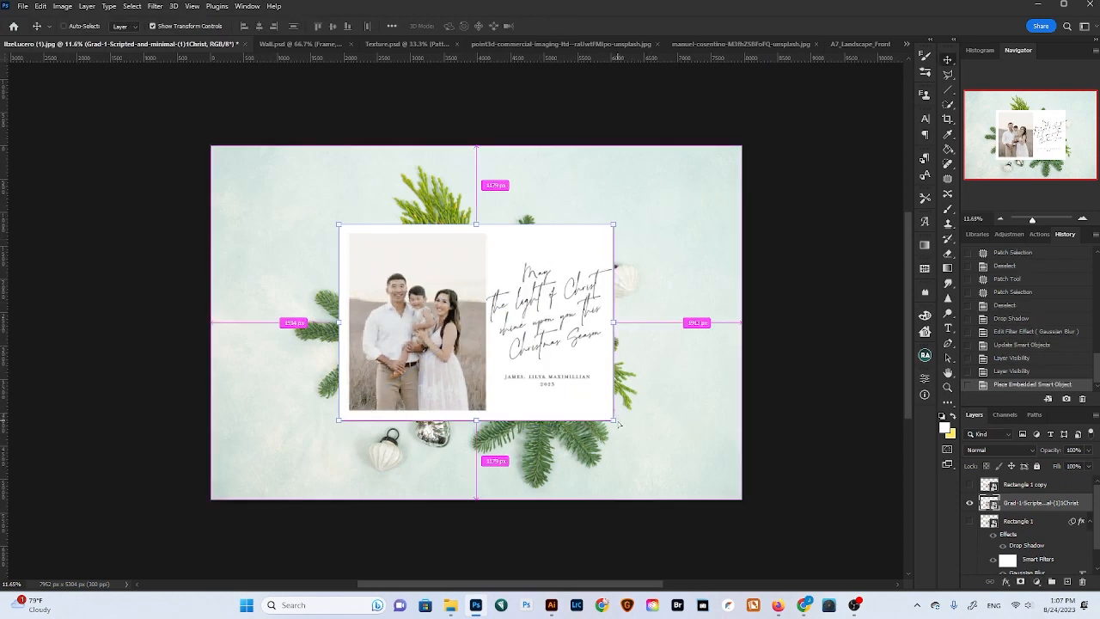
pyautogui.moveTo(611, 420); pyautogui.dragTo(592, 402)
pyautogui.moveTo(338, 225); pyautogui.dragTo(351, 256)
pyautogui.moveTo(592, 239); pyautogui.dragTo(576, 246)
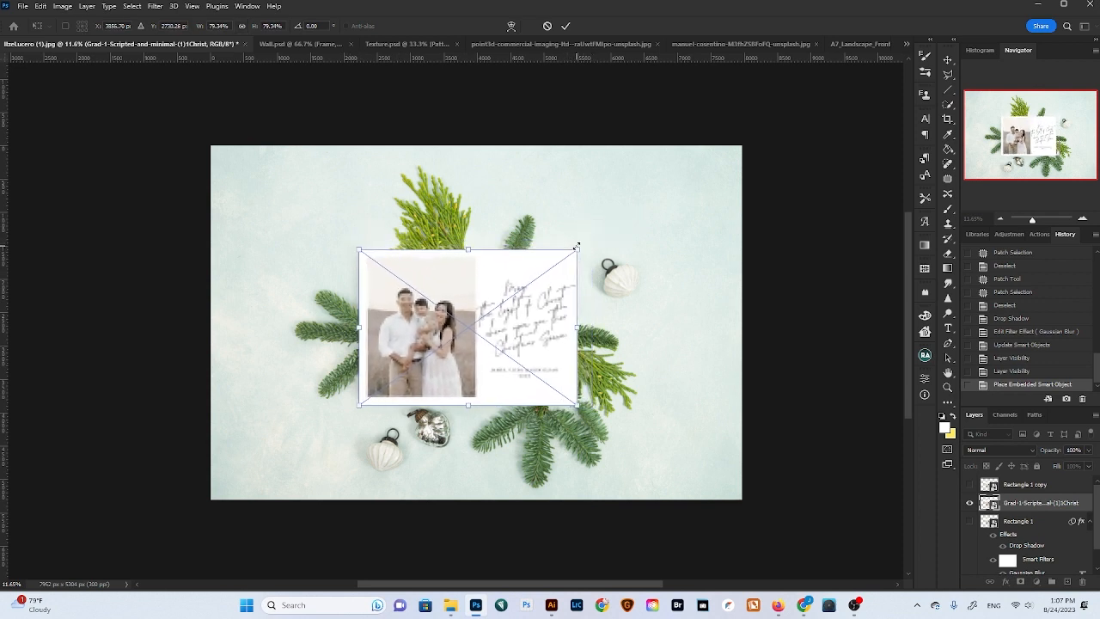
pyautogui.press('Return')
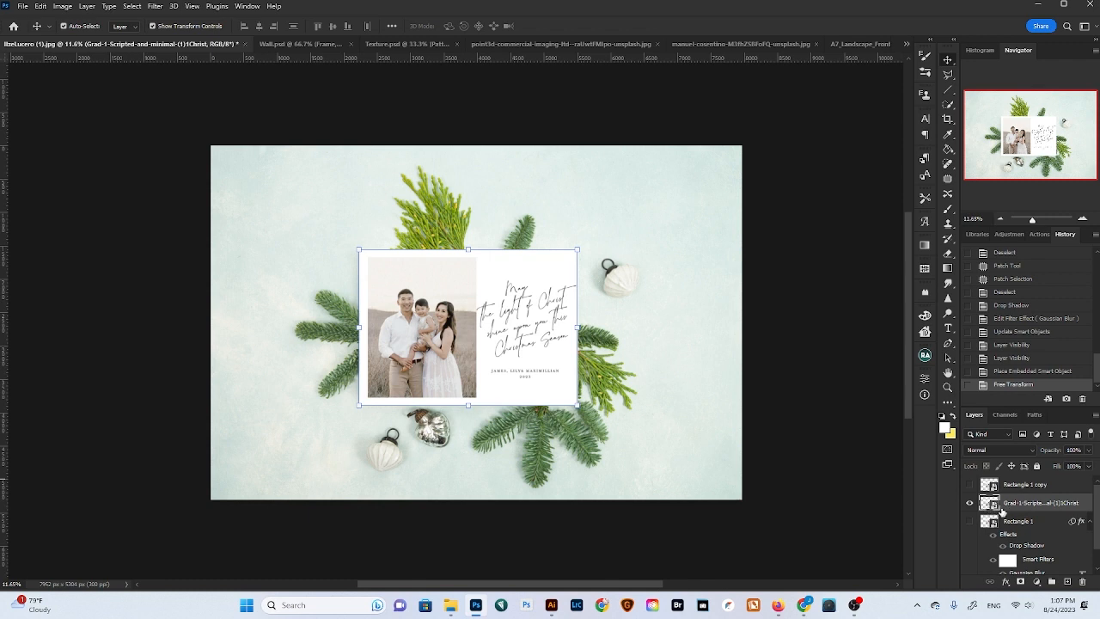
# Move the placed card design layer above Rectangle 1 copy and duplicate it
pyautogui.moveTo(991, 507); pyautogui.dragTo(986, 483)
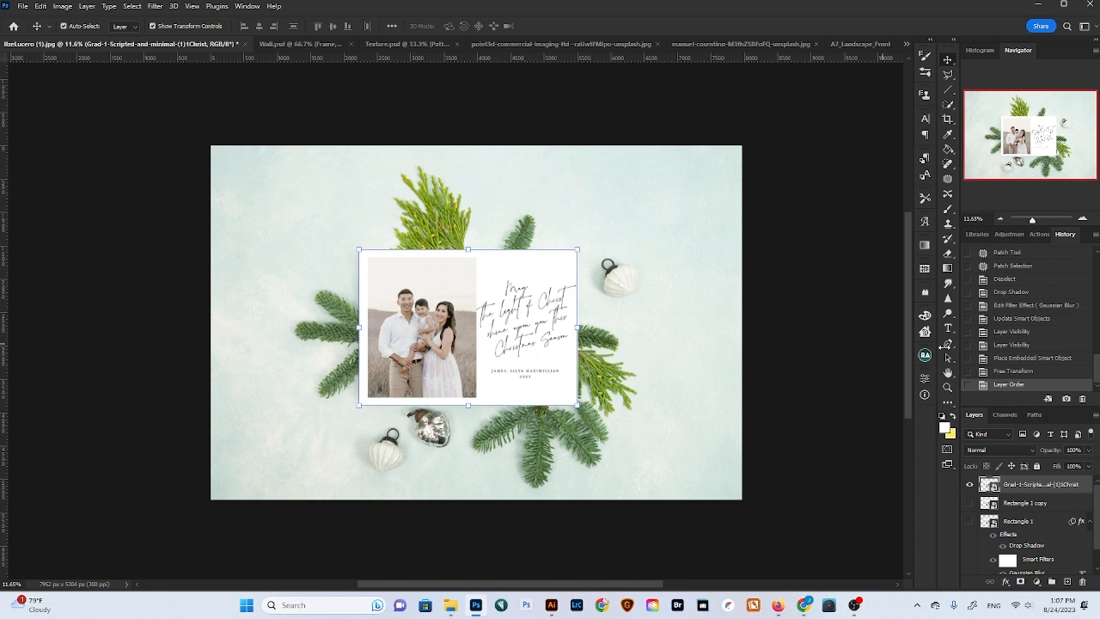
pyautogui.moveTo(990, 497); pyautogui.dragTo(1063, 579)
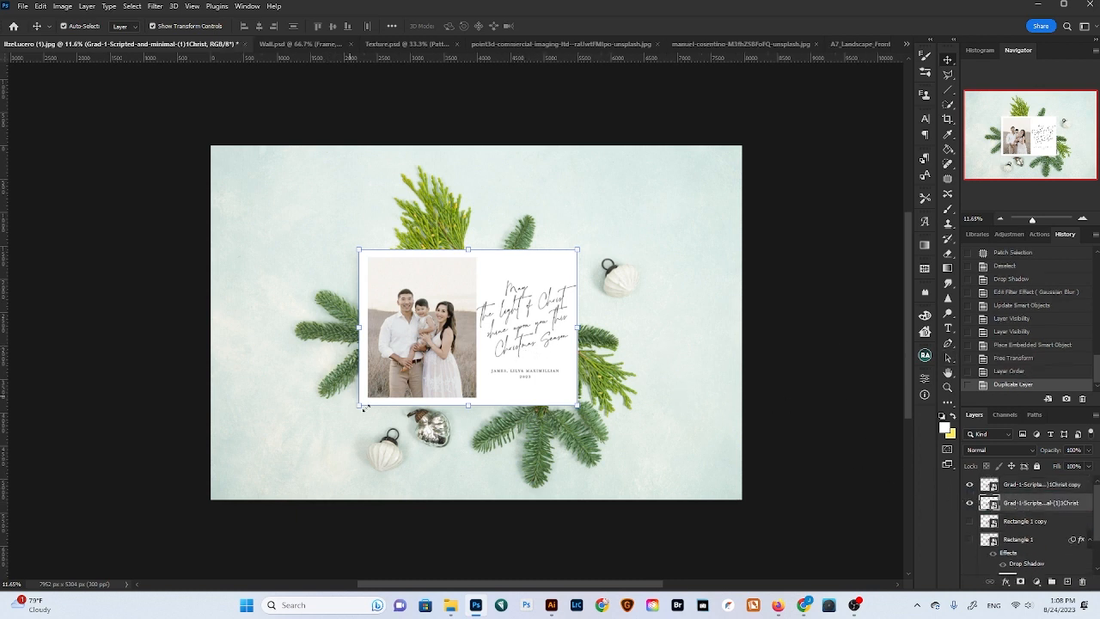
# Apply a Gaussian Blur with a radius of about 3 pixels to the lower card design layer
pyautogui.click(154, 8)
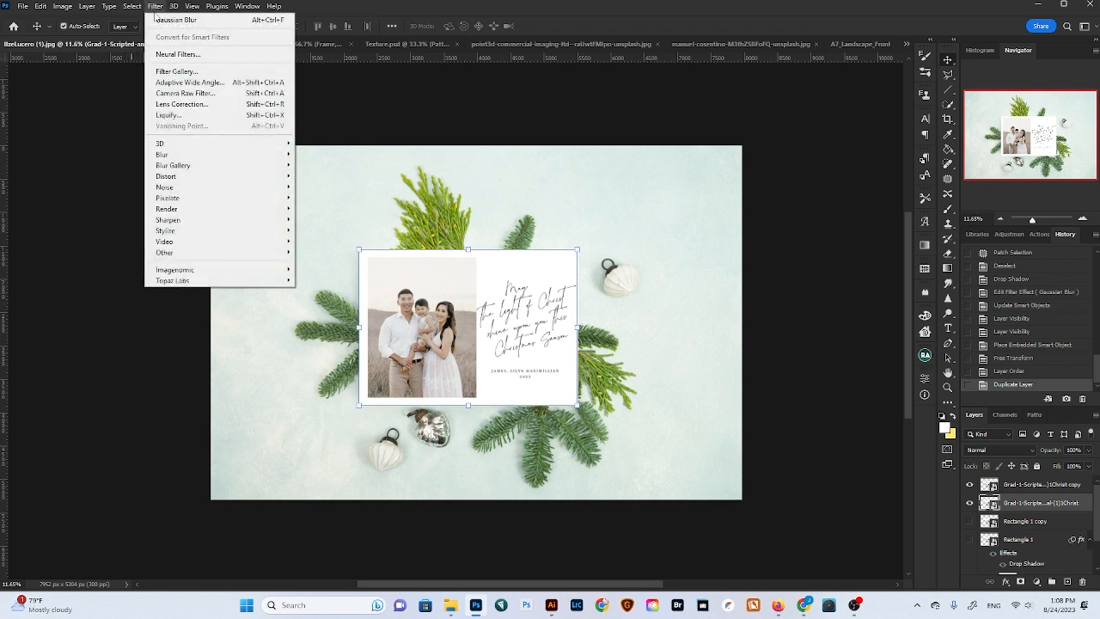
pyautogui.moveTo(249, 166)
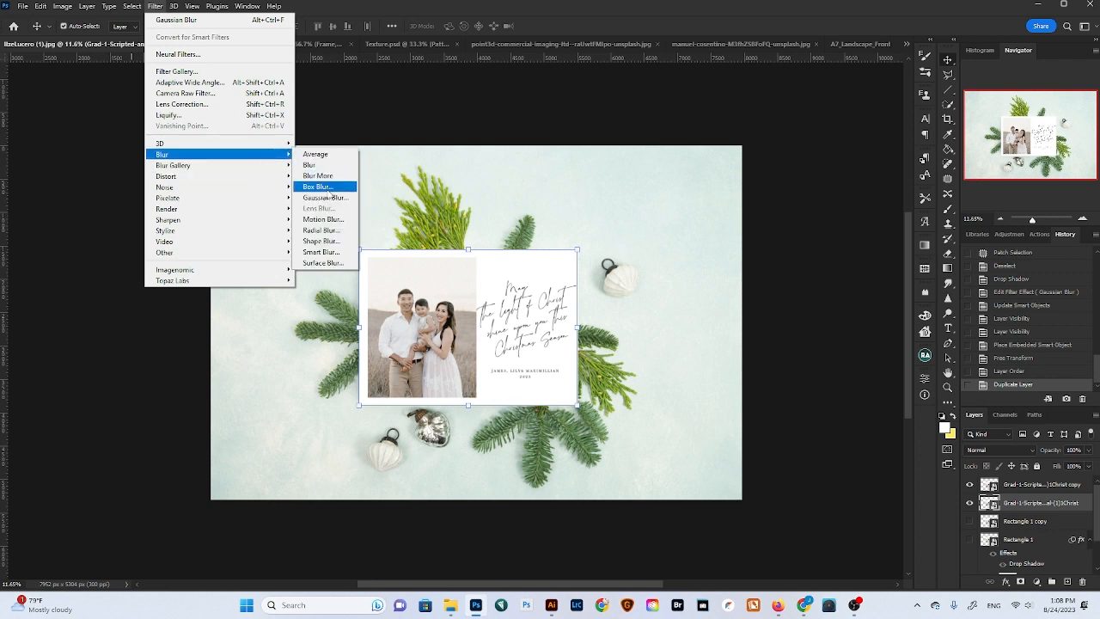
pyautogui.click(325, 198)
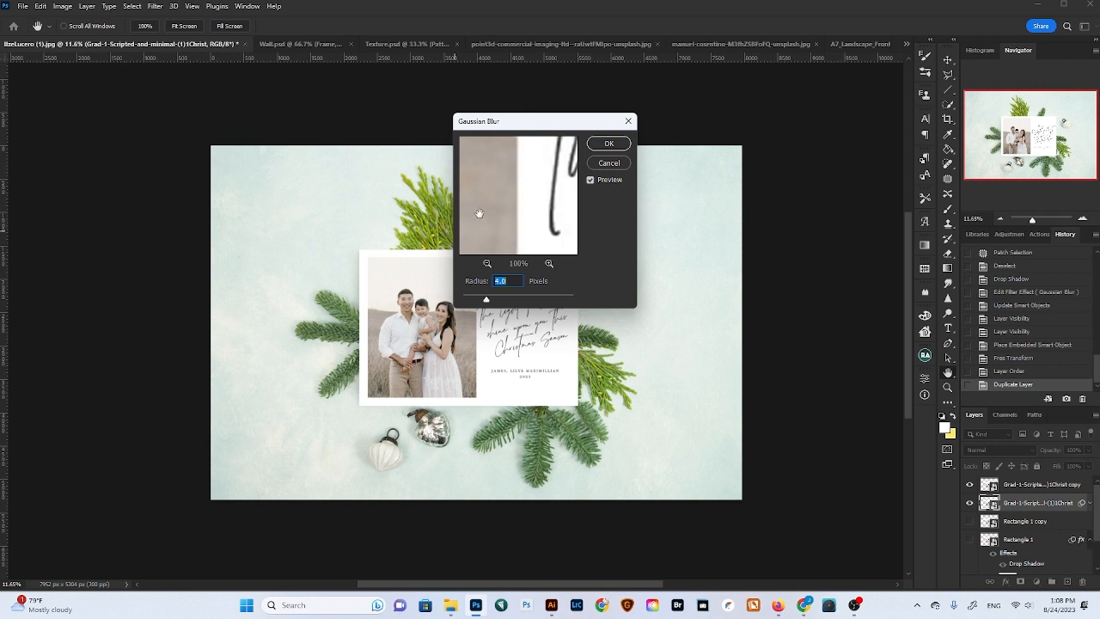
pyautogui.moveTo(479, 216); pyautogui.dragTo(505, 221)
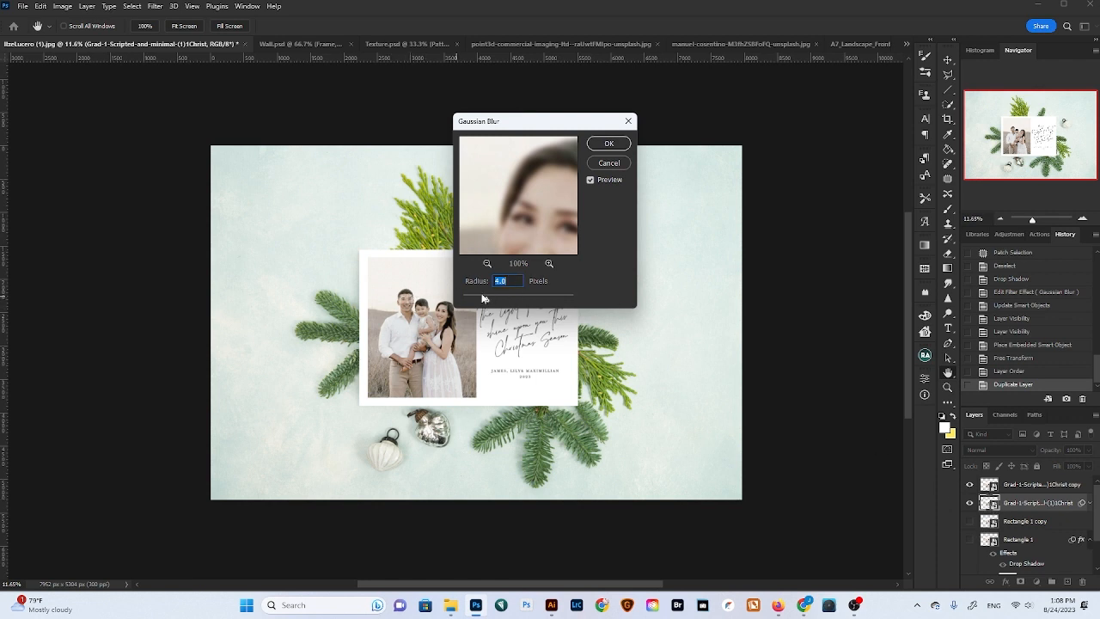
pyautogui.click(360, 298)
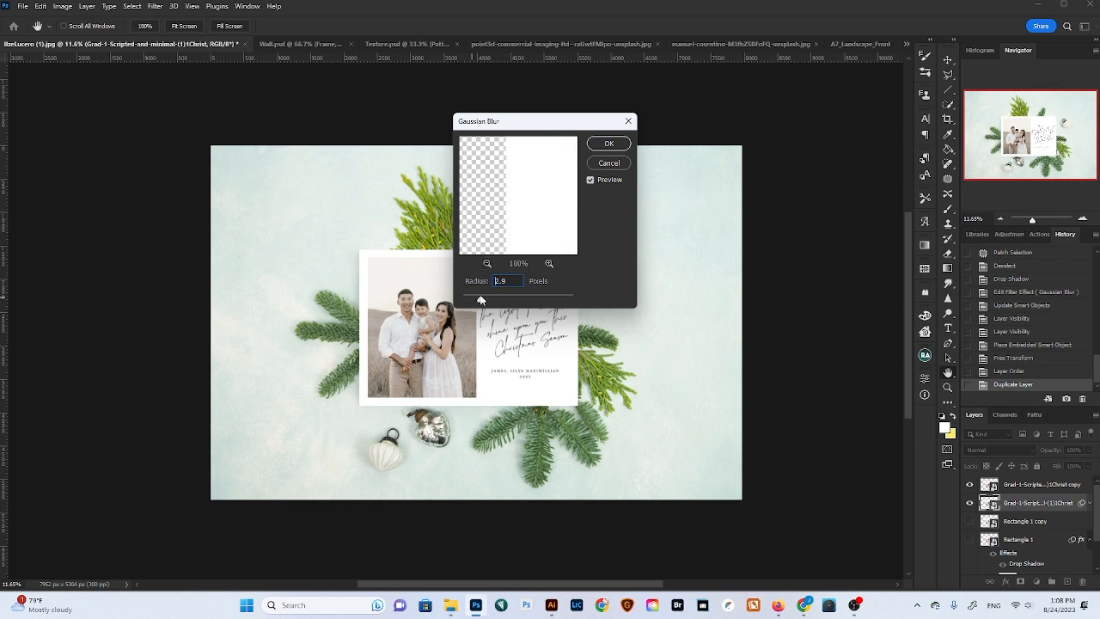
pyautogui.moveTo(480, 299); pyautogui.dragTo(483, 301)
pyautogui.press('Return')
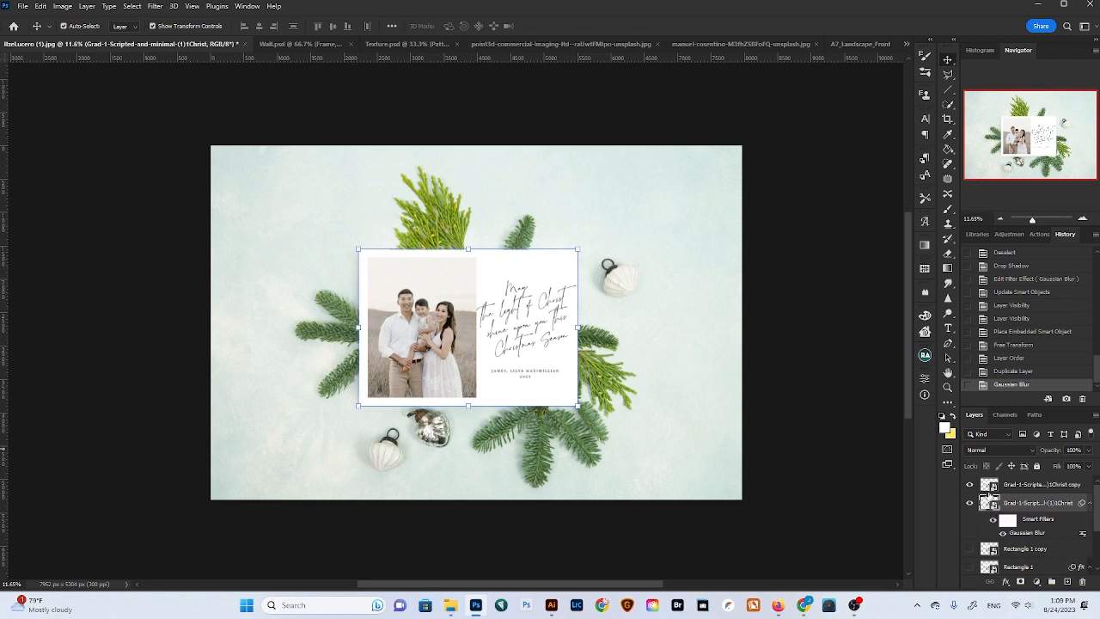
# Add a Multiply drop shadow at 19% opacity to the blurred card design layer, then deselect the layer
pyautogui.click(1006, 583)
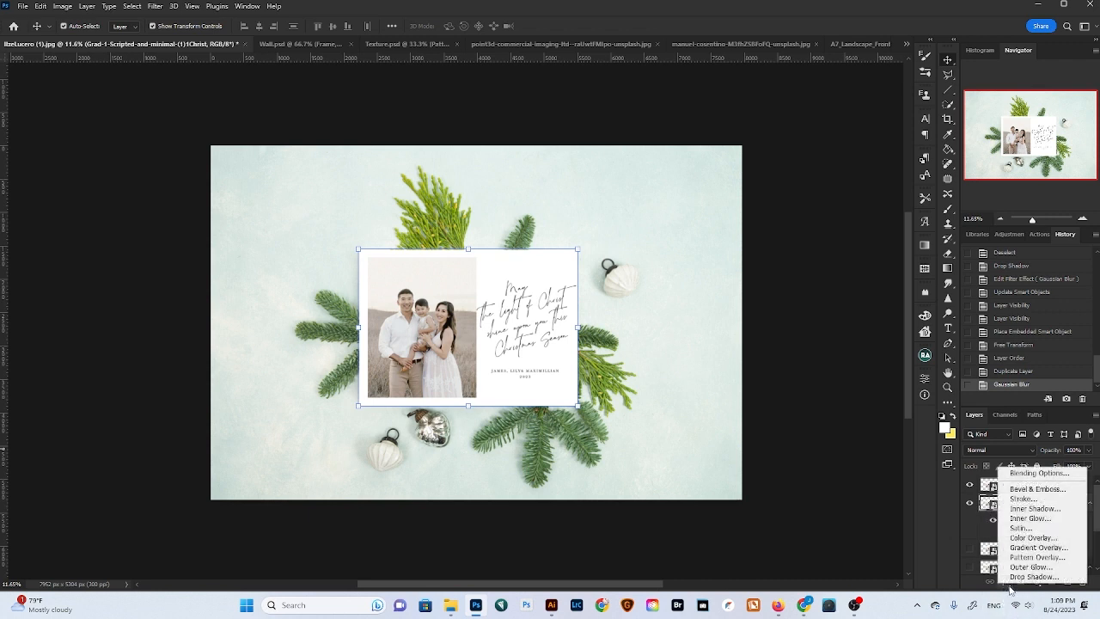
pyautogui.click(1031, 576)
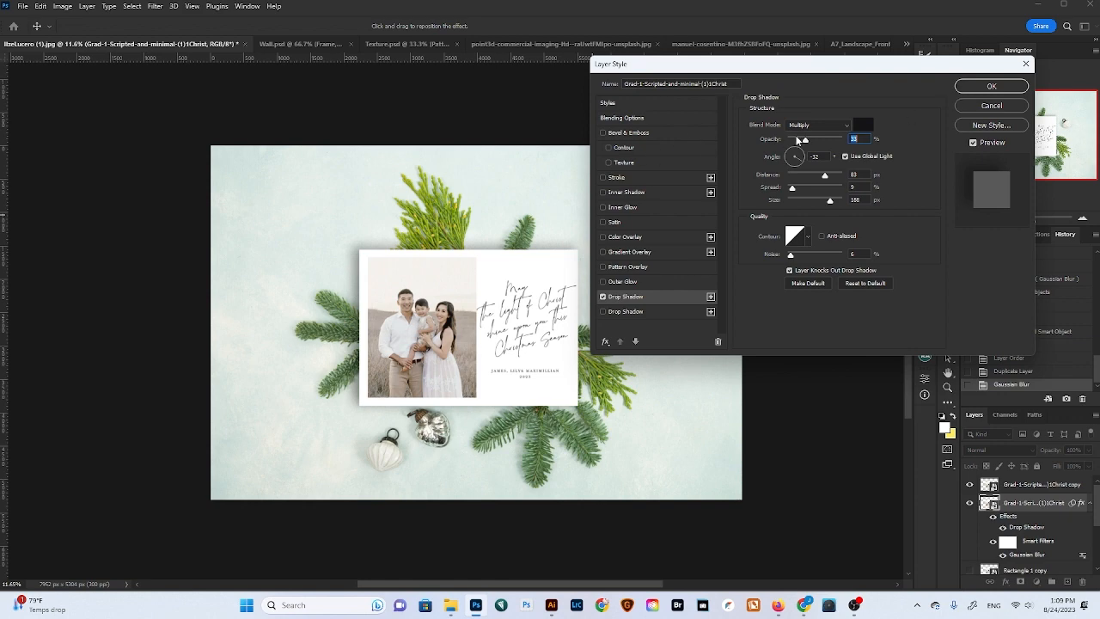
pyautogui.moveTo(805, 140); pyautogui.dragTo(798, 140)
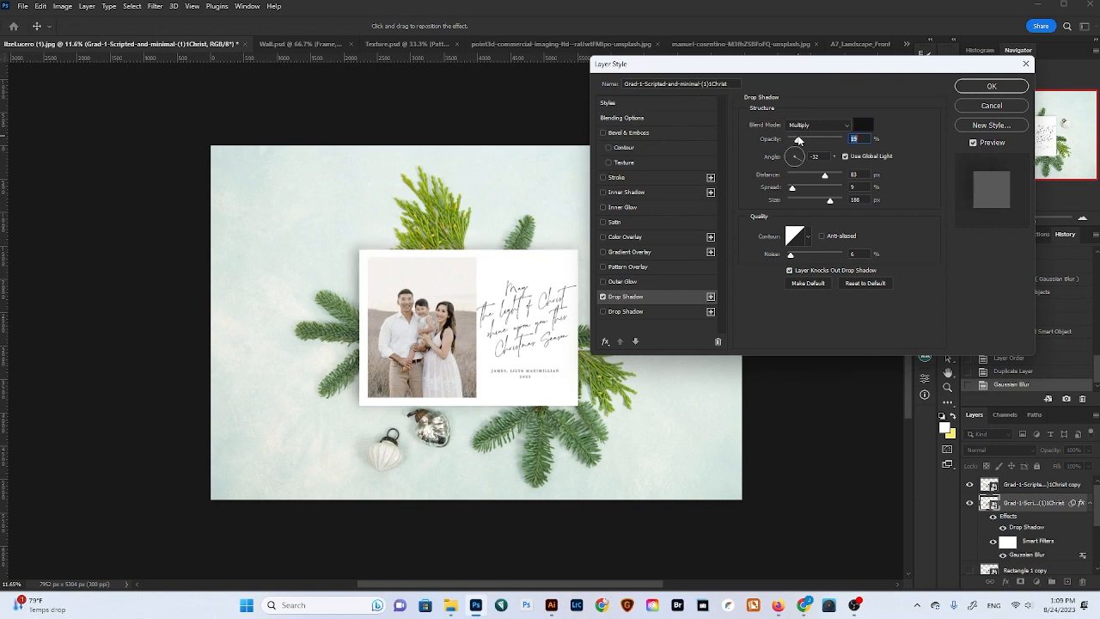
pyautogui.click(997, 87)
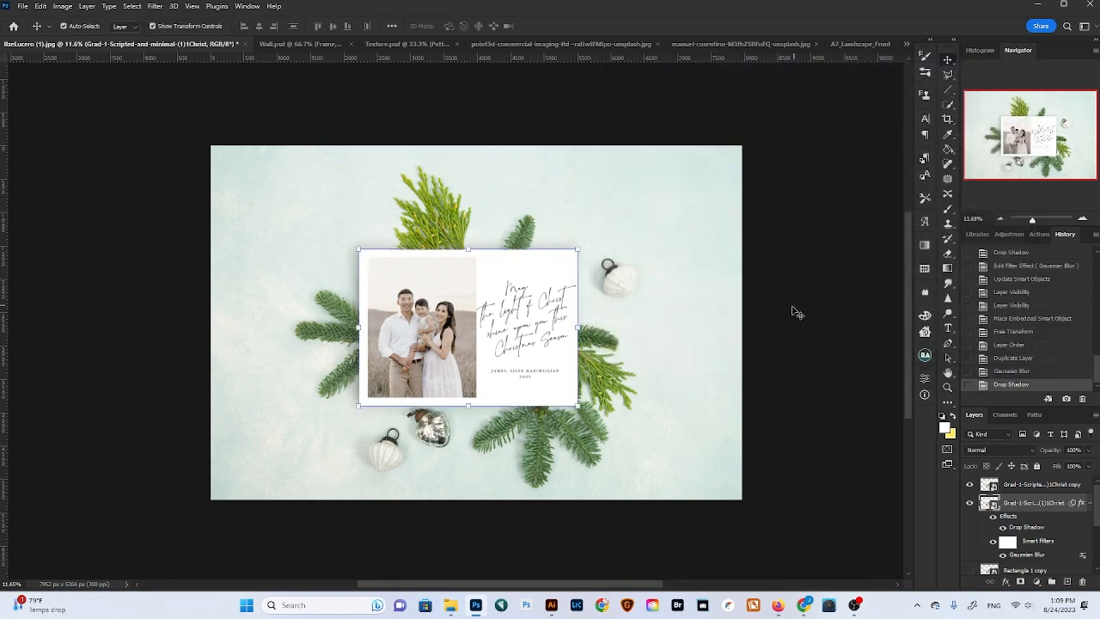
pyautogui.click(700, 336)
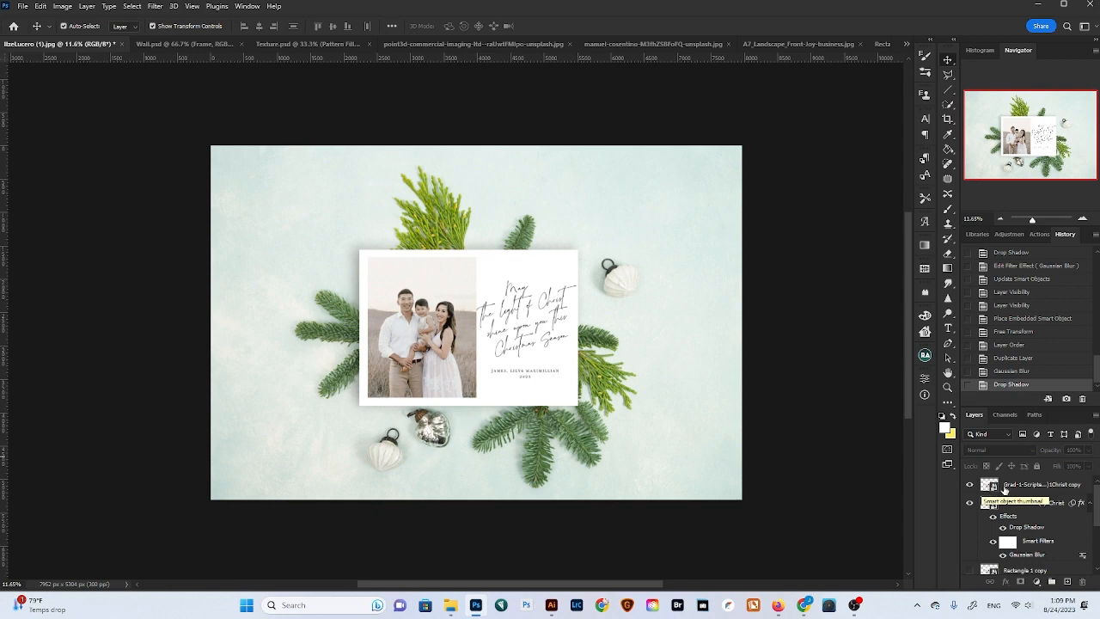
# Open the contents of the duplicated card design smart object and place A7_Landscape_Front-Joy-business embedded in it at full size
pyautogui.click(993, 487)
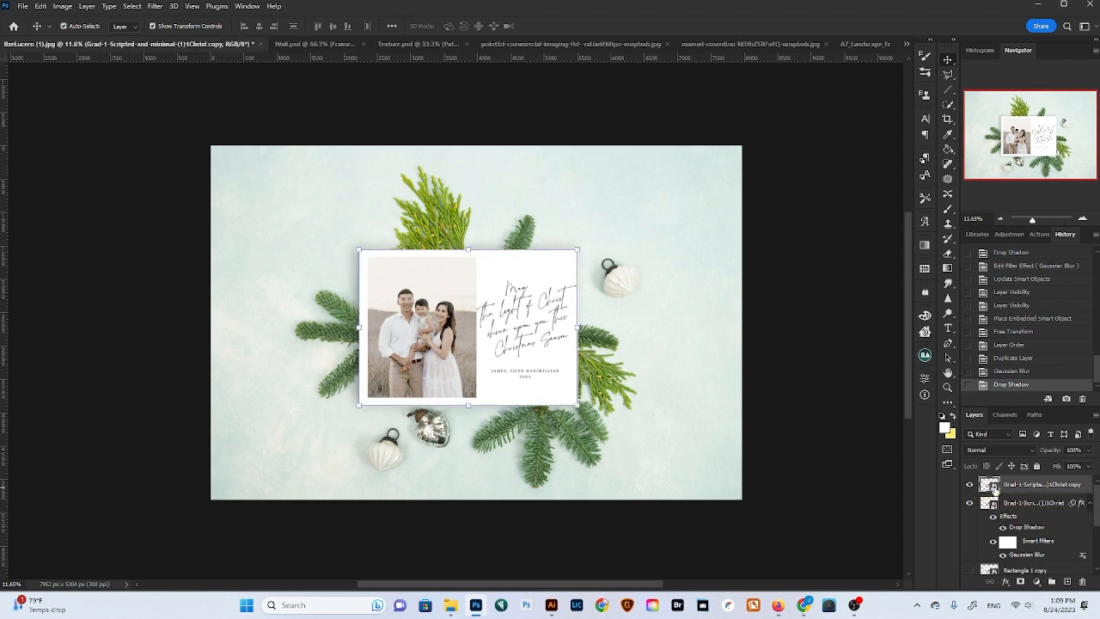
pyautogui.doubleClick(993, 488)
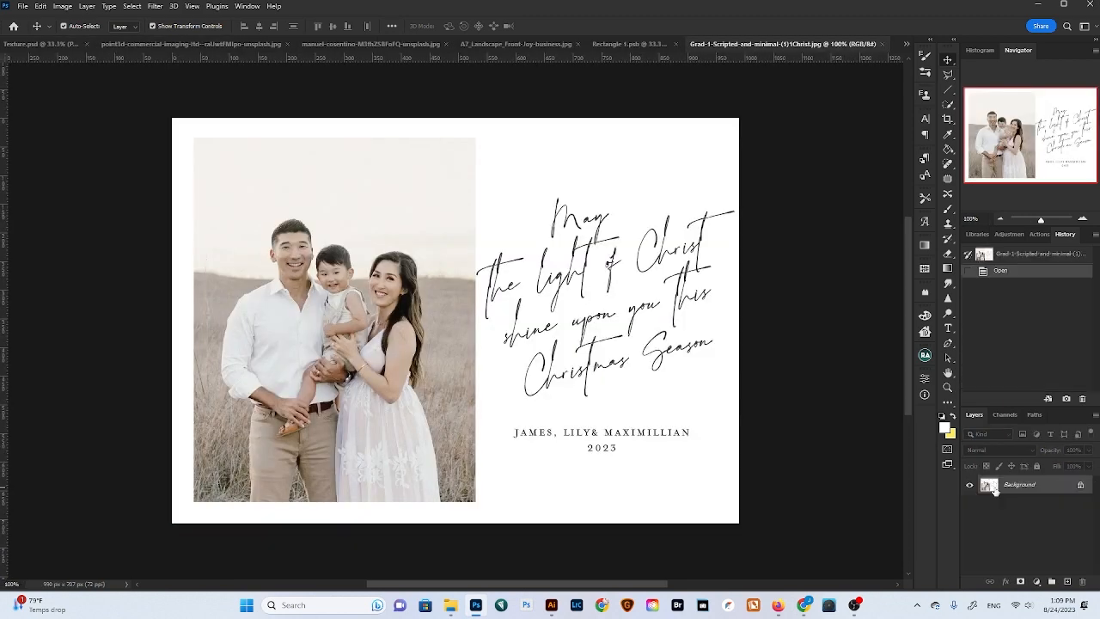
pyautogui.click(23, 7)
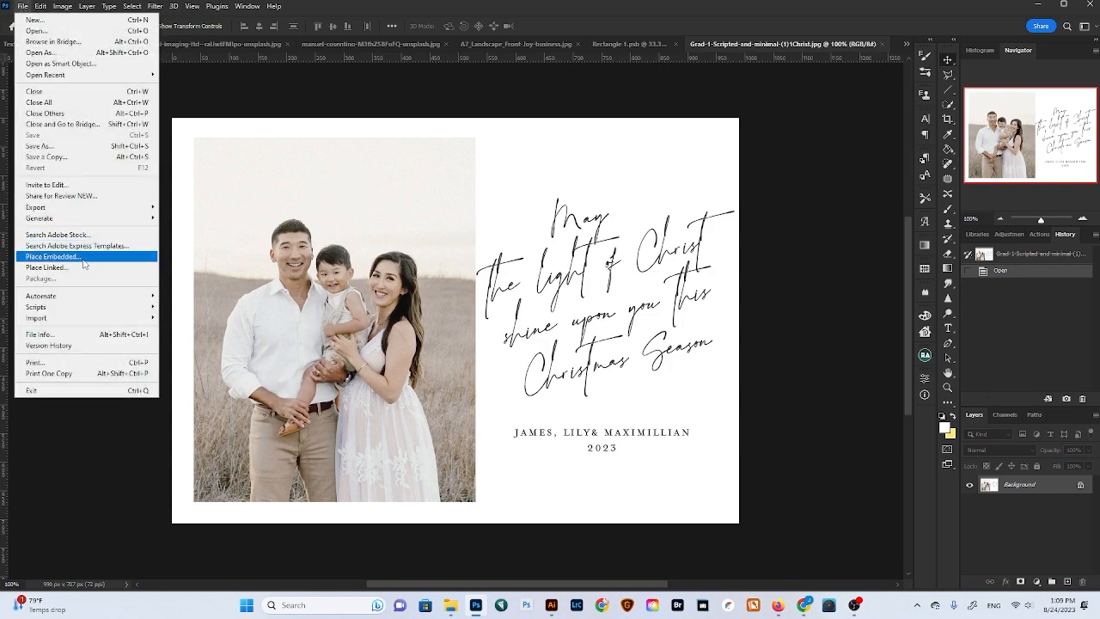
pyautogui.click(83, 258)
pyautogui.click(267, 129)
pyautogui.doubleClick(267, 128)
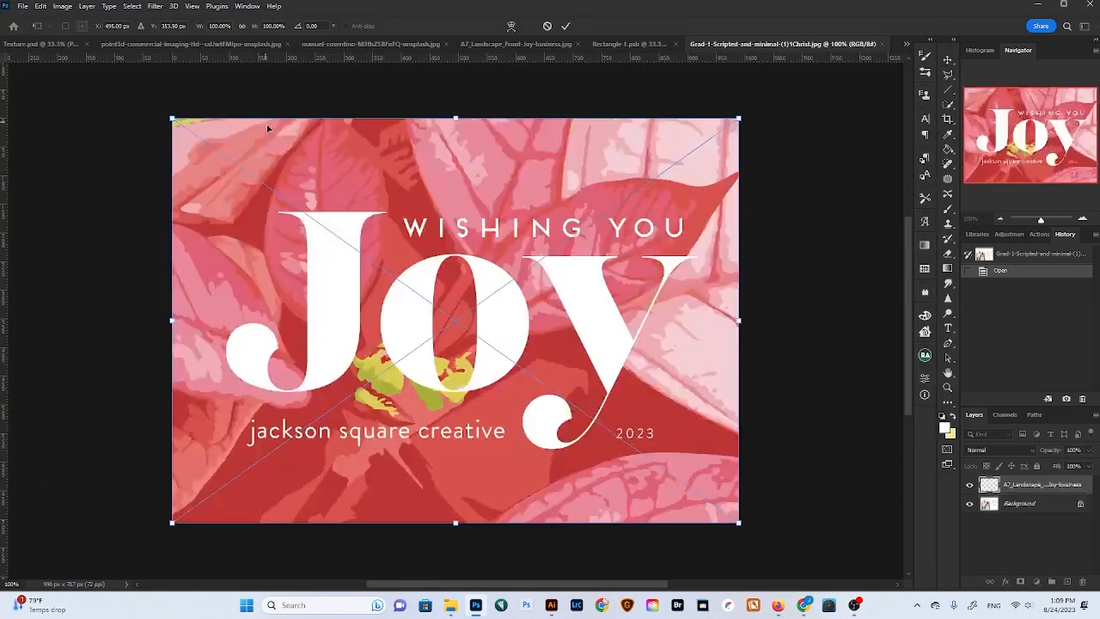
pyautogui.press('Return')
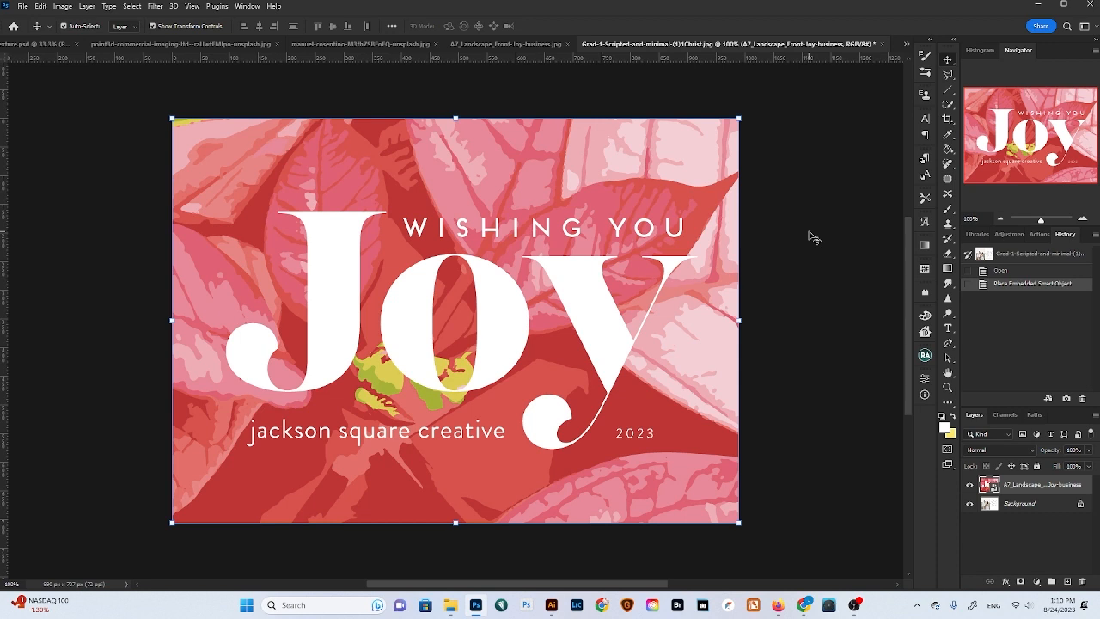
# Merge the Joy design with the Background layer, then save and close the smart object's contents
pyautogui.hotkey('ctrl', 's')
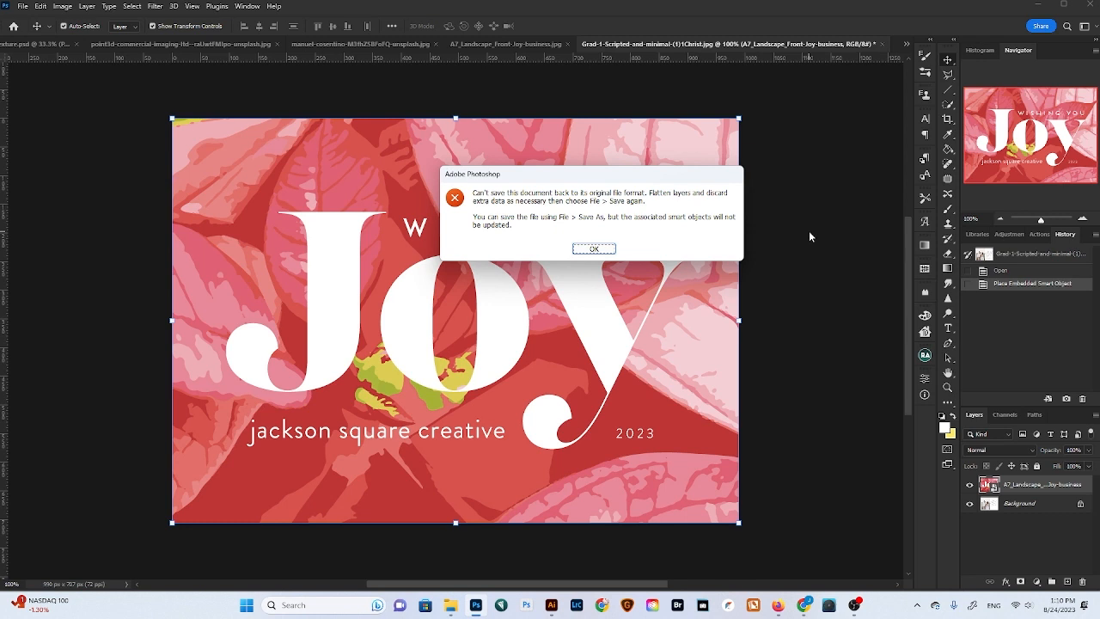
pyautogui.press('Return')
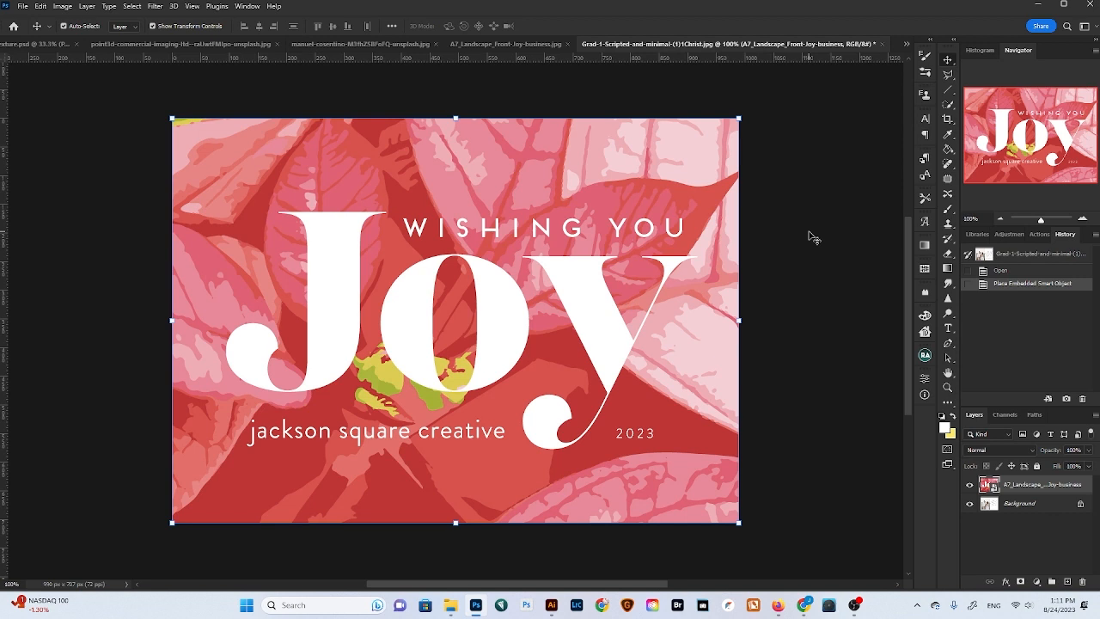
pyautogui.click(1019, 507)
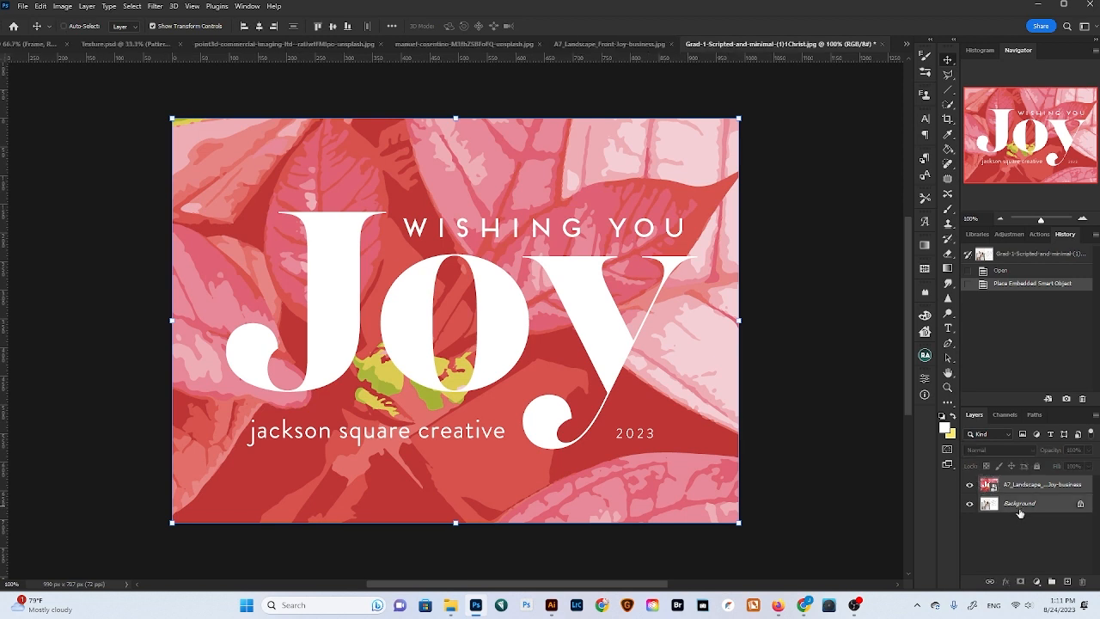
pyautogui.hotkey('ctrl', 'e')
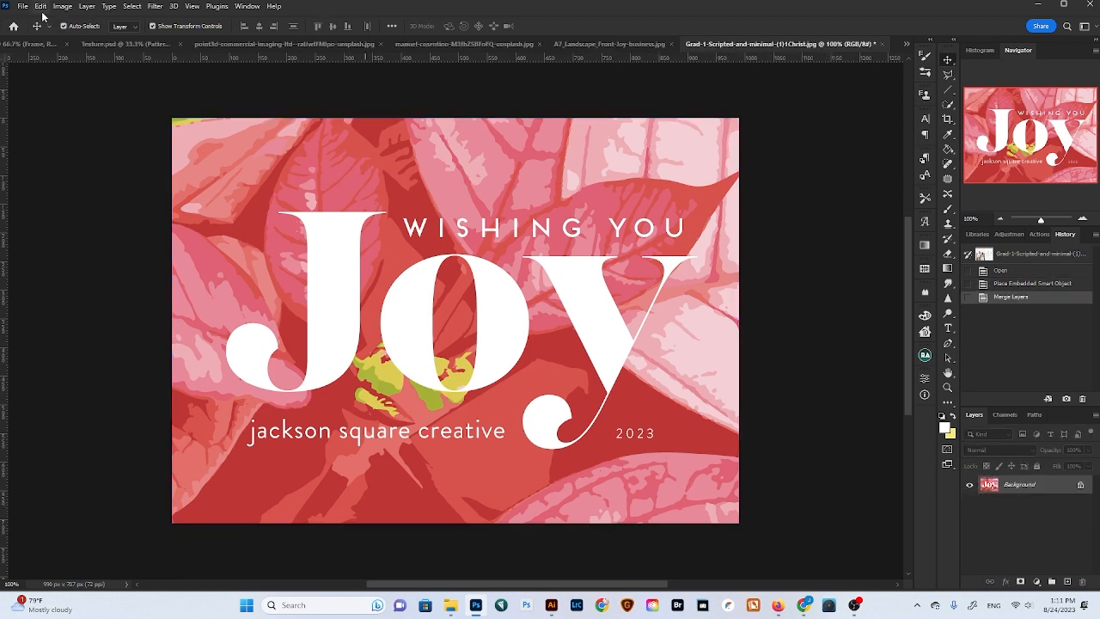
pyautogui.click(86, 6)
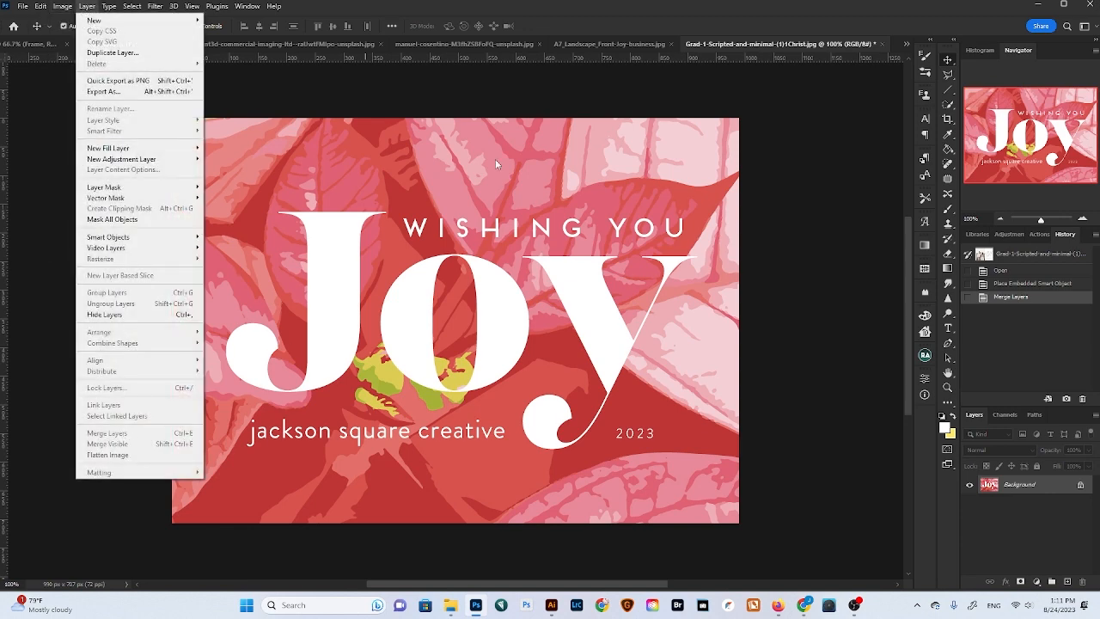
pyautogui.click(843, 153)
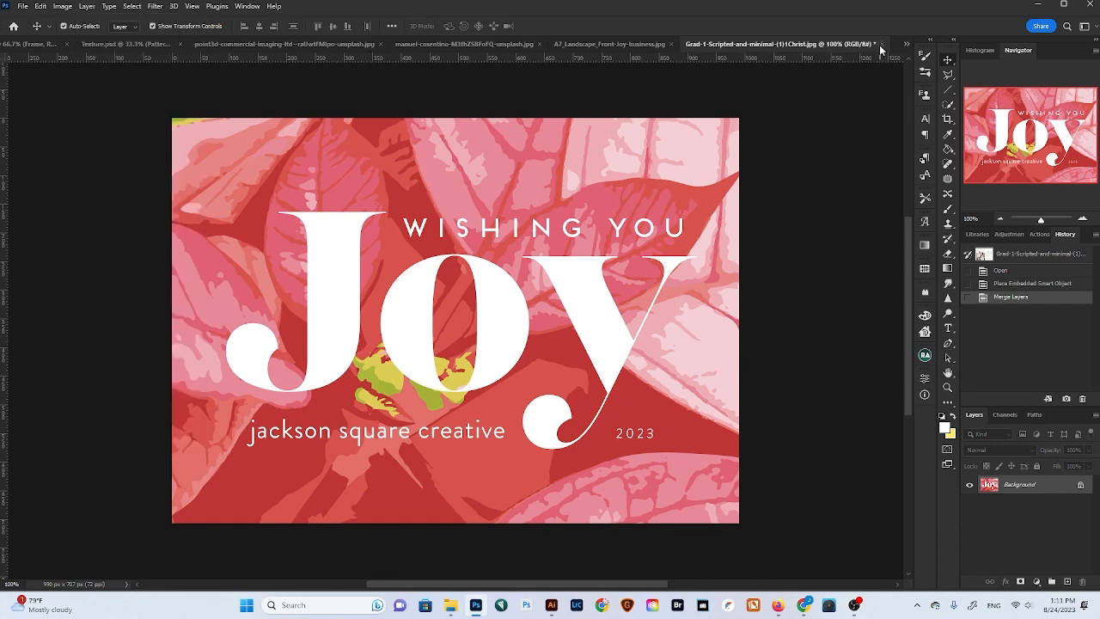
pyautogui.hotkey('ctrl', 's')
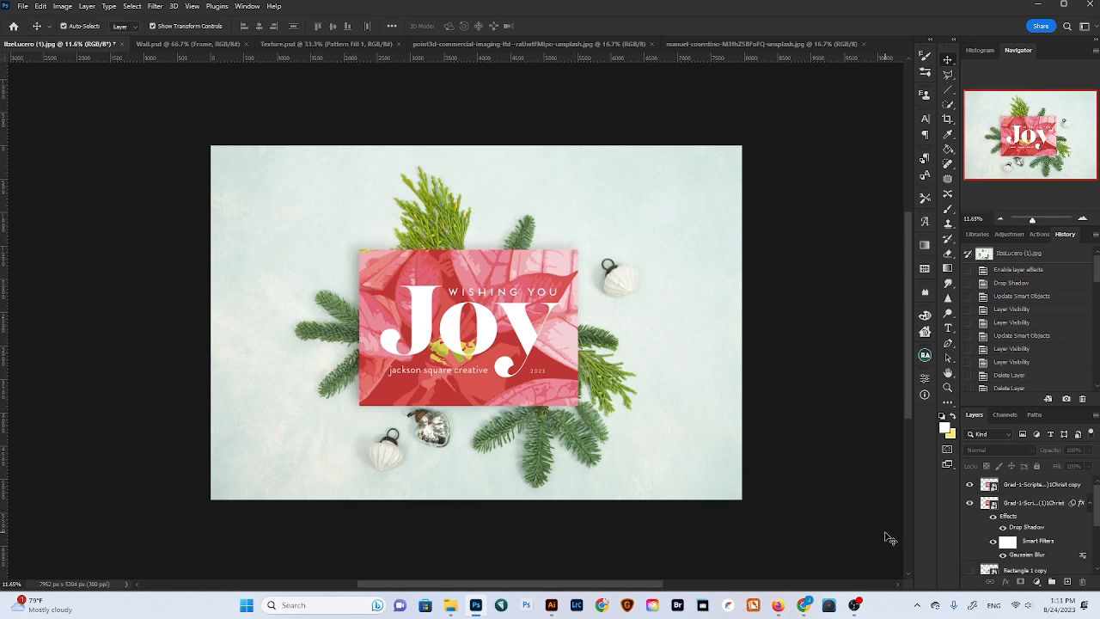
# Toggle the top card layer's visibility to compare, then replace its contents with Grad-1-Scripted-and-minimal-(1)1Christ
pyautogui.click(970, 486)
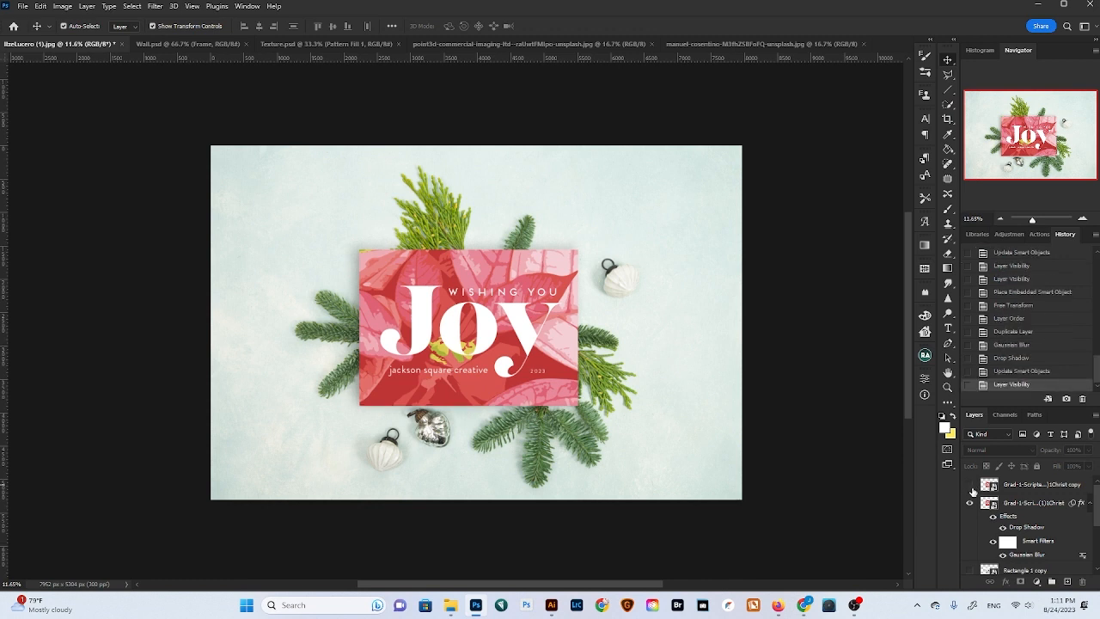
pyautogui.click(971, 485)
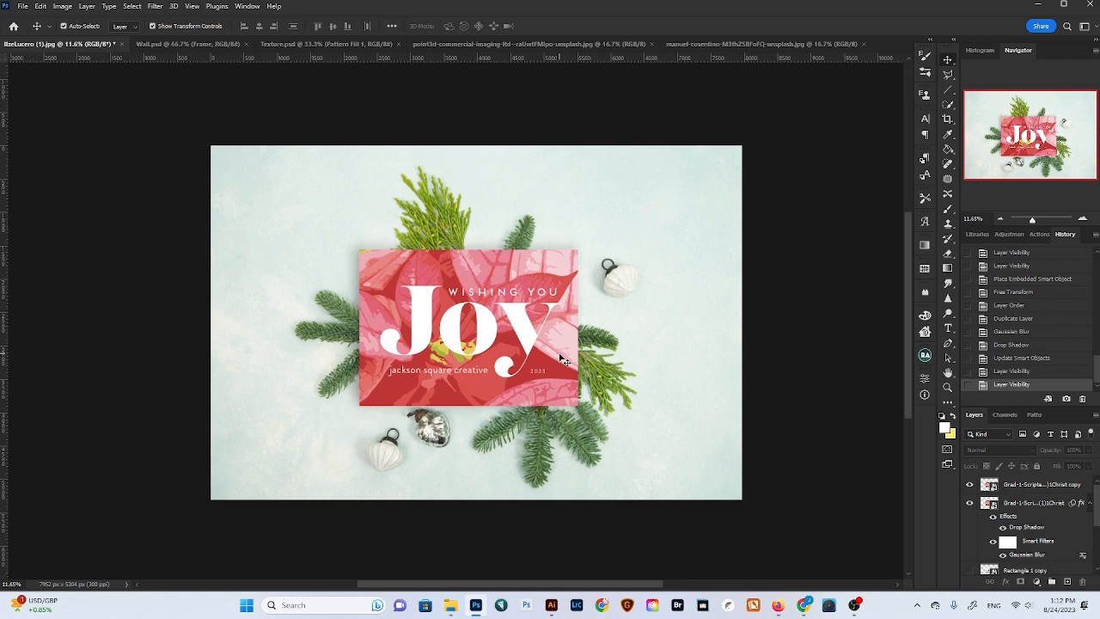
pyautogui.rightClick(1024, 488)
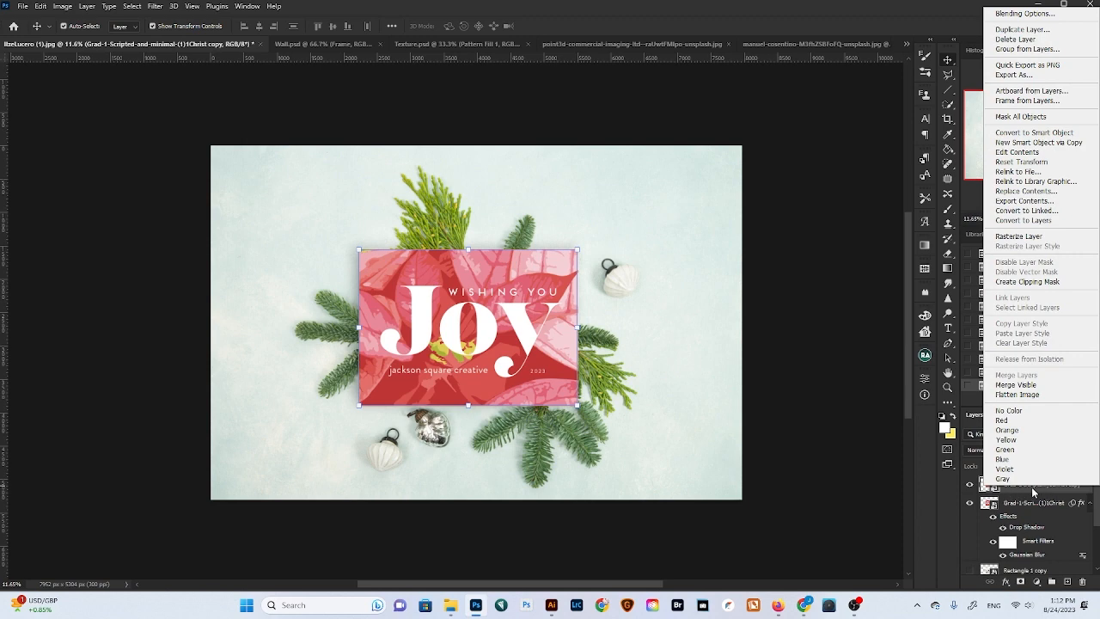
pyautogui.click(1022, 191)
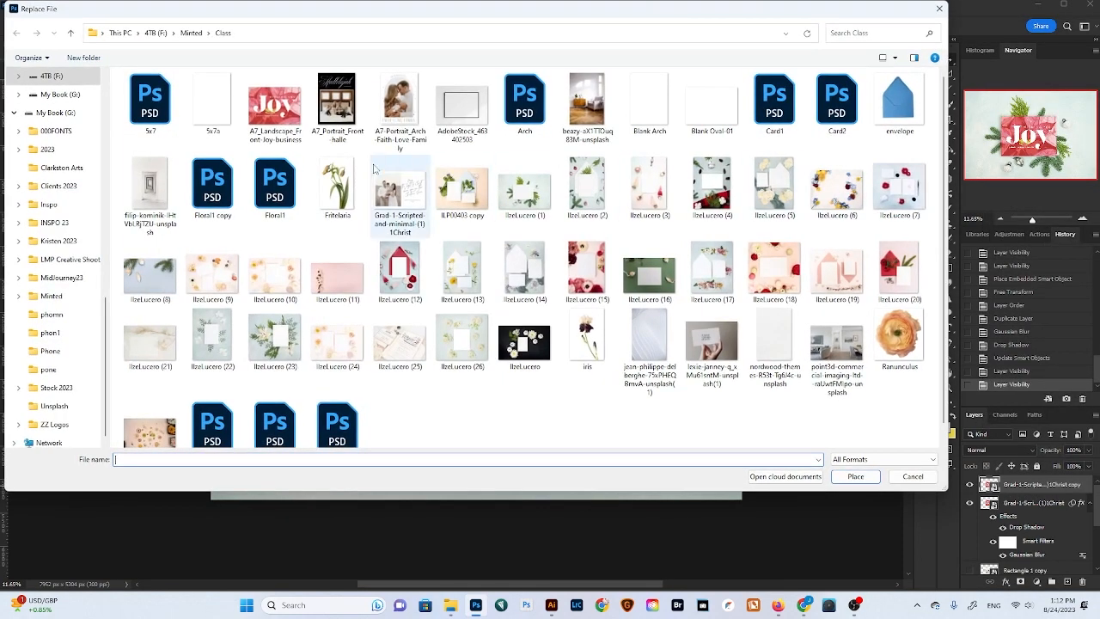
pyautogui.doubleClick(391, 191)
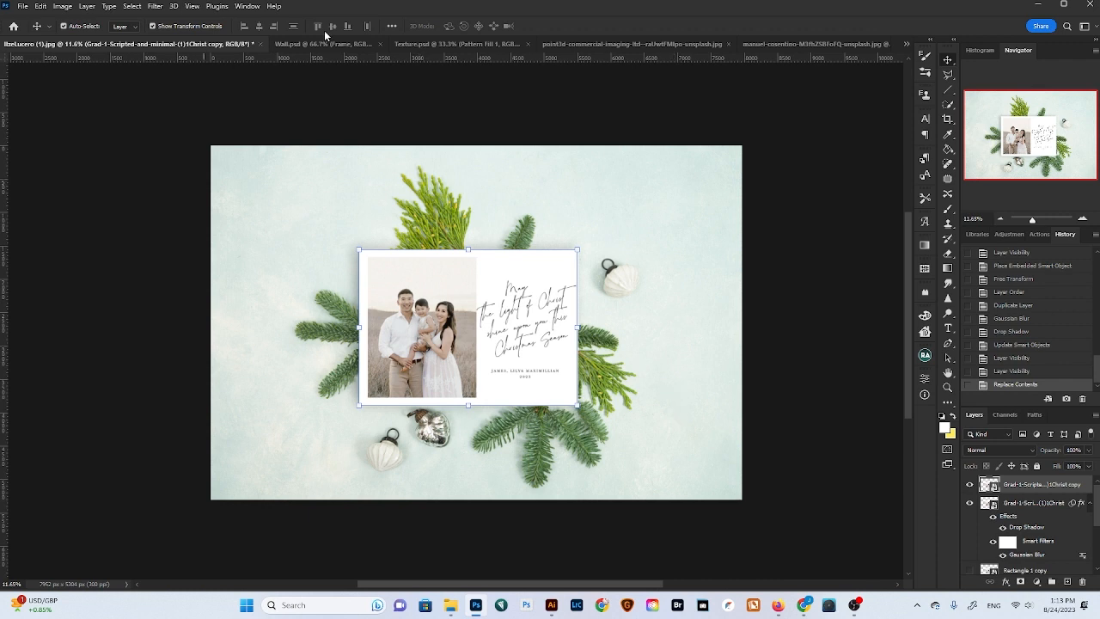
# Switch to the Wall.psd document and hide the Frame base, Mat and remaining frame layers to leave the bare wall
pyautogui.click(307, 45)
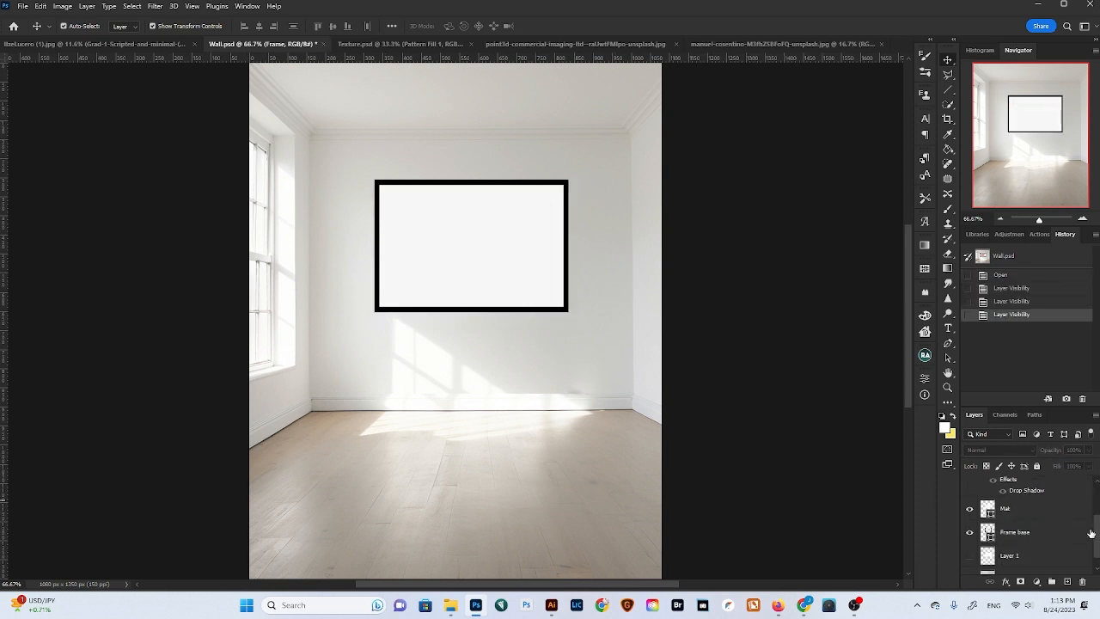
pyautogui.moveTo(1097, 534); pyautogui.dragTo(1099, 545)
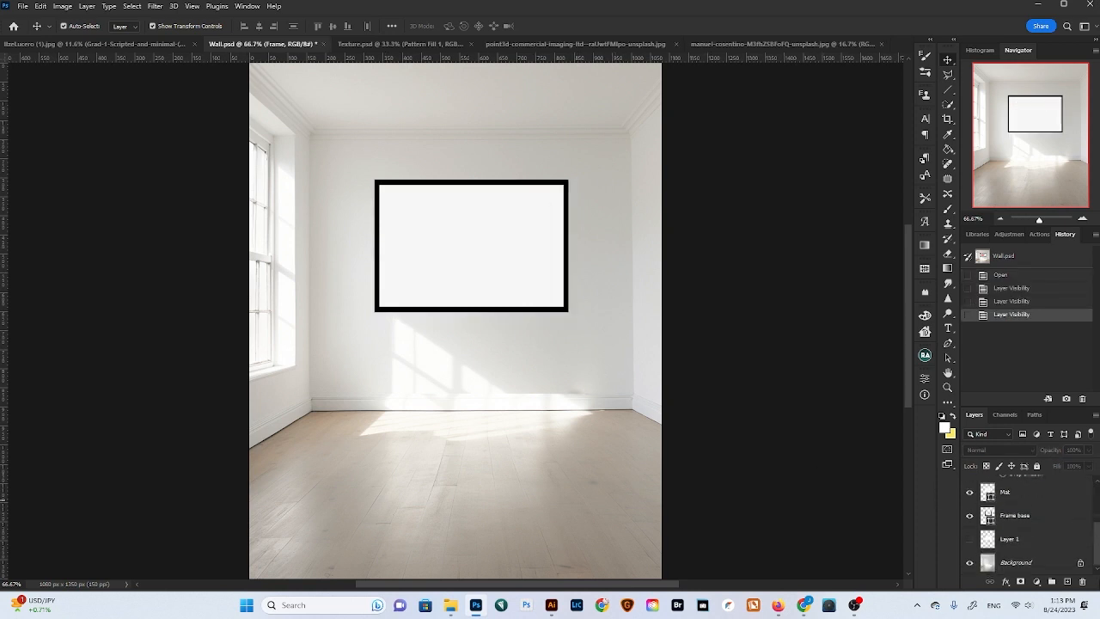
pyautogui.click(969, 515)
pyautogui.click(969, 491)
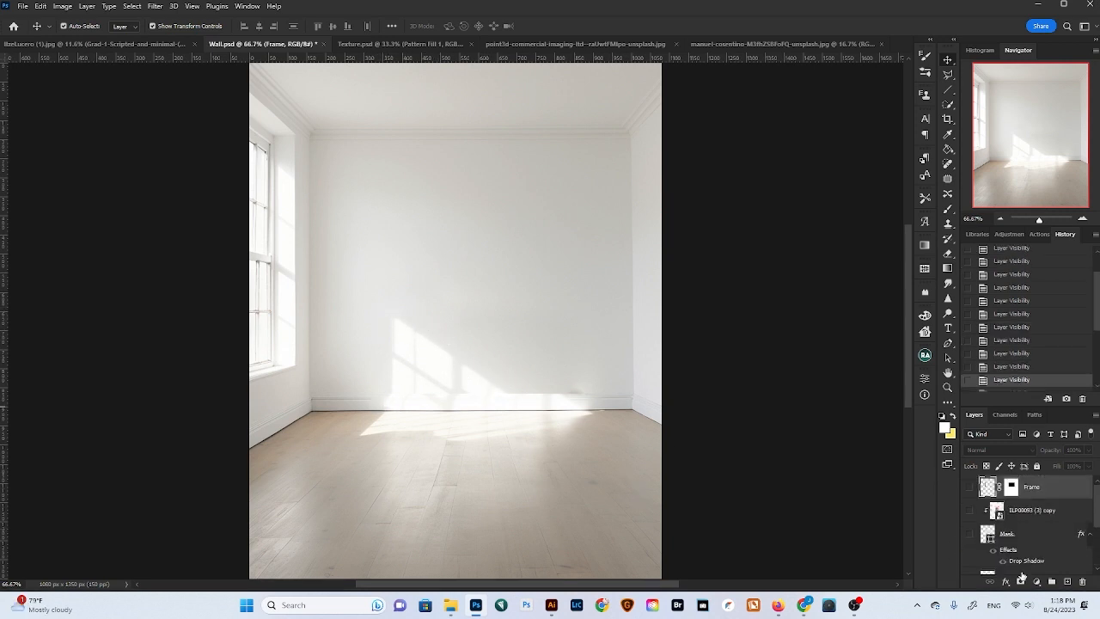
# Draw a white rectangle about 509 × 353 px on the back wall and move it up to X 321, Y 310 px
pyautogui.scroll(1, 1038, 559)
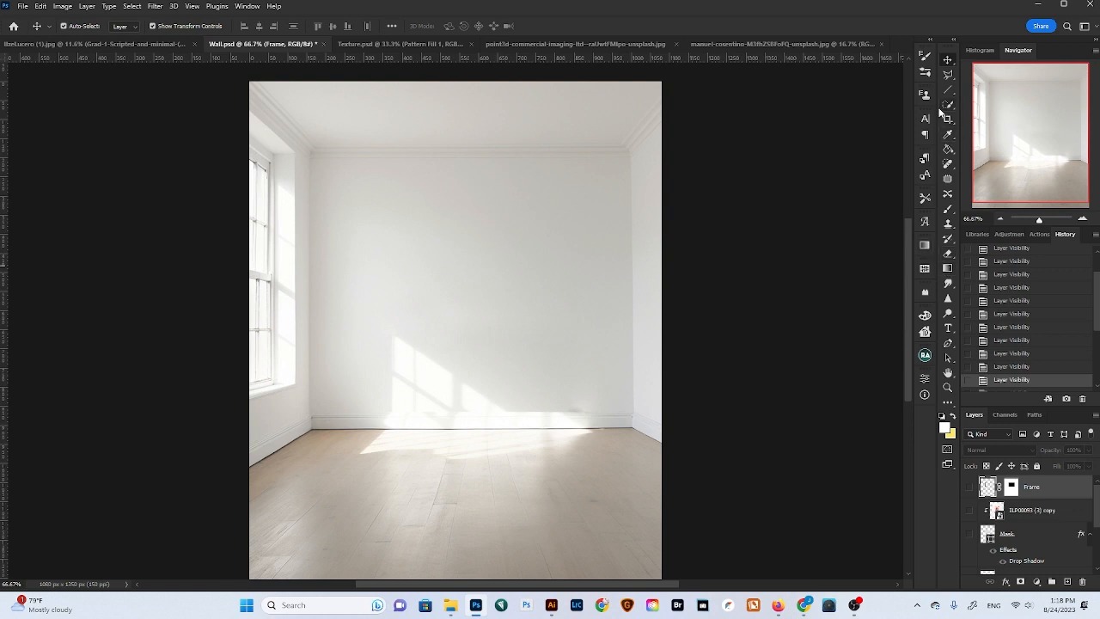
pyautogui.press('u')
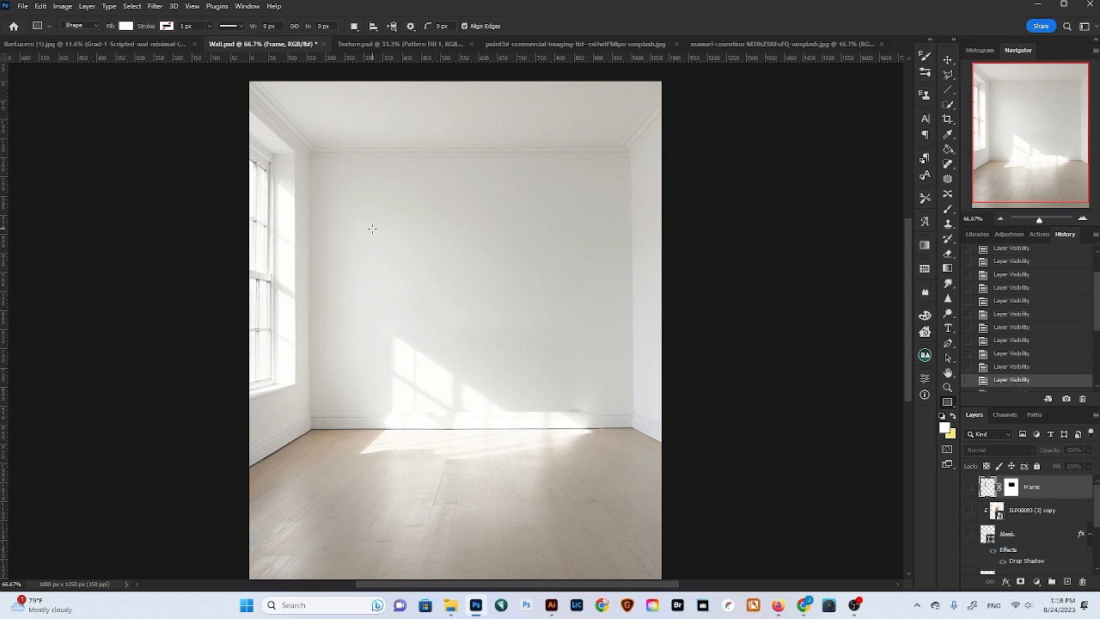
pyautogui.moveTo(373, 226); pyautogui.dragTo(567, 361)
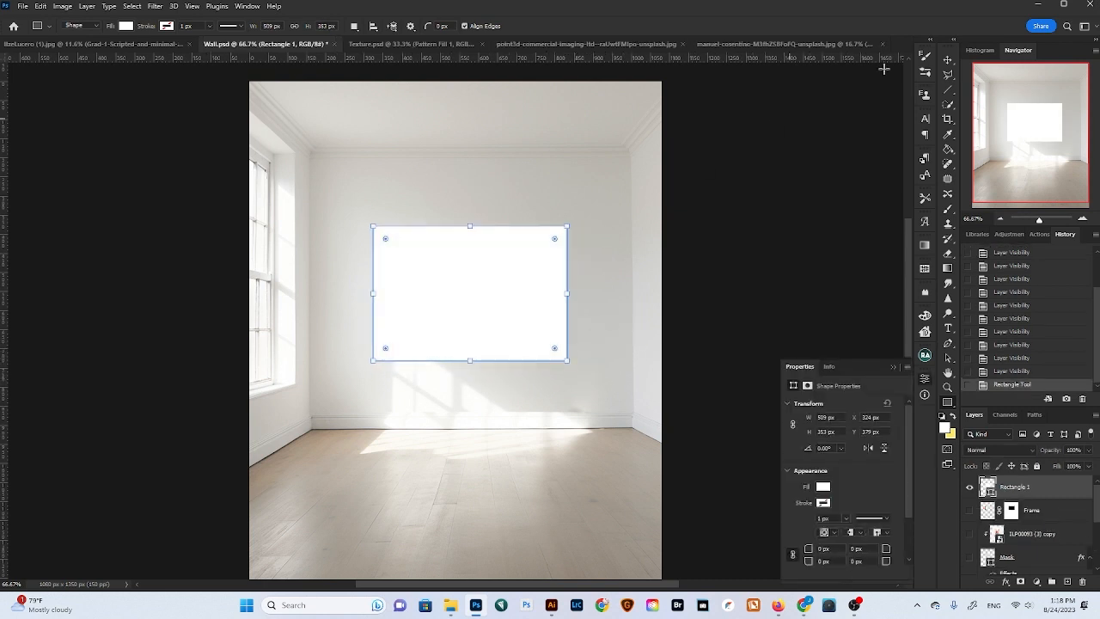
pyautogui.press('v')
pyautogui.moveTo(488, 290)
pyautogui.mouseDown()
pyautogui.moveTo(488, 257)
pyautogui.moveTo(504, 260)
pyautogui.moveTo(489, 275)
pyautogui.mouseUp()
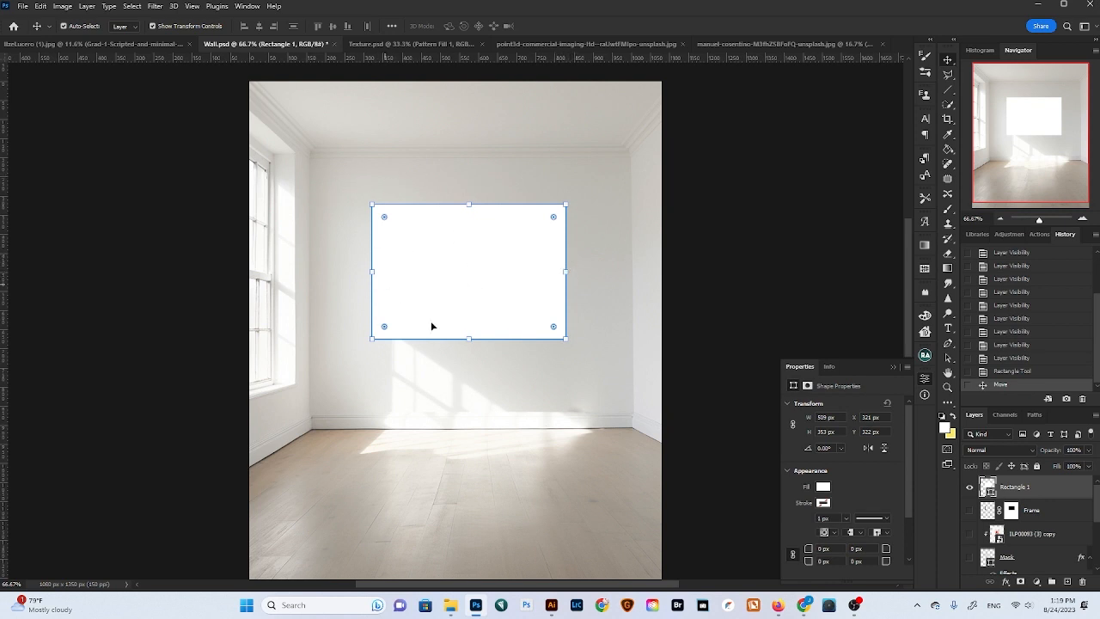
pyautogui.moveTo(455, 290); pyautogui.dragTo(467, 283)
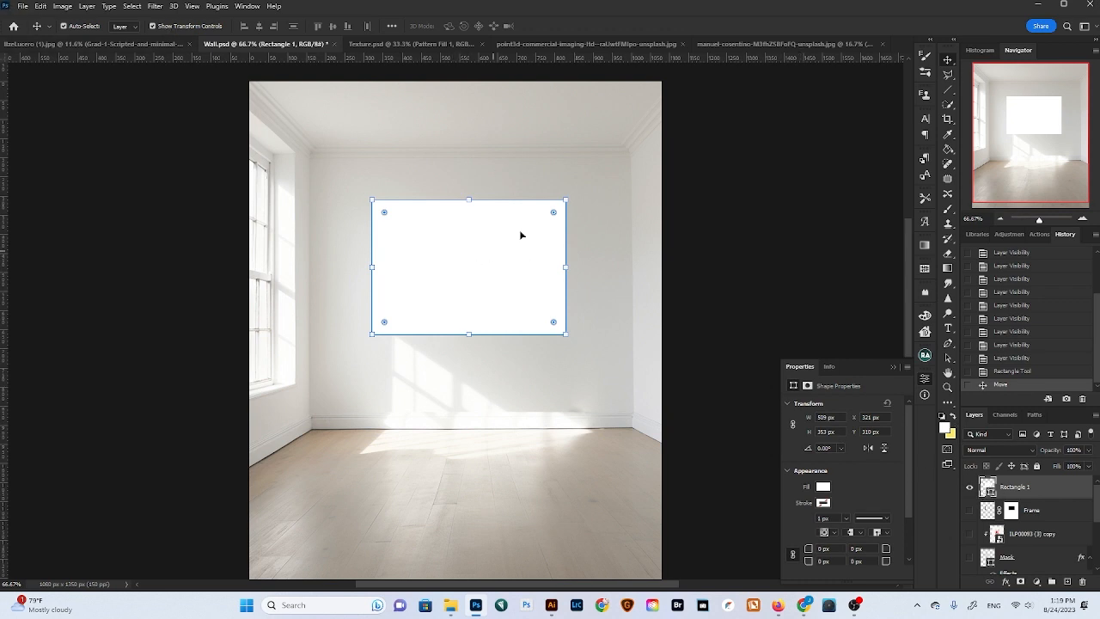
pyautogui.click(948, 401)
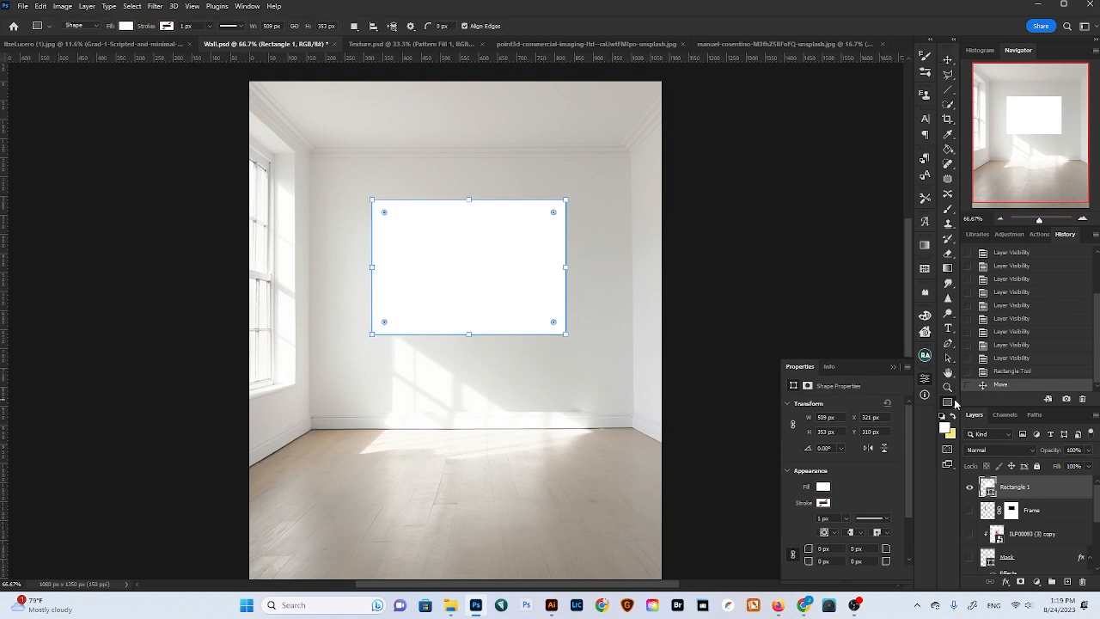
pyautogui.doubleClick(988, 488)
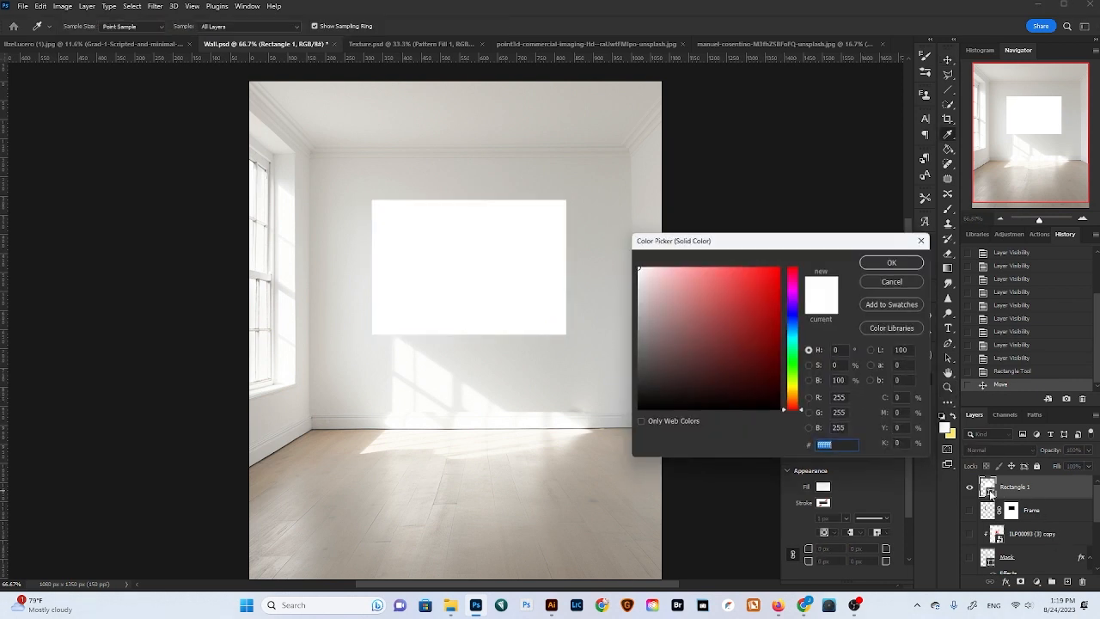
pyautogui.click(882, 285)
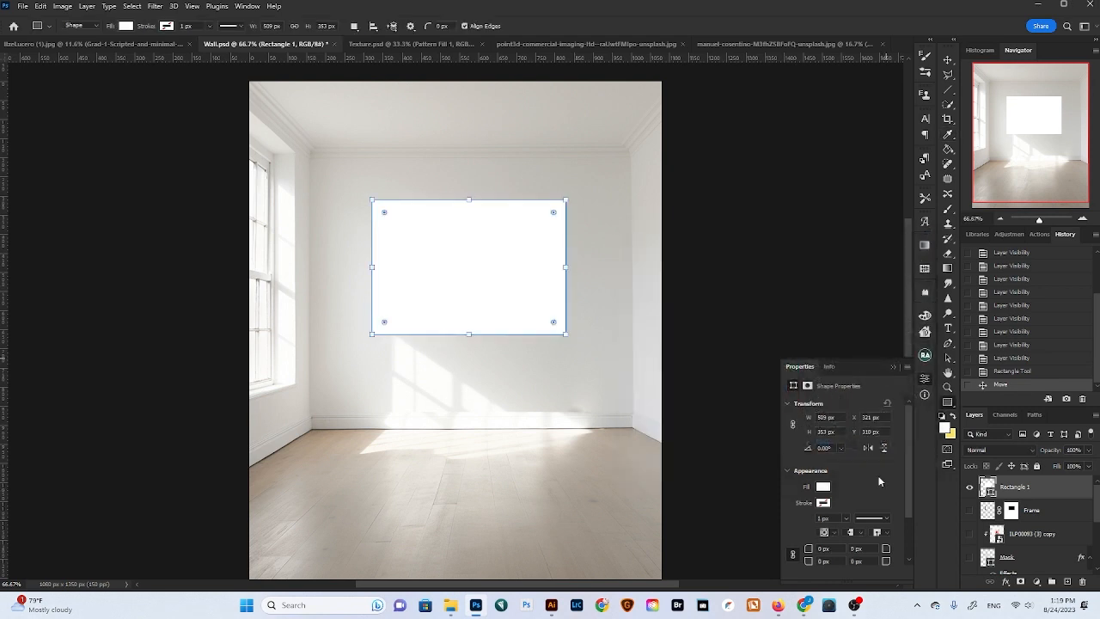
# Give the rectangle on the wall a solid black stroke and keep its fill white
pyautogui.click(824, 502)
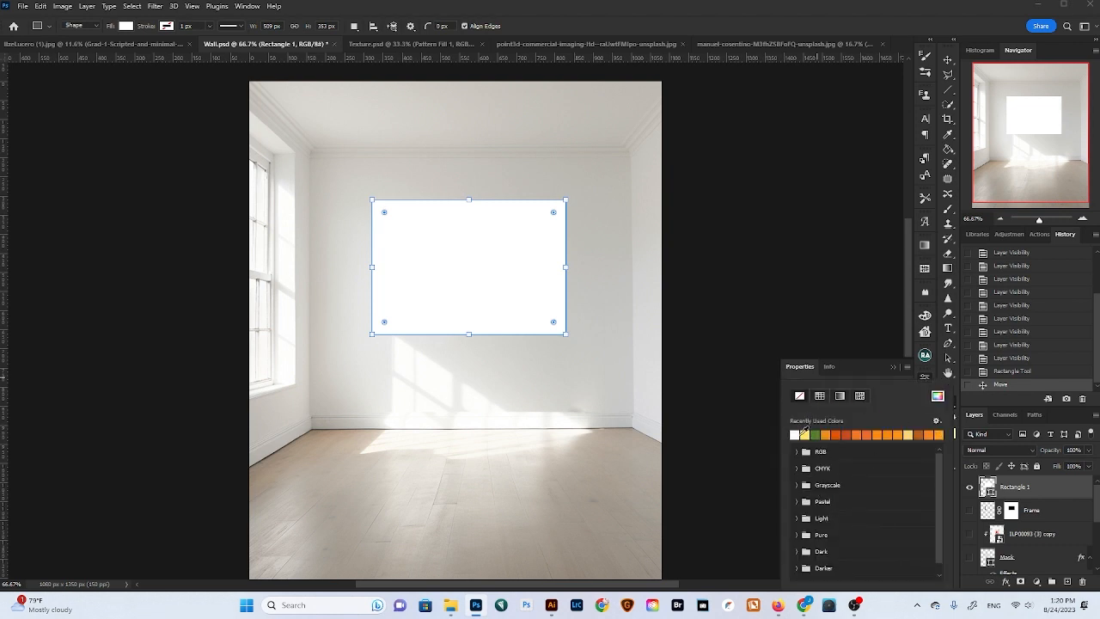
pyautogui.click(936, 398)
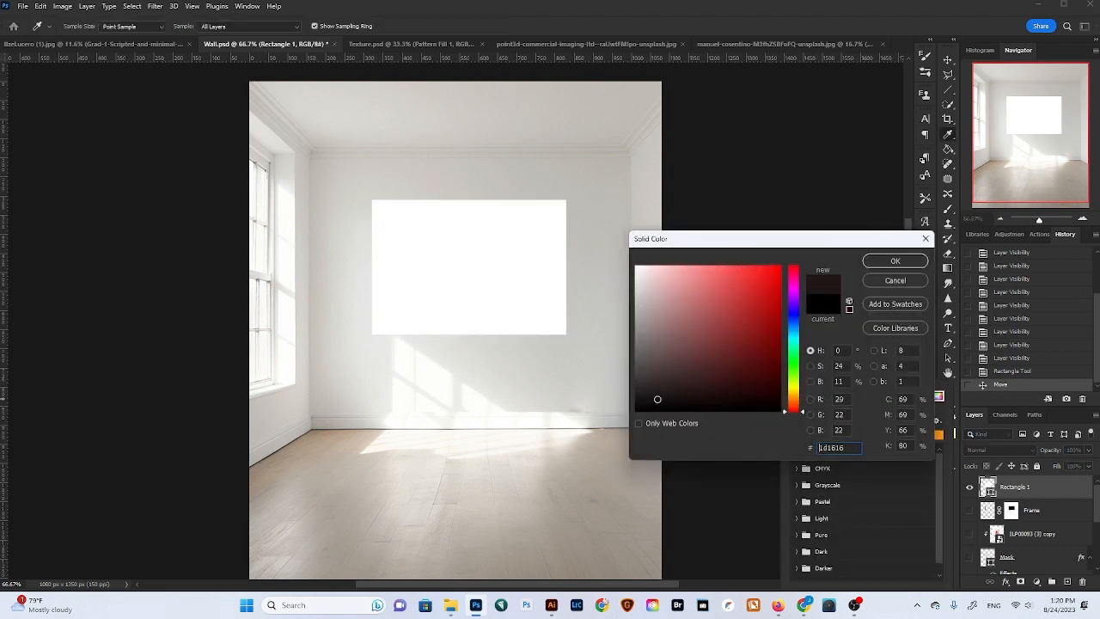
pyautogui.click(891, 262)
pyautogui.click(948, 59)
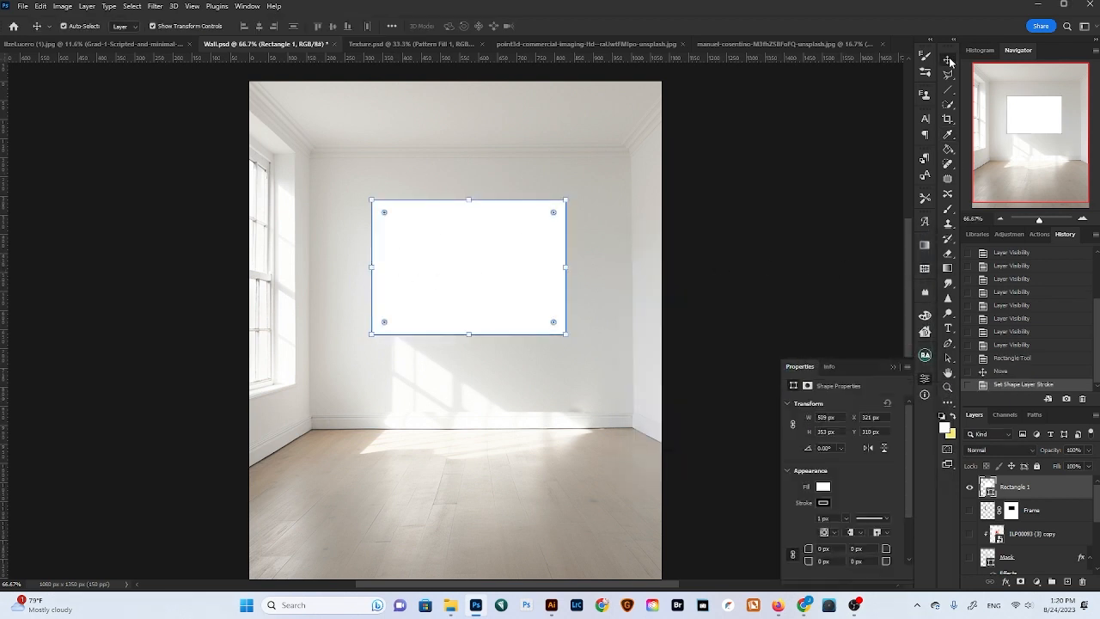
pyautogui.click(724, 250)
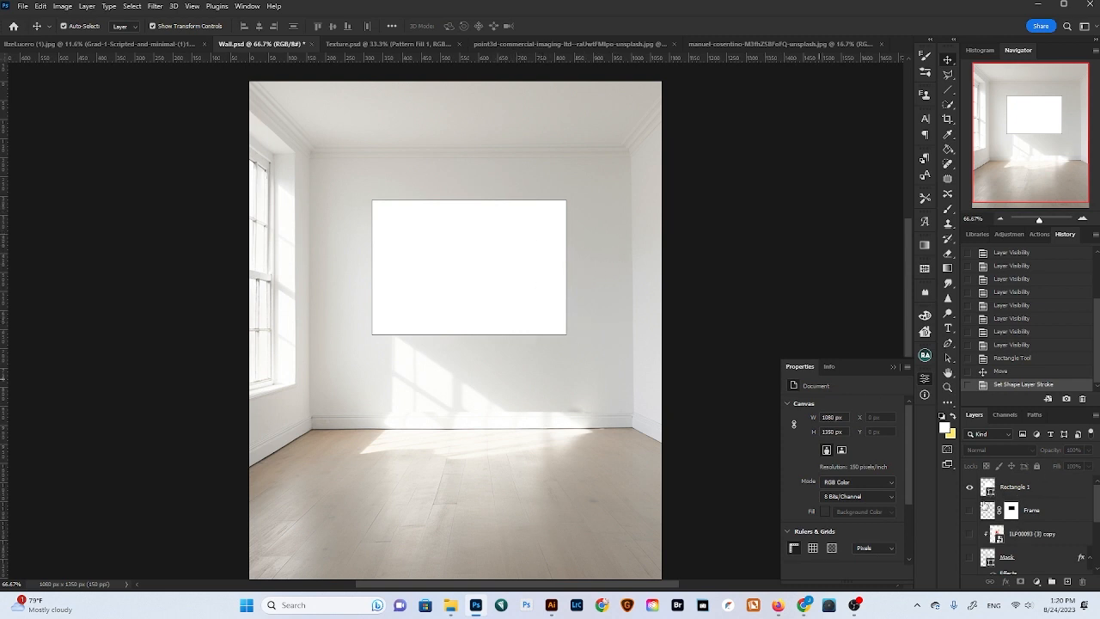
pyautogui.doubleClick(989, 492)
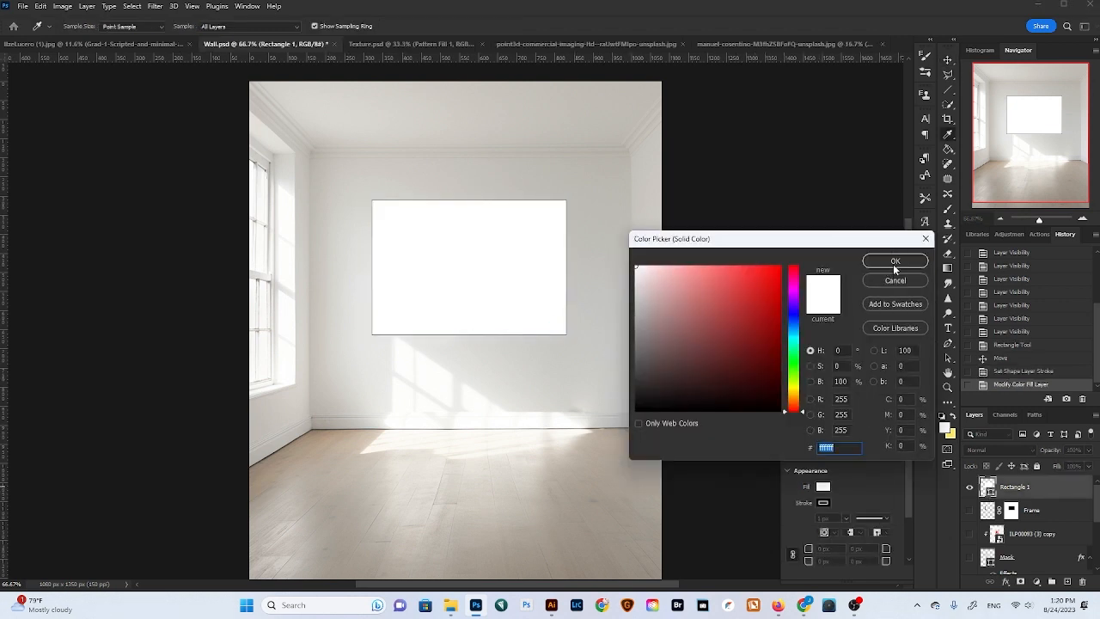
pyautogui.click(893, 262)
# Set the rectangle's stroke width to 20 px and deselect the shape
pyautogui.click(846, 518)
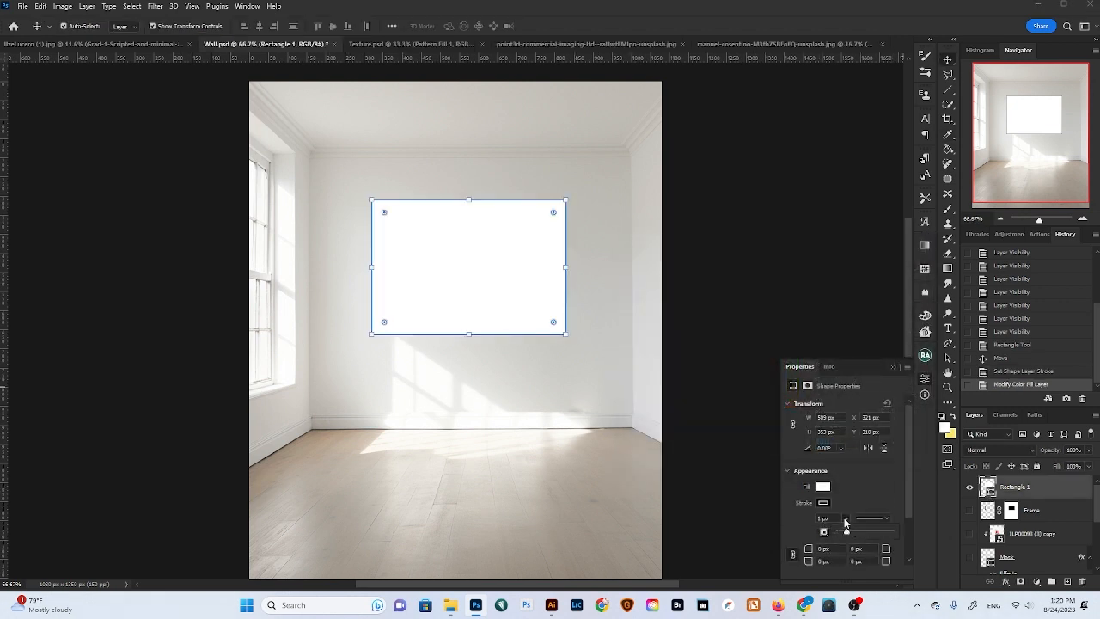
pyautogui.moveTo(839, 532); pyautogui.dragTo(860, 533)
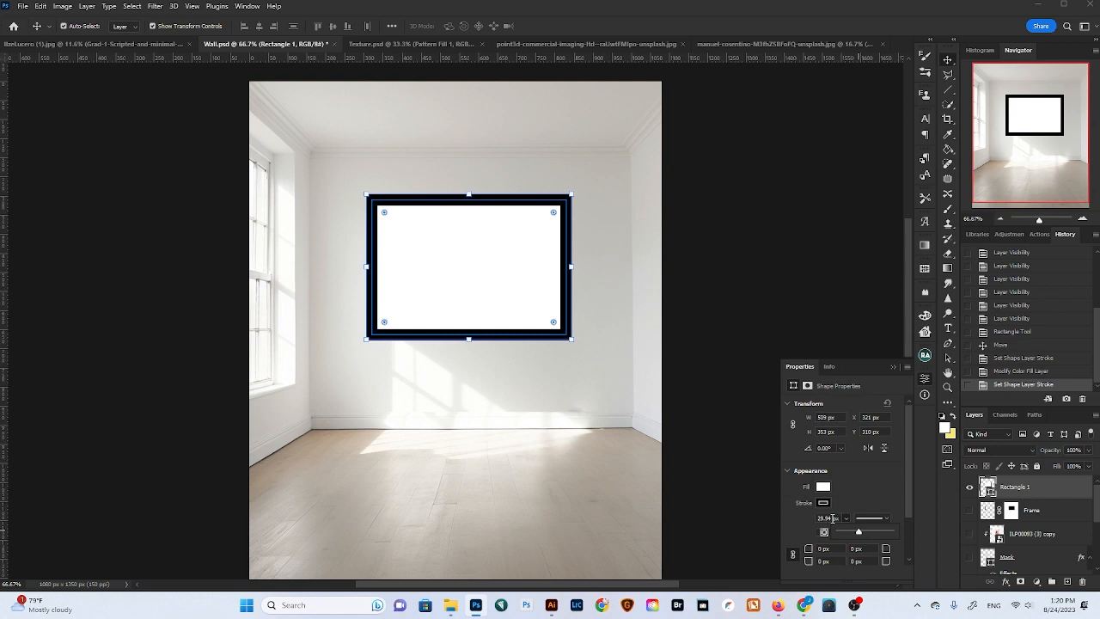
pyautogui.click(832, 518)
pyautogui.write('20')
pyautogui.press('Return')
pyautogui.click(602, 341)
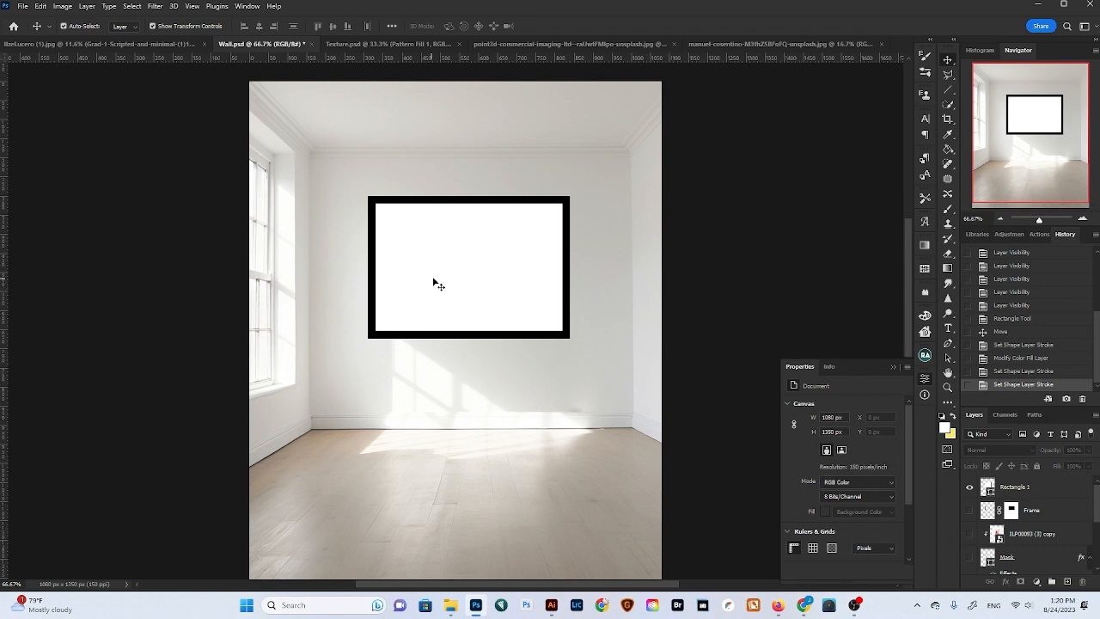
# Group and hide the old frame layers, and give Rectangle 1 a drop shadow with 30% opacity, 30 px distance, 20% spread and 49 px size
pyautogui.click(1048, 517)
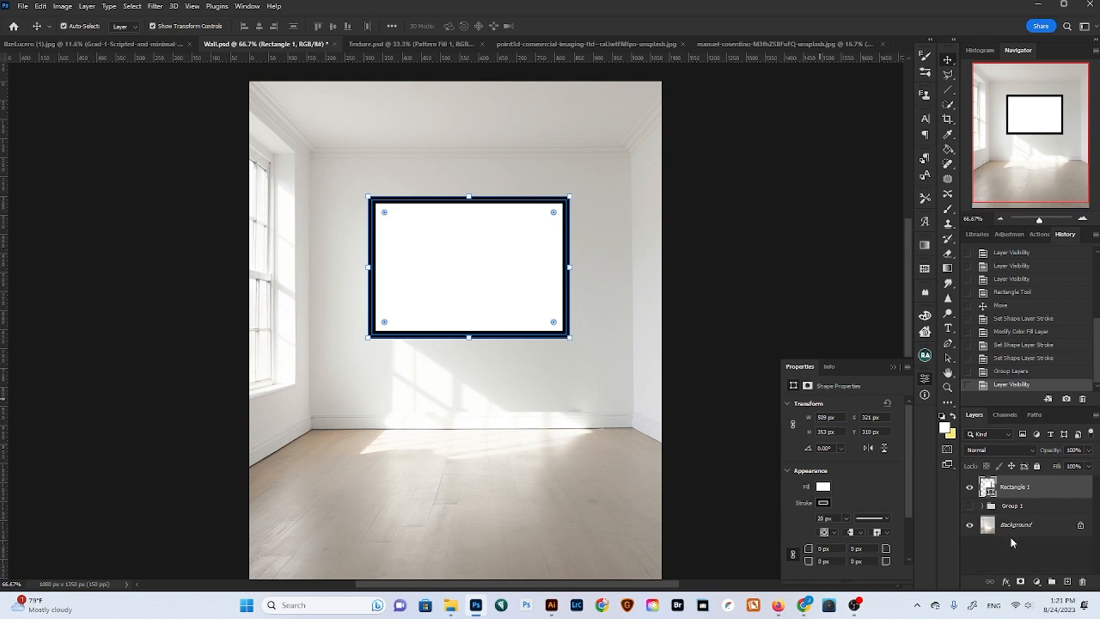
pyautogui.click(1006, 582)
pyautogui.click(1022, 576)
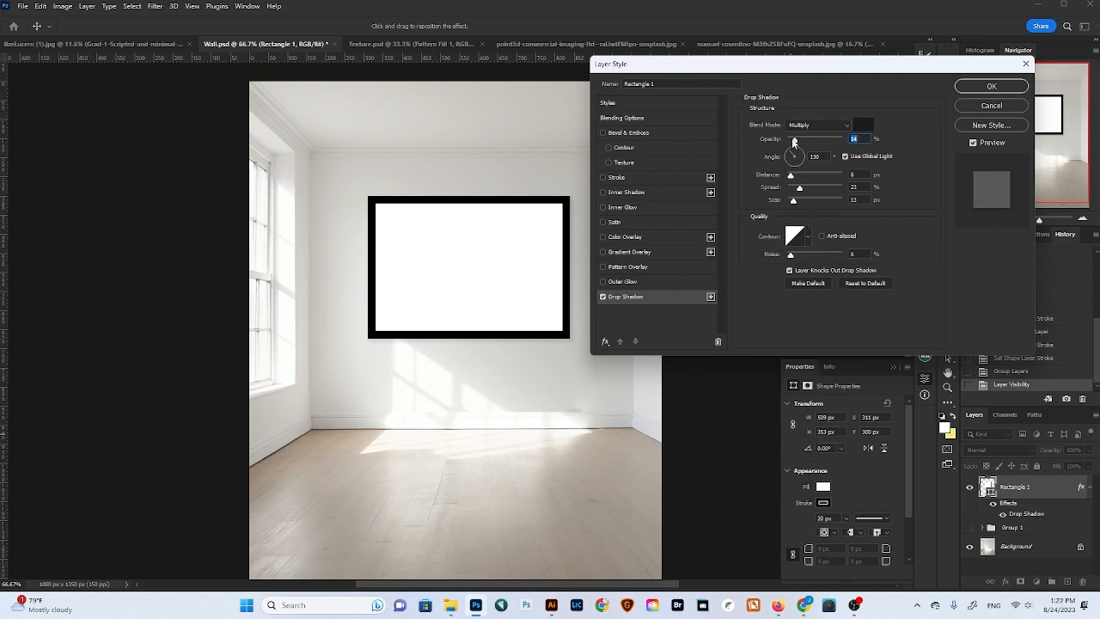
pyautogui.moveTo(794, 143); pyautogui.dragTo(833, 143)
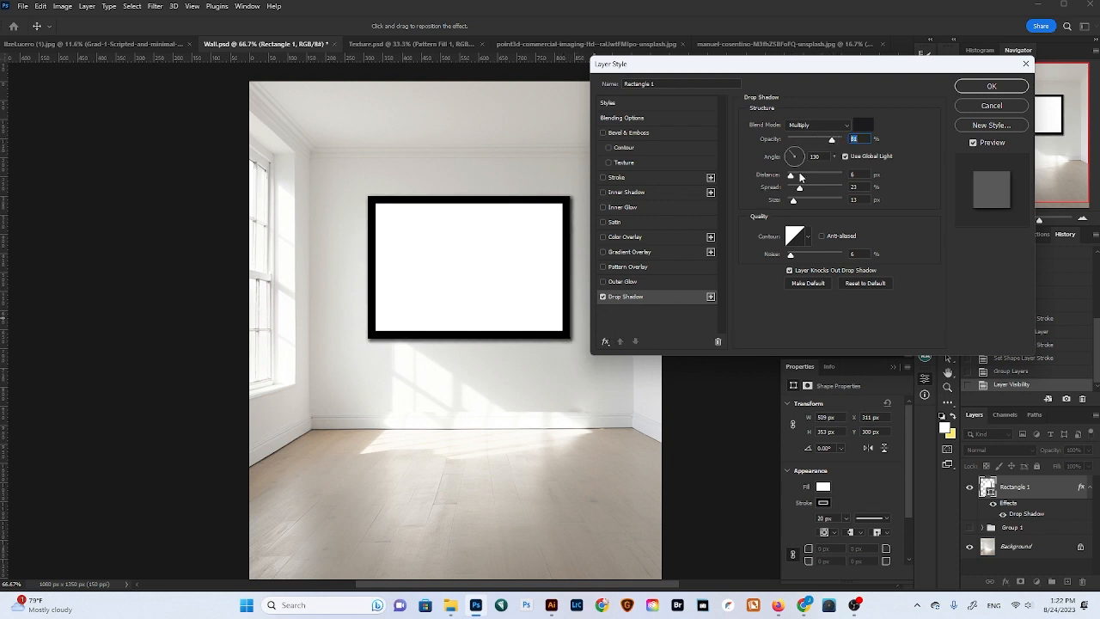
pyautogui.moveTo(802, 178)
pyautogui.mouseDown()
pyautogui.moveTo(791, 177)
pyautogui.moveTo(806, 178)
pyautogui.mouseUp()
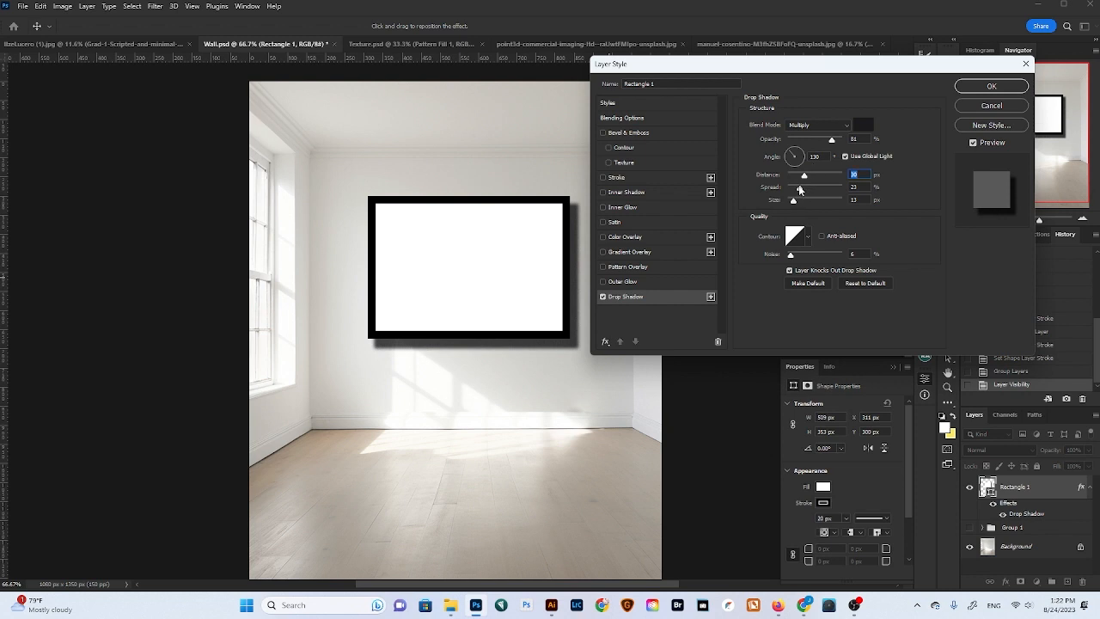
pyautogui.moveTo(799, 190); pyautogui.dragTo(803, 216)
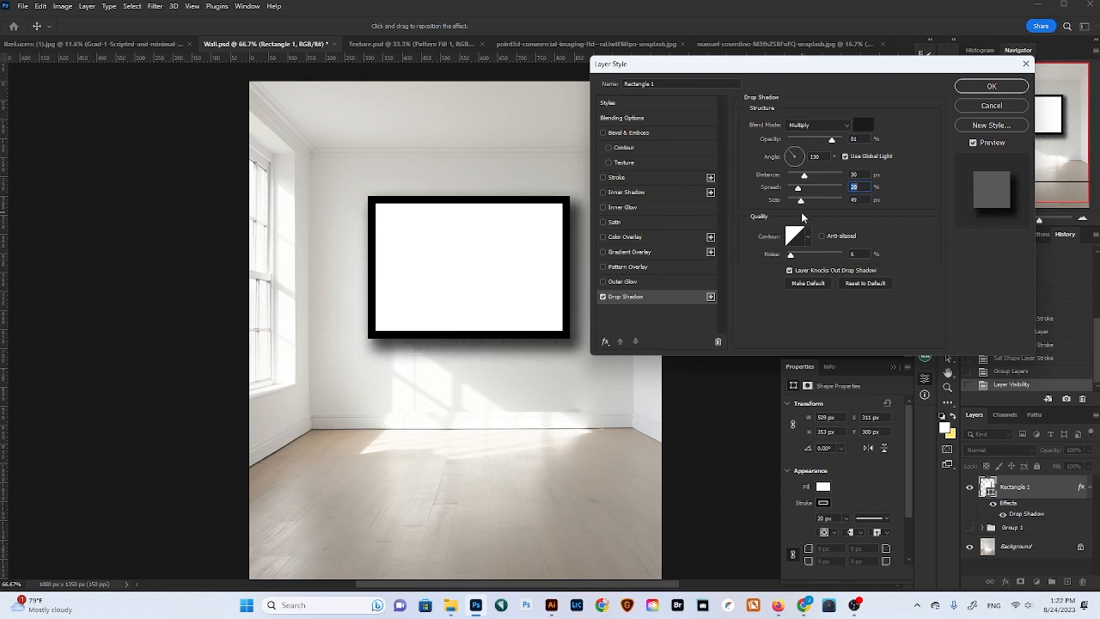
pyautogui.press('Tab')
pyautogui.moveTo(831, 142); pyautogui.dragTo(804, 146)
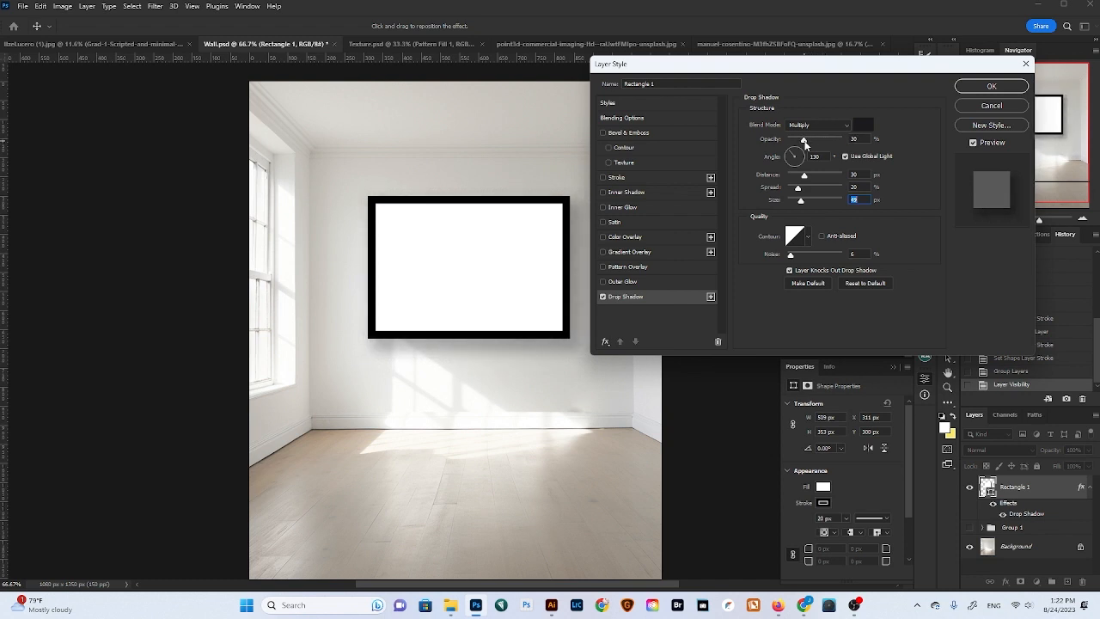
pyautogui.click(984, 87)
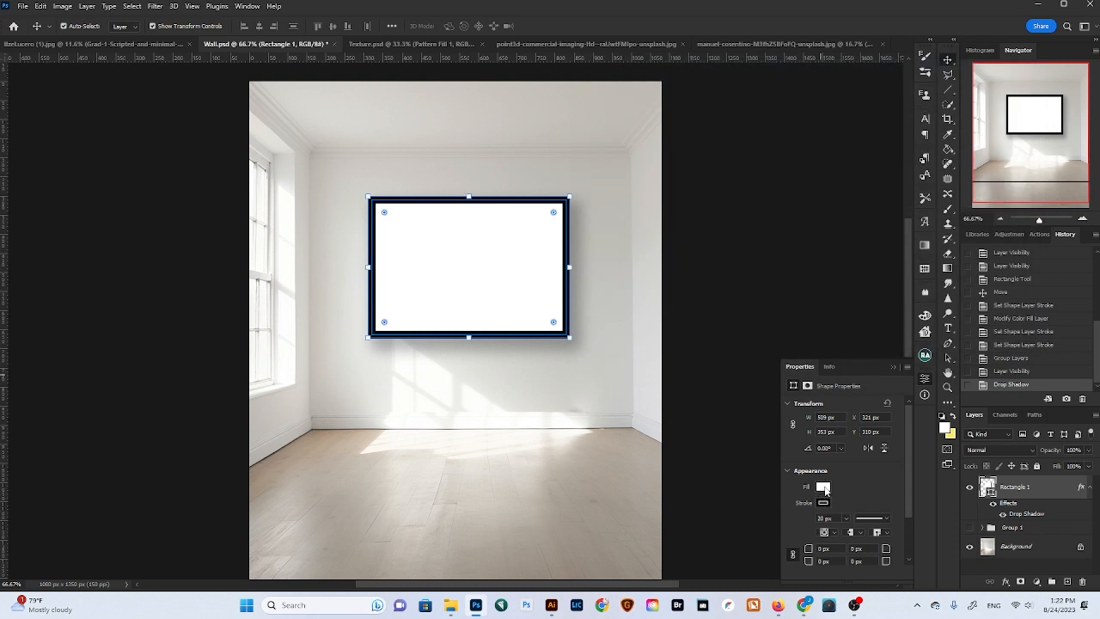
# Remove the fill from Rectangle 1 so only the frame border remains, and lock its layer
pyautogui.click(825, 488)
pyautogui.click(794, 401)
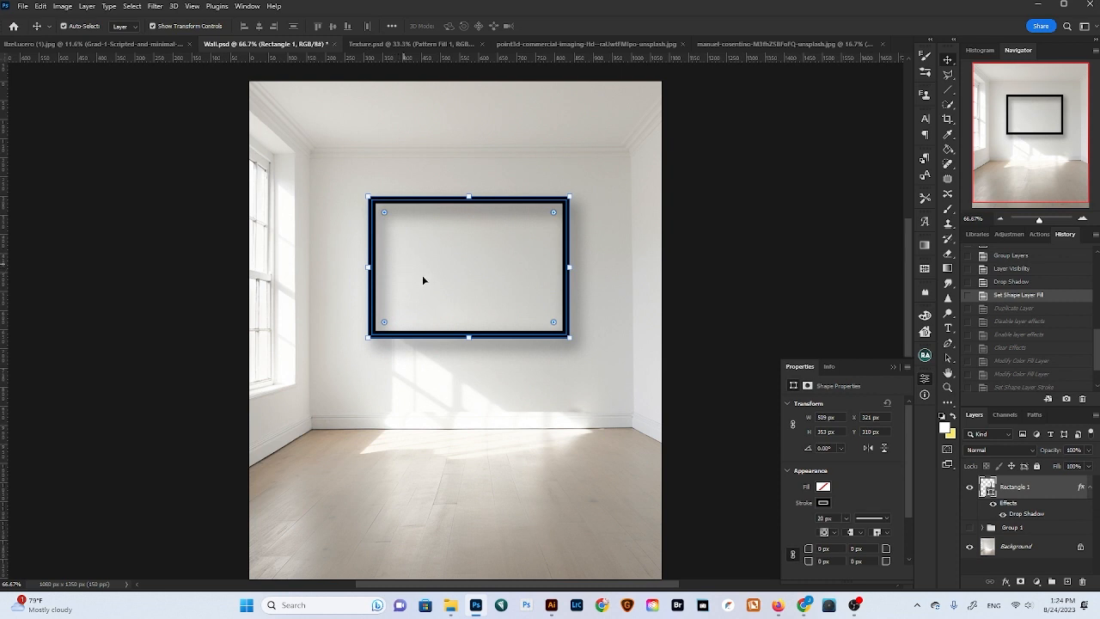
pyautogui.press('u')
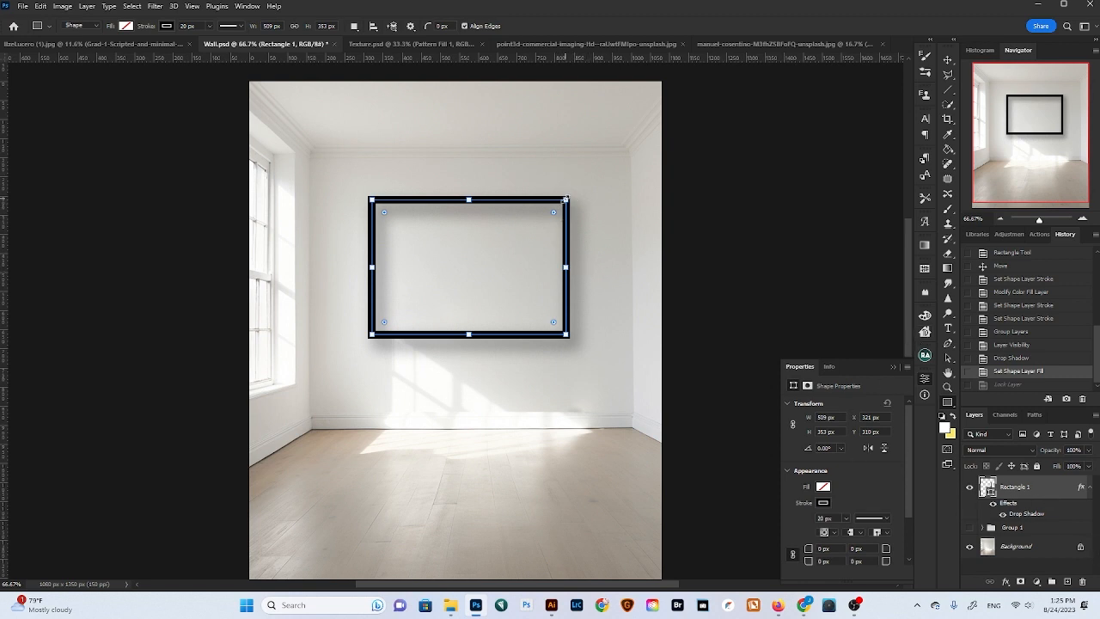
pyautogui.click(1037, 467)
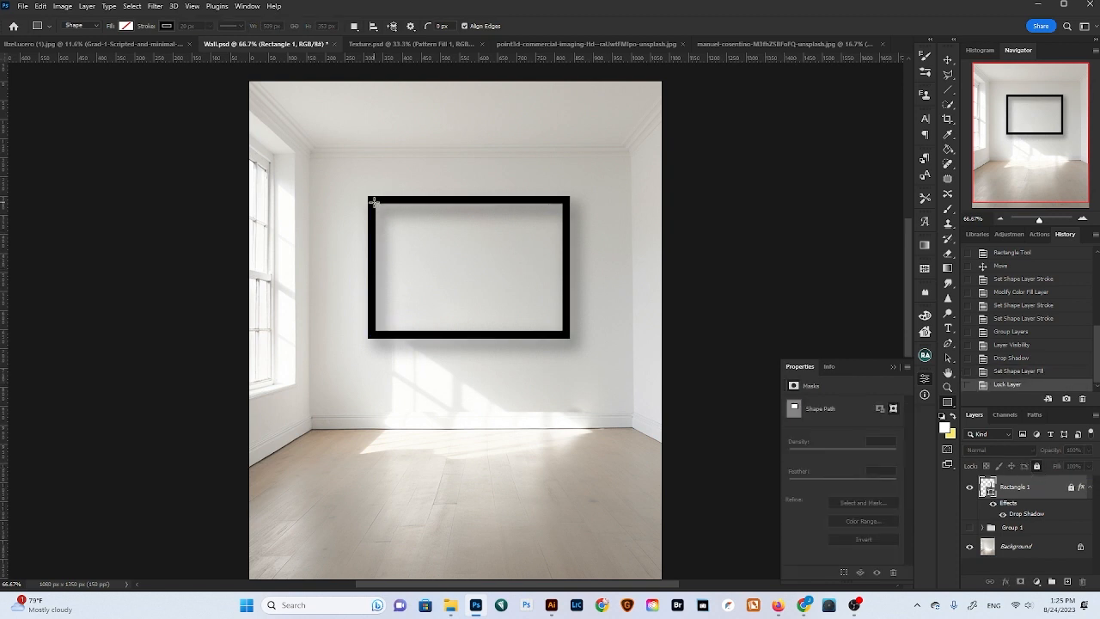
# Draw a second rectangle about 492 × 338 px inside the black frame and remove its stroke
pyautogui.moveTo(375, 202); pyautogui.dragTo(563, 329)
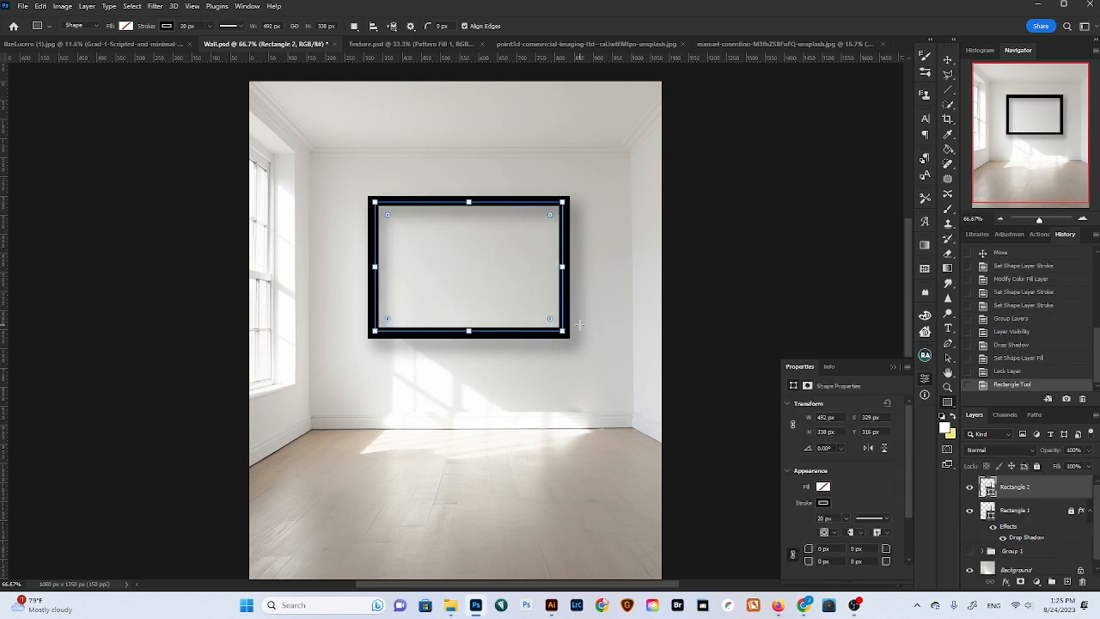
pyautogui.click(821, 503)
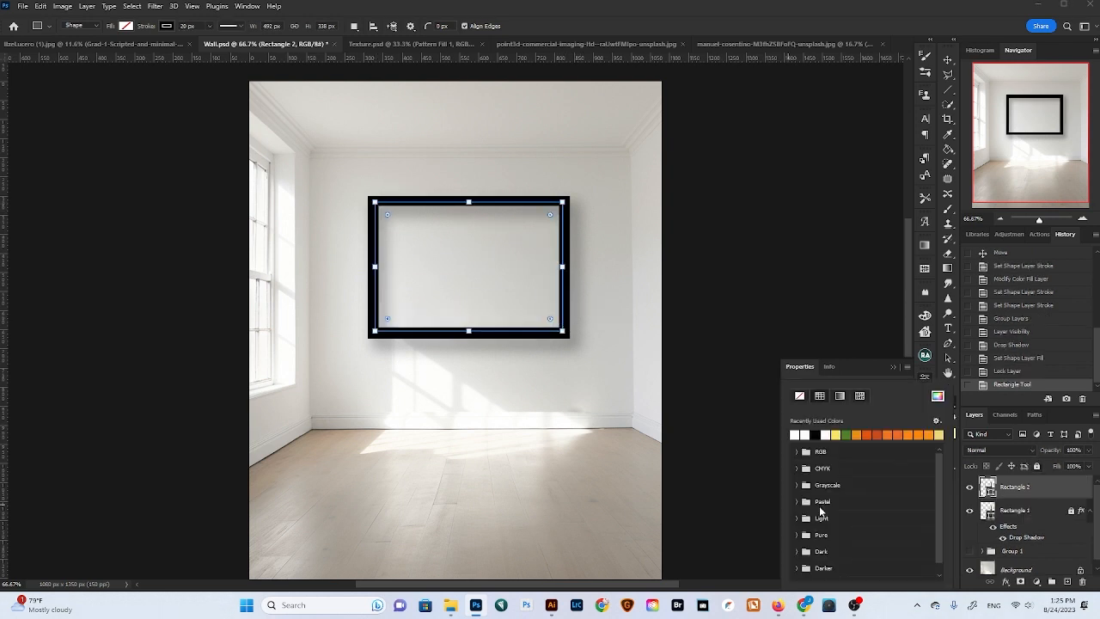
pyautogui.click(801, 434)
pyautogui.click(799, 396)
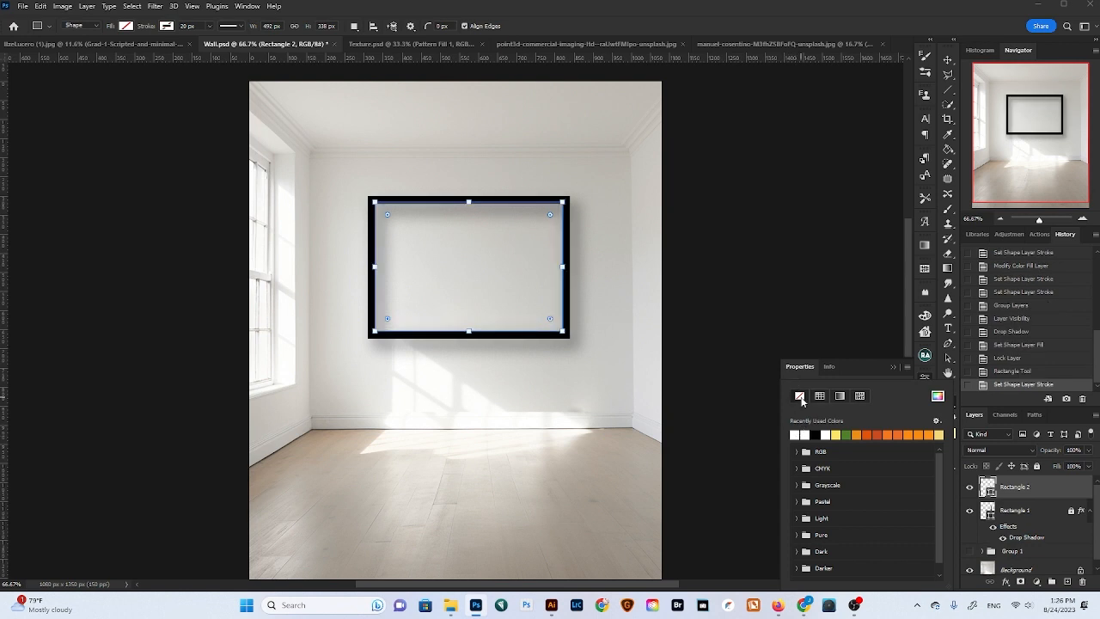
# Fill the inner rectangle with the off-white colour fbfafa
pyautogui.click(825, 368)
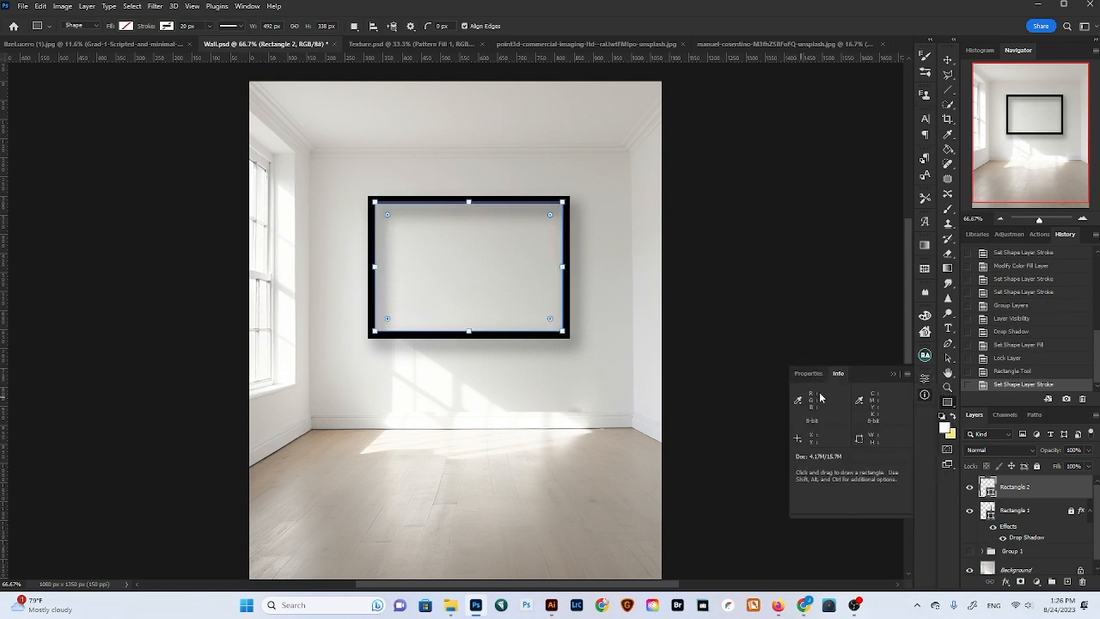
pyautogui.click(804, 367)
pyautogui.click(819, 493)
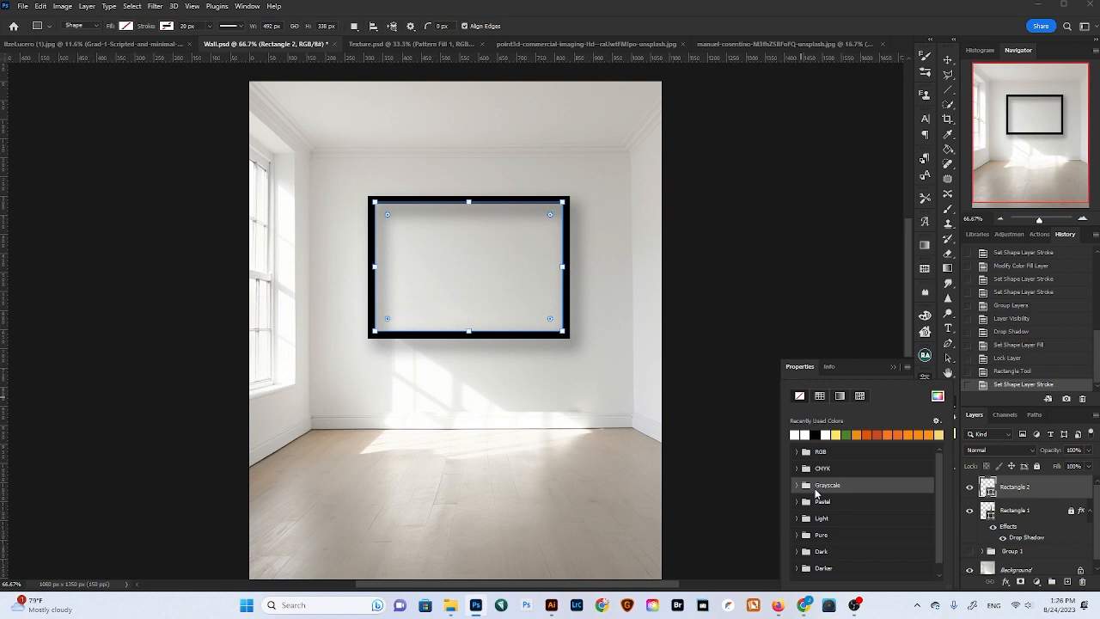
pyautogui.click(797, 432)
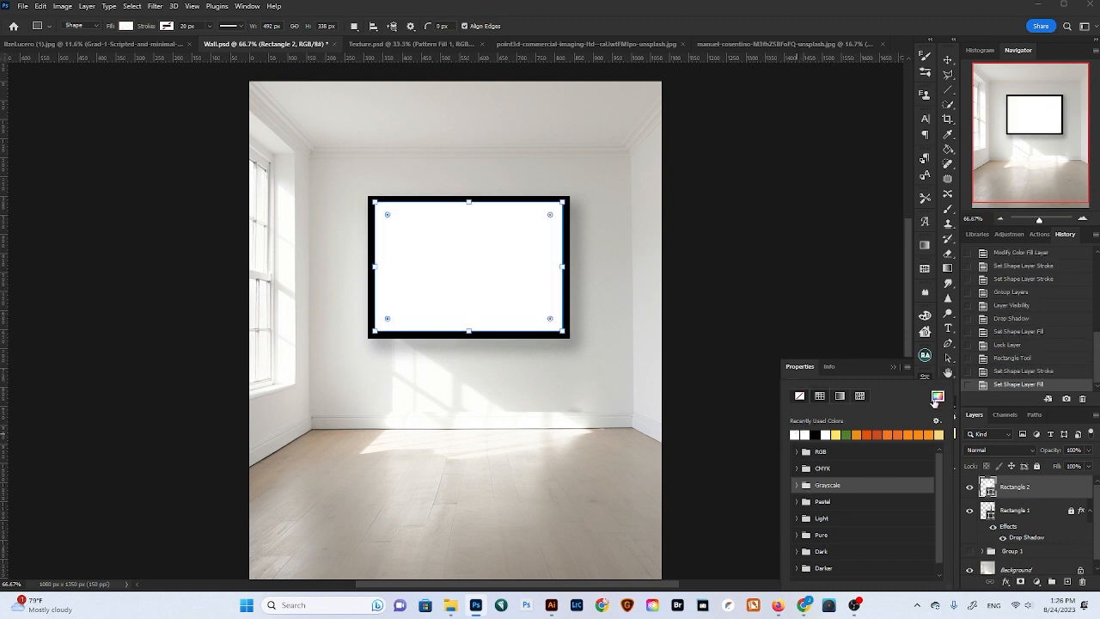
pyautogui.click(933, 397)
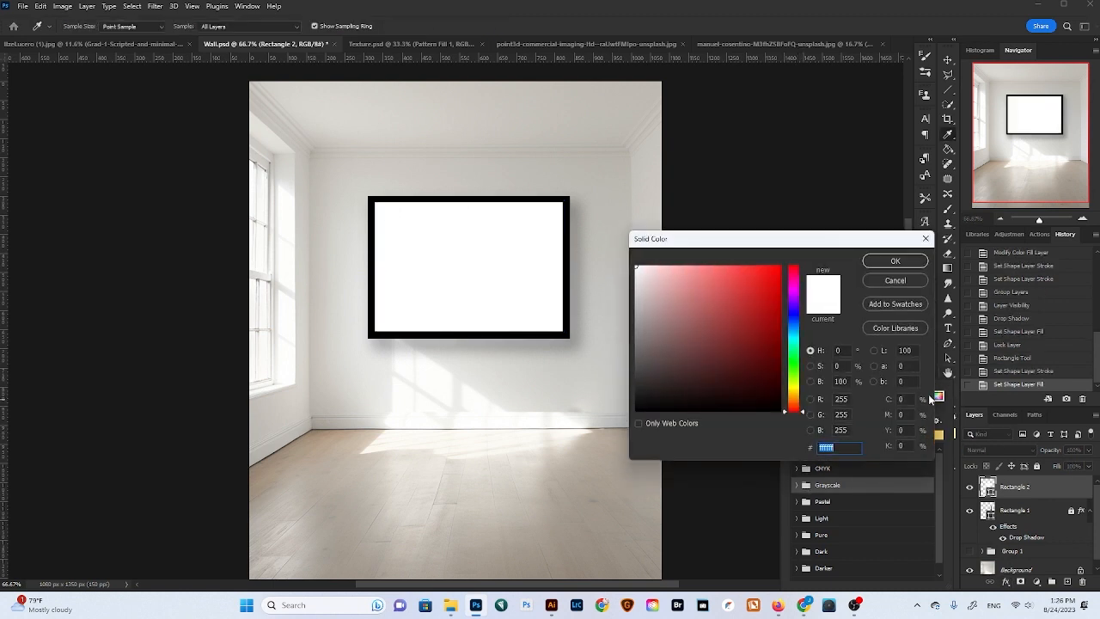
pyautogui.click(635, 268)
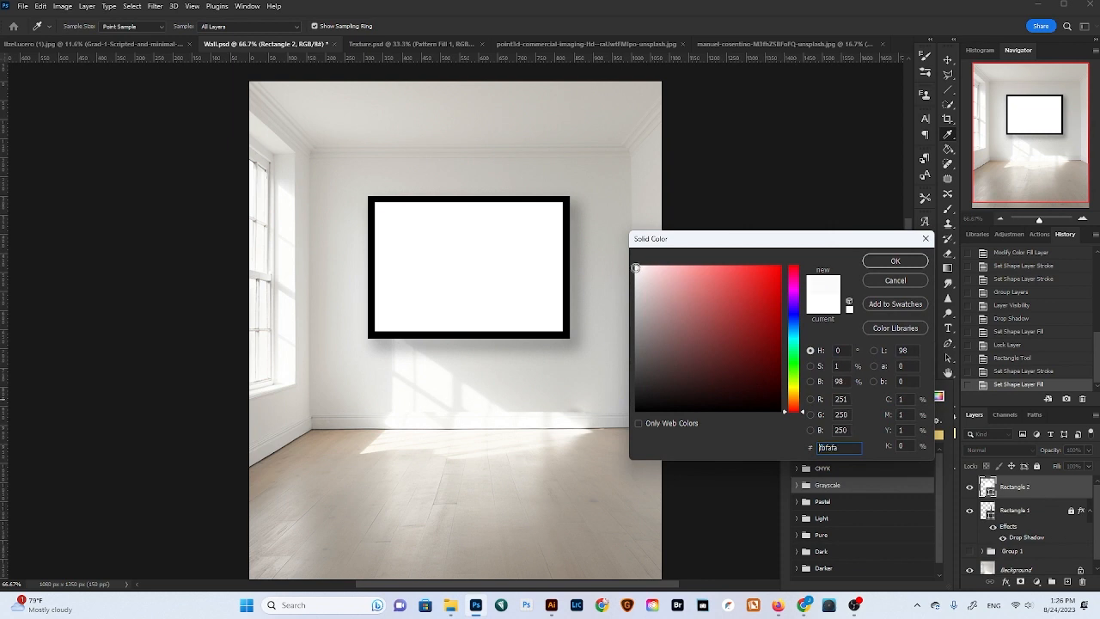
pyautogui.click(898, 260)
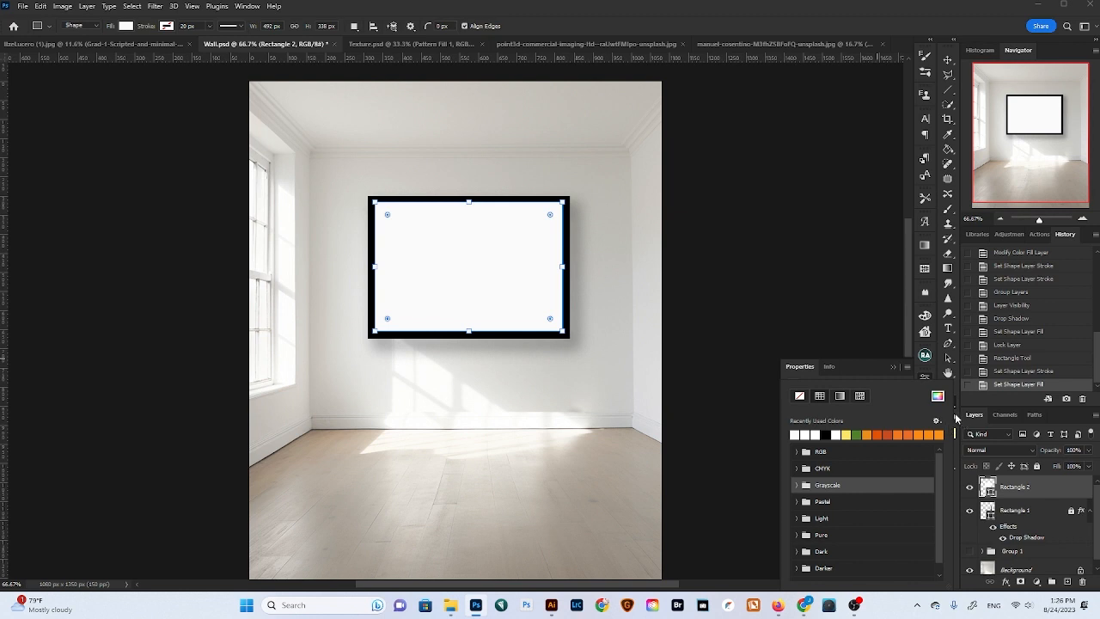
# Draw a third rectangle about 339 × 188 px, without a stroke, in the middle of the off-white mat
pyautogui.click(868, 366)
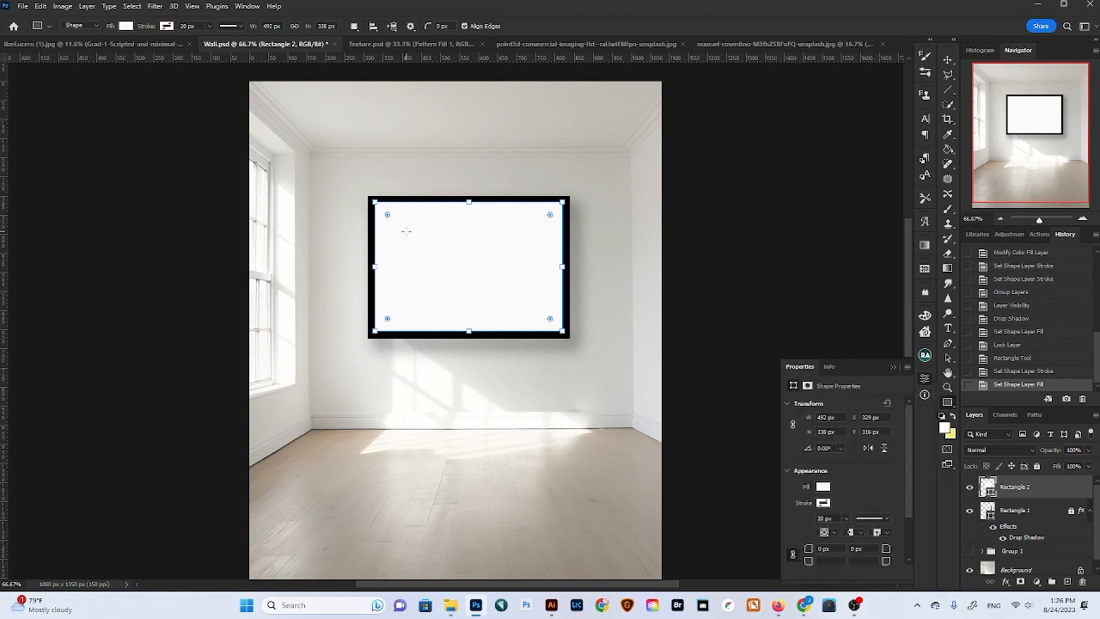
pyautogui.moveTo(406, 231); pyautogui.dragTo(535, 302)
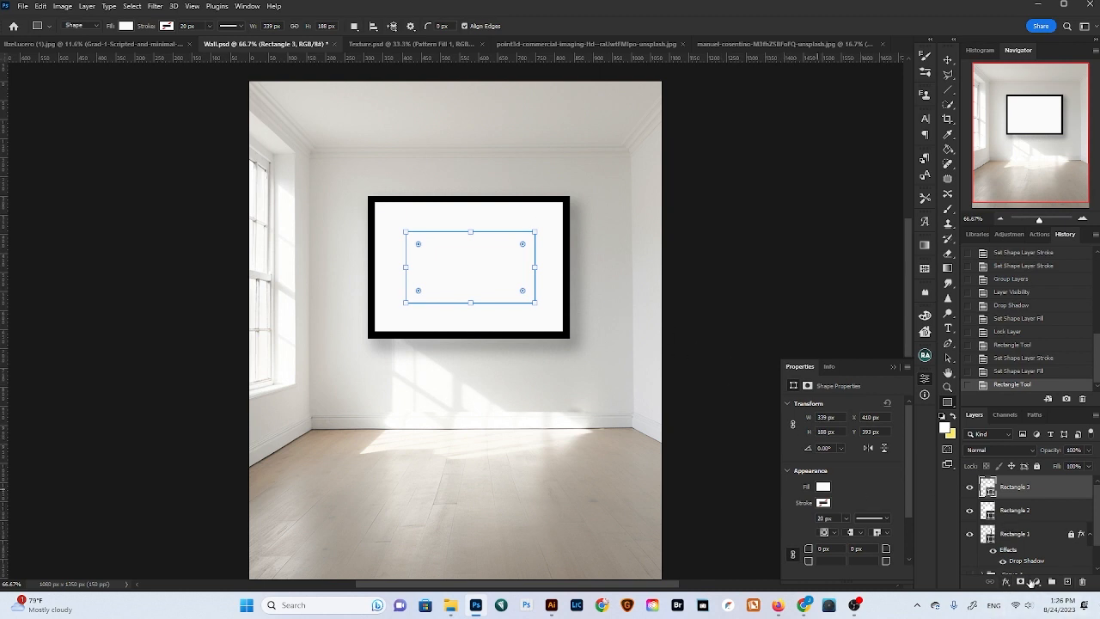
# Give Rectangle 3 a drop shadow with 13 px distance and reduced spread, and extend its top edge to a height of 197 px
pyautogui.click(1006, 583)
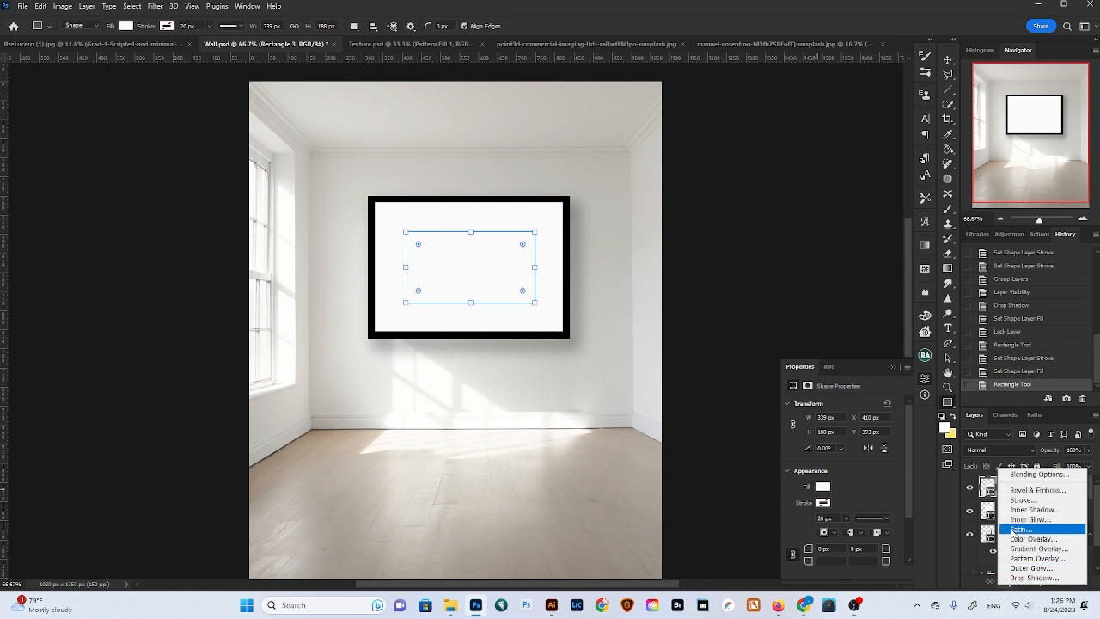
pyautogui.click(1031, 578)
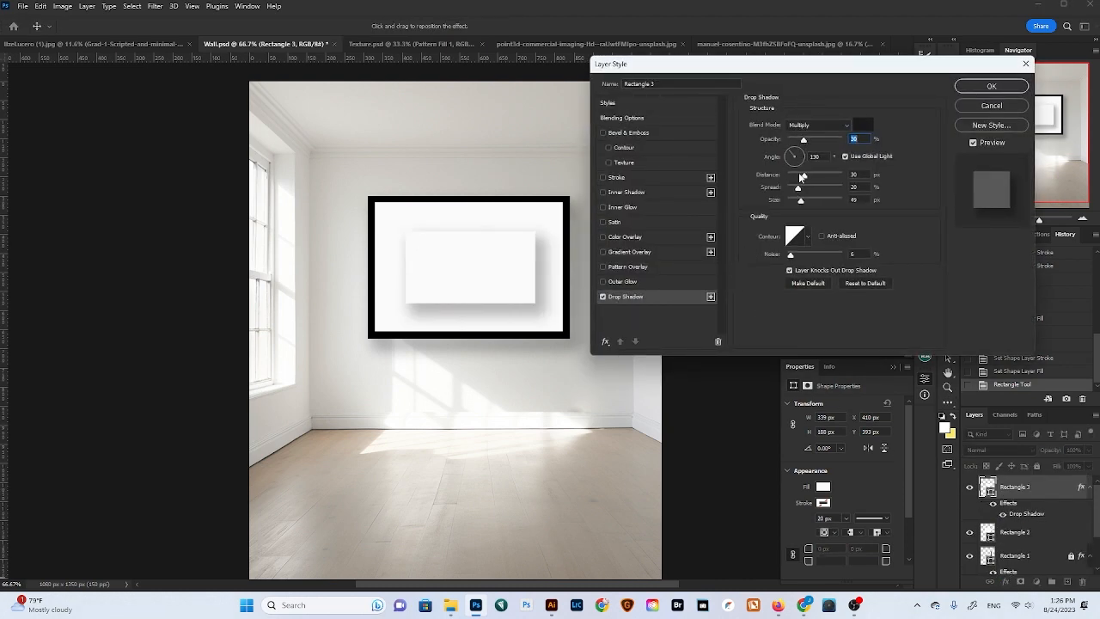
pyautogui.moveTo(804, 176); pyautogui.dragTo(794, 176)
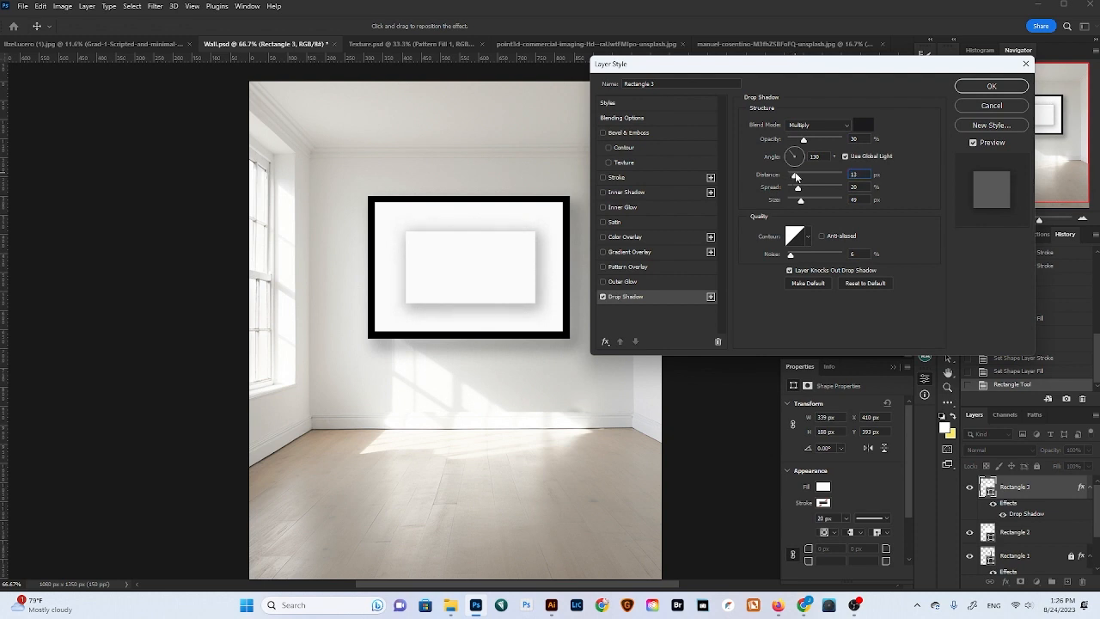
pyautogui.moveTo(793, 176); pyautogui.dragTo(793, 188)
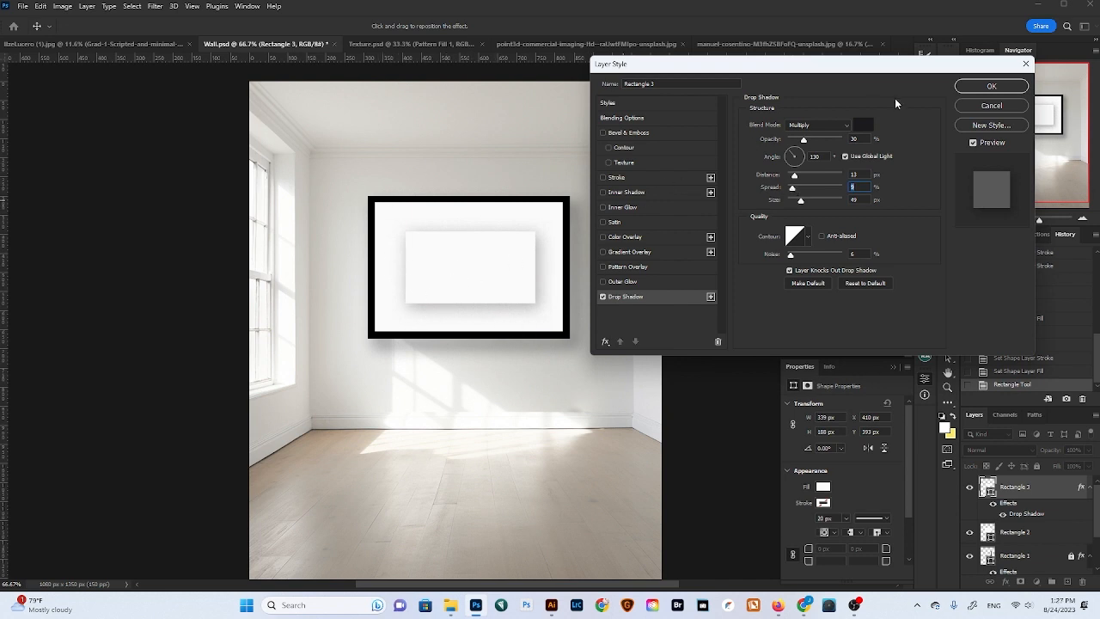
pyautogui.click(974, 93)
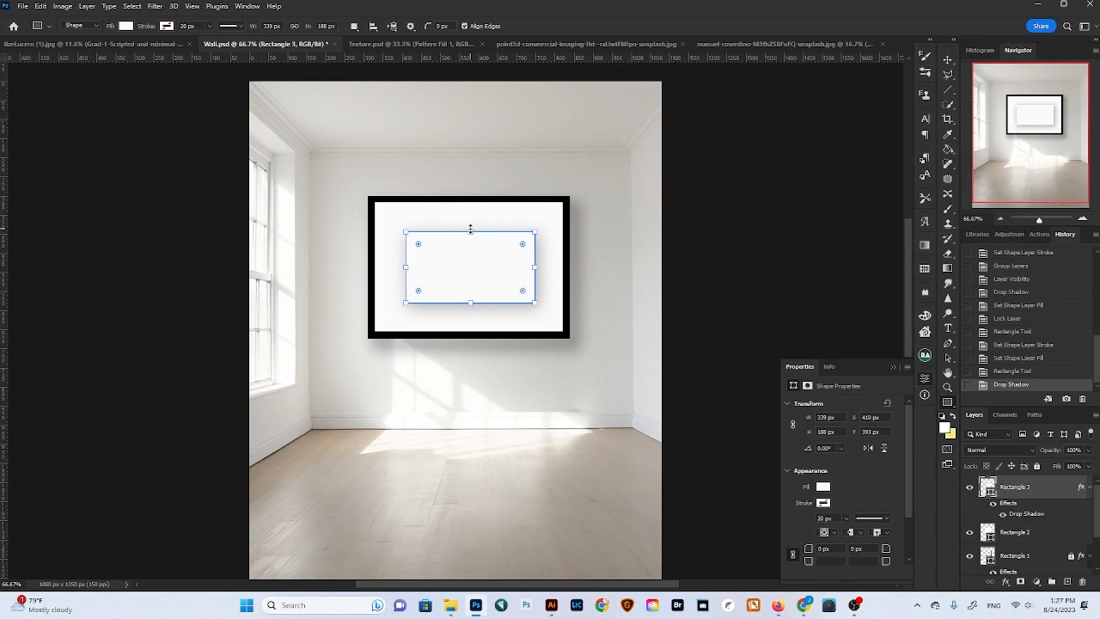
pyautogui.moveTo(471, 228); pyautogui.dragTo(471, 227)
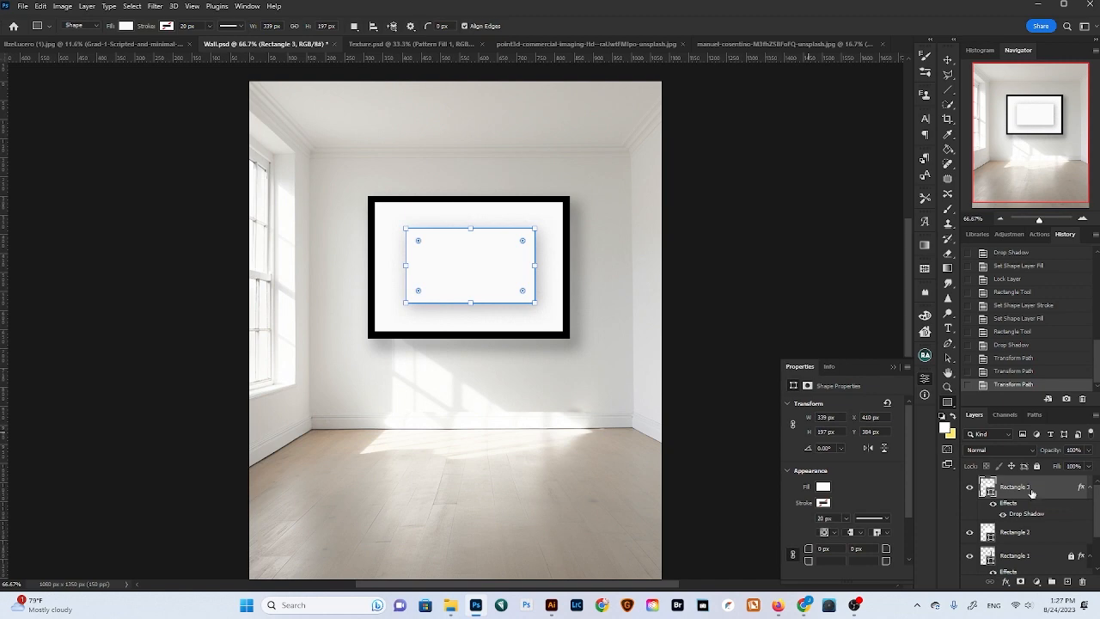
# Place the photo of receding doorways as an embedded image, scale it to 7.22% over the frame, and clip it to Rectangle 3
pyautogui.click(23, 7)
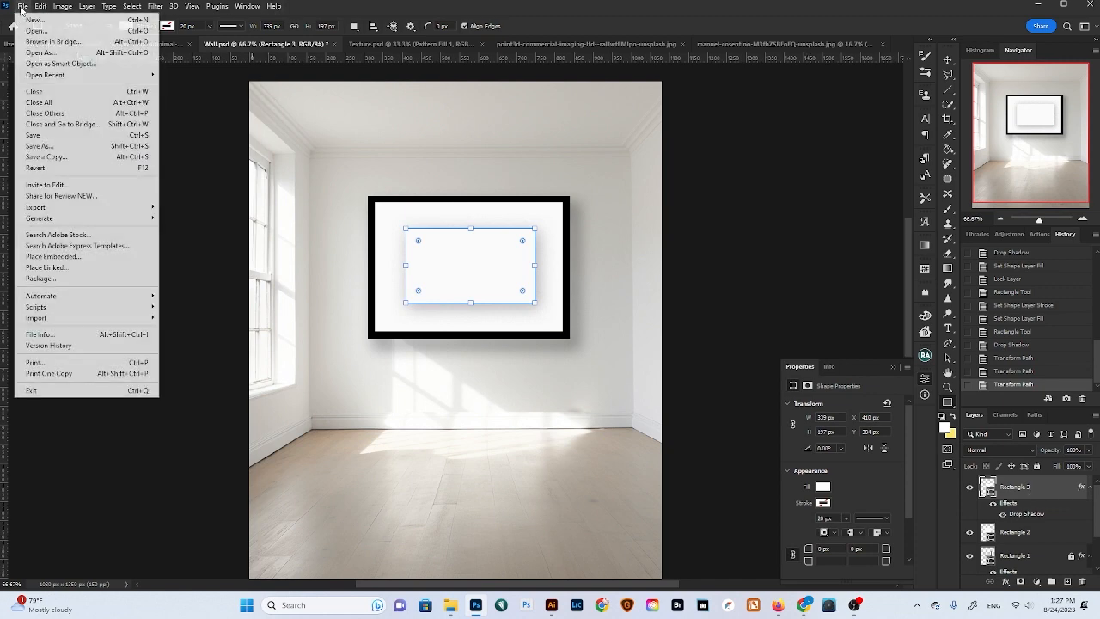
pyautogui.click(91, 258)
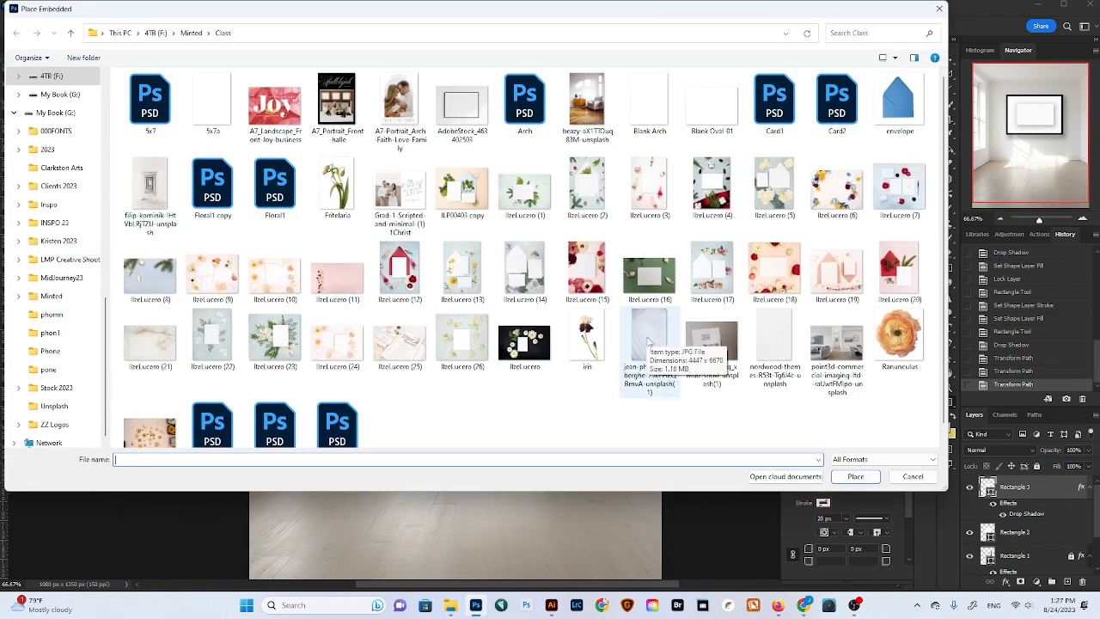
pyautogui.doubleClick(153, 172)
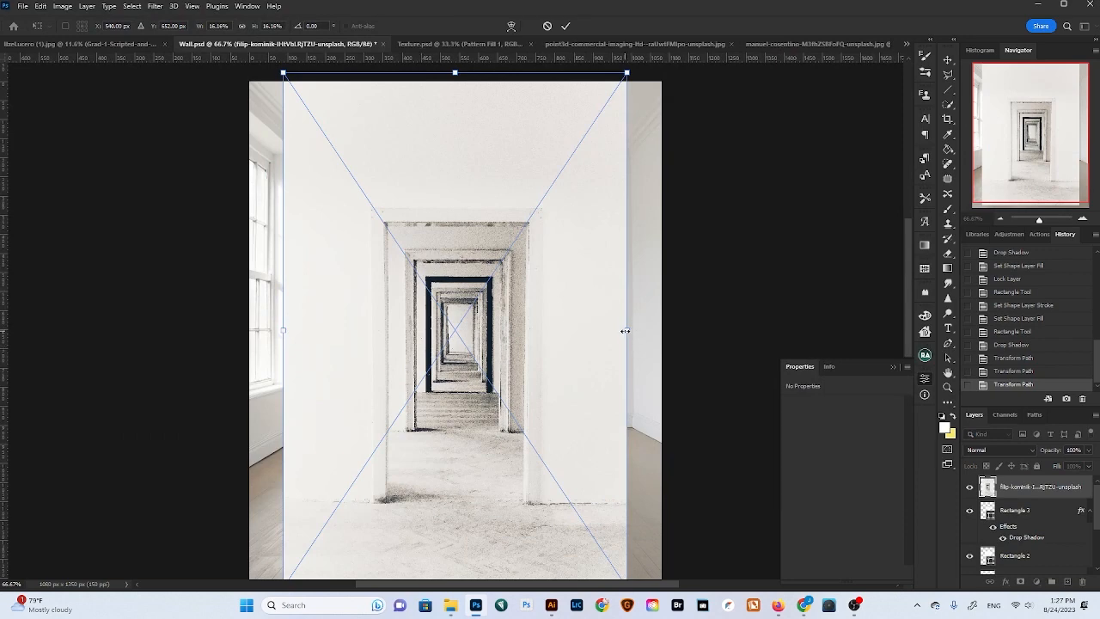
pyautogui.moveTo(448, 359); pyautogui.dragTo(481, 288)
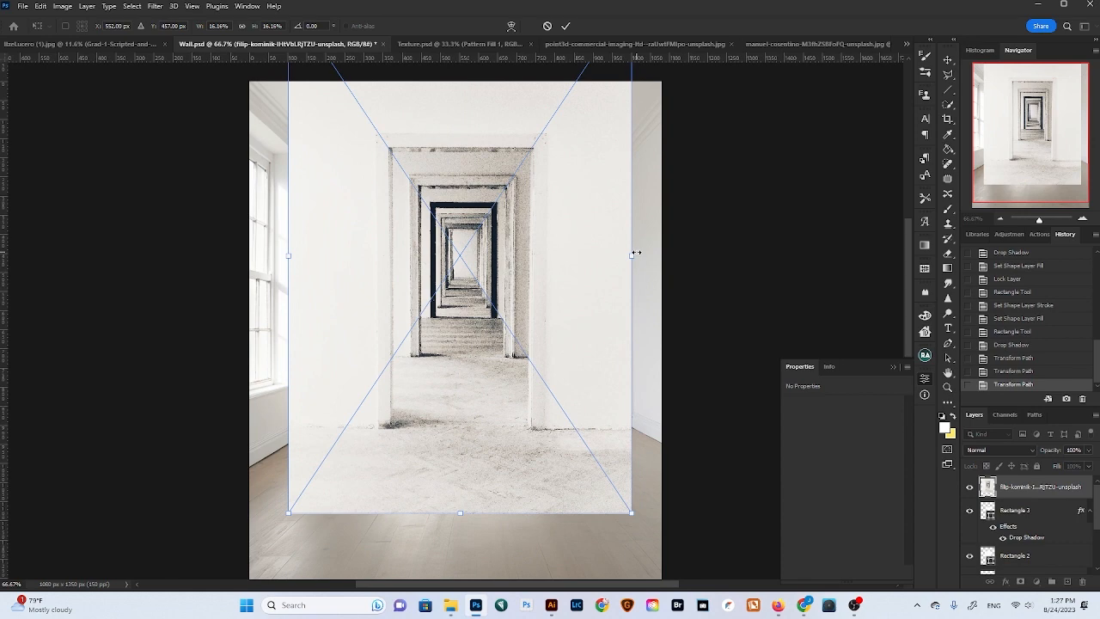
pyautogui.moveTo(634, 254); pyautogui.dragTo(445, 303)
pyautogui.moveTo(361, 289); pyautogui.dragTo(464, 293)
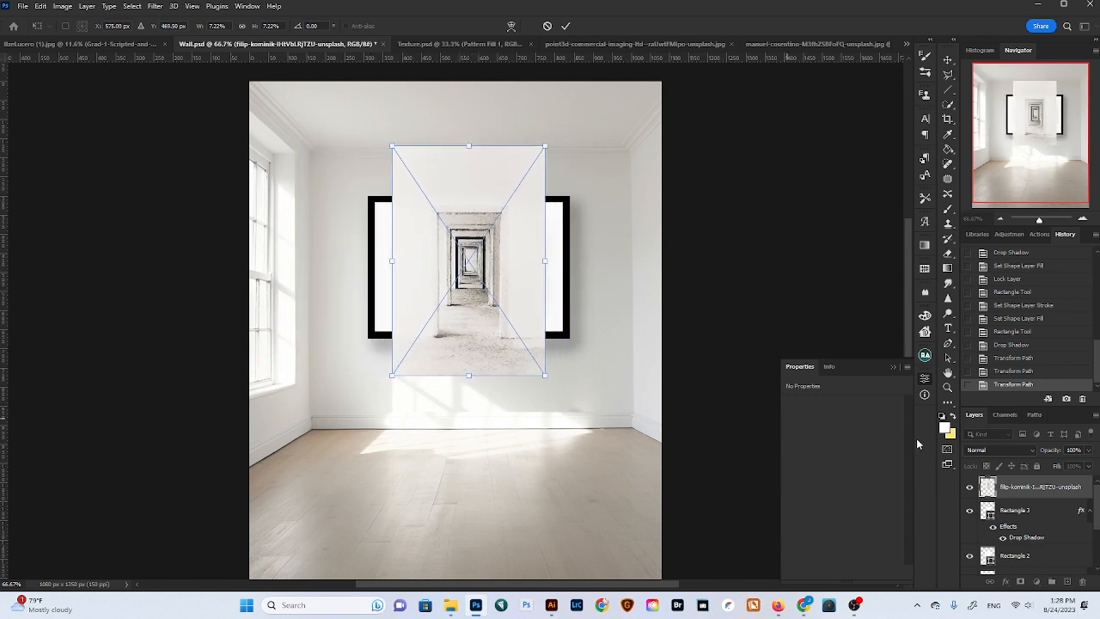
pyautogui.press('Return')
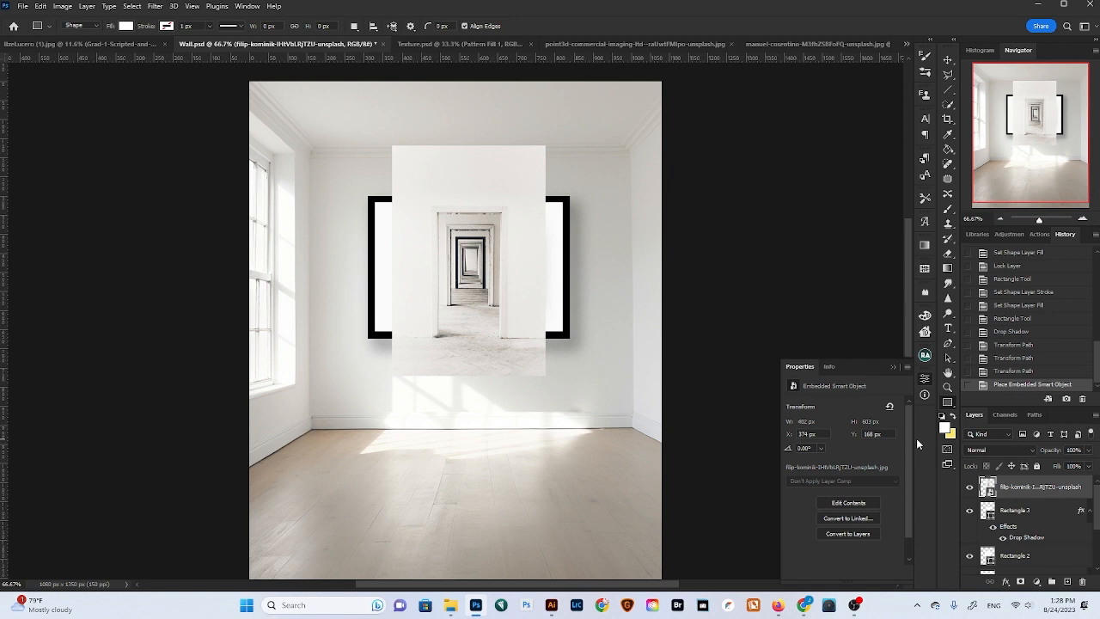
pyautogui.rightClick(1009, 490)
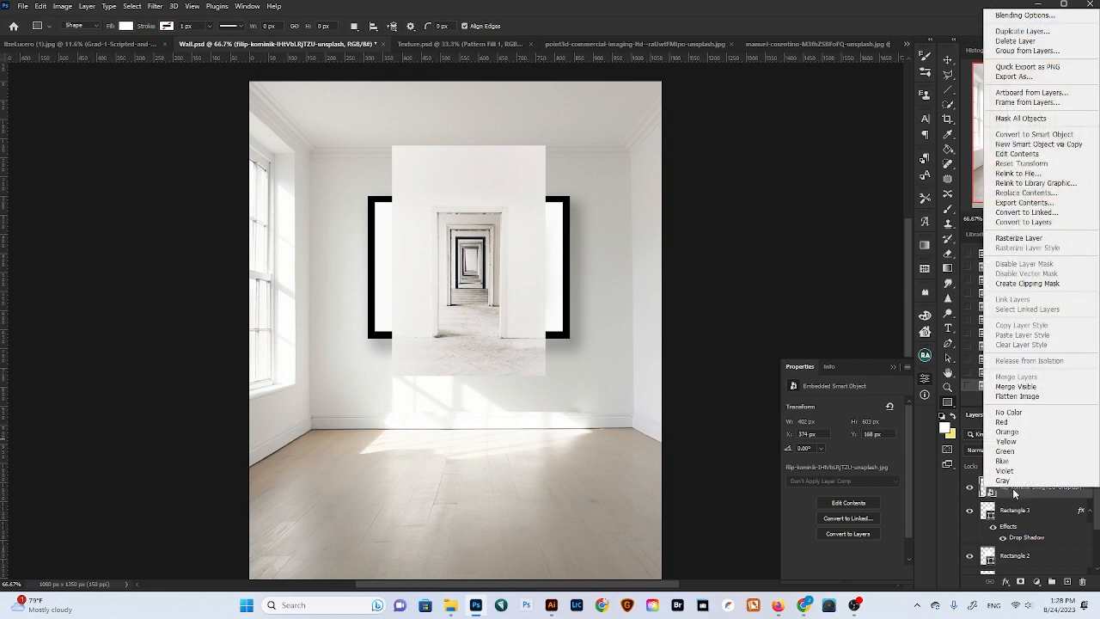
pyautogui.click(1024, 284)
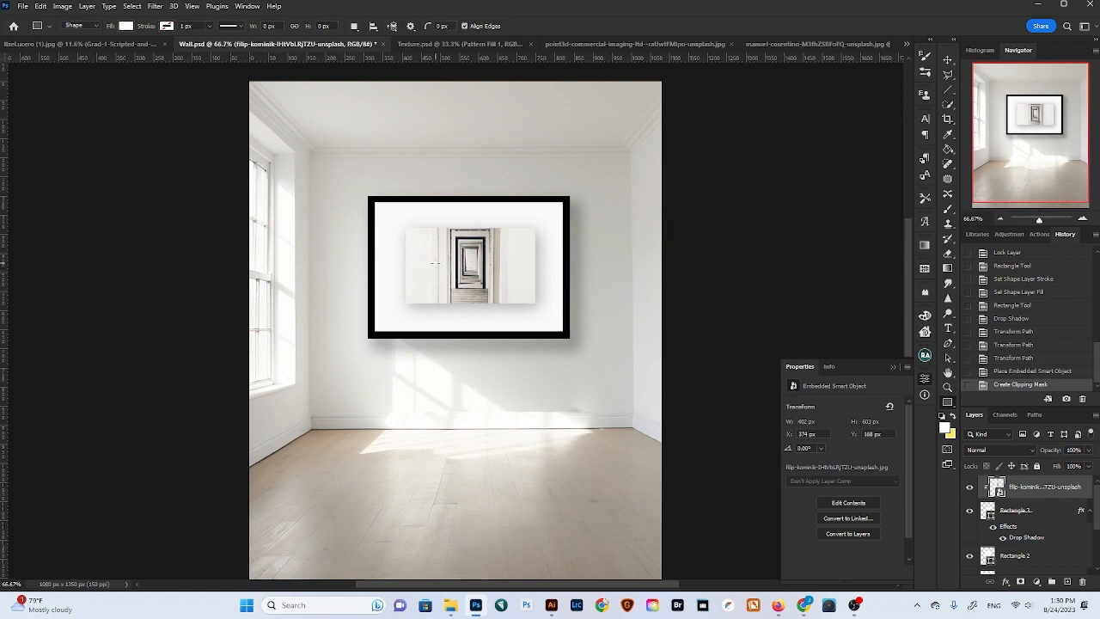
# Place the 43x59-landscapef-amd ink artwork from the Art\Edited folder as an embedded image, scaled to 41.02% over the black frame
pyautogui.click(21, 7)
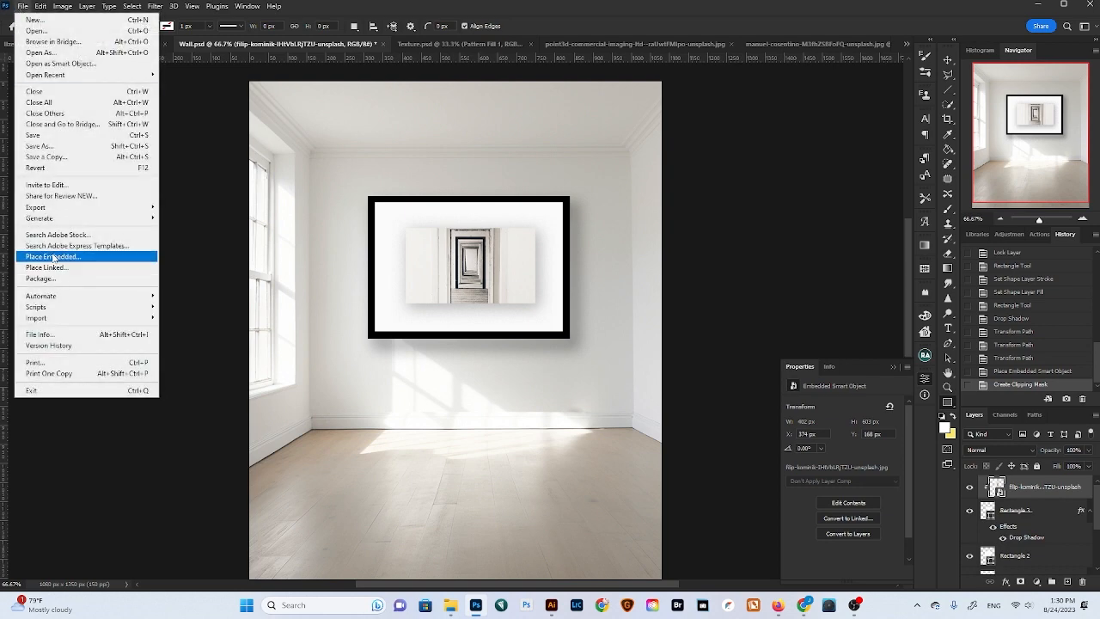
pyautogui.click(58, 257)
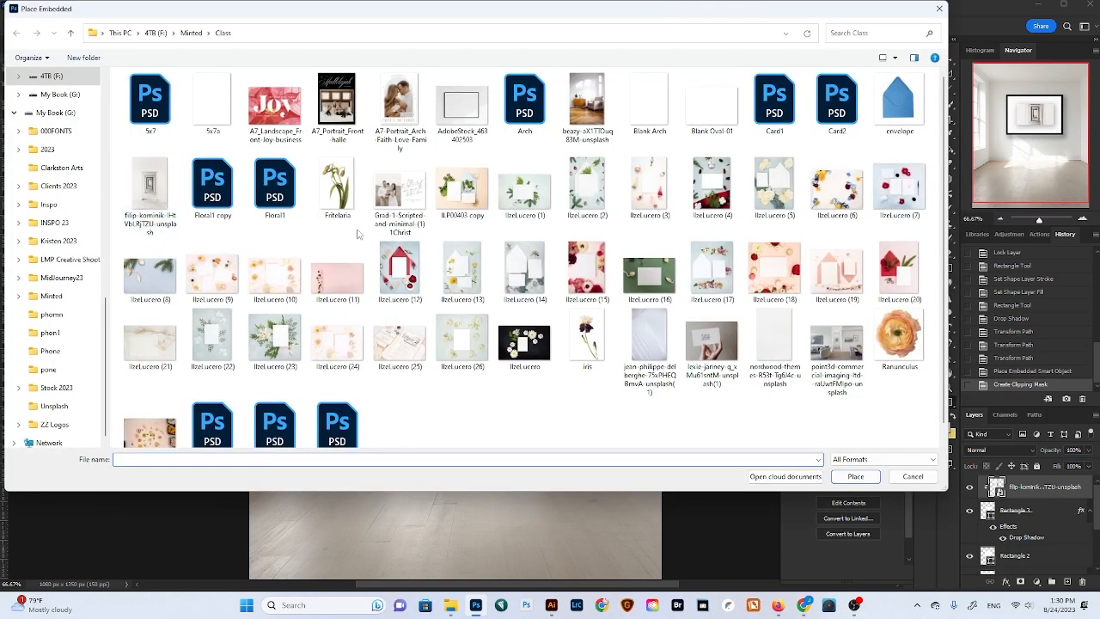
pyautogui.scroll(-1, 52, 404)
pyautogui.scroll(6, 60, 206)
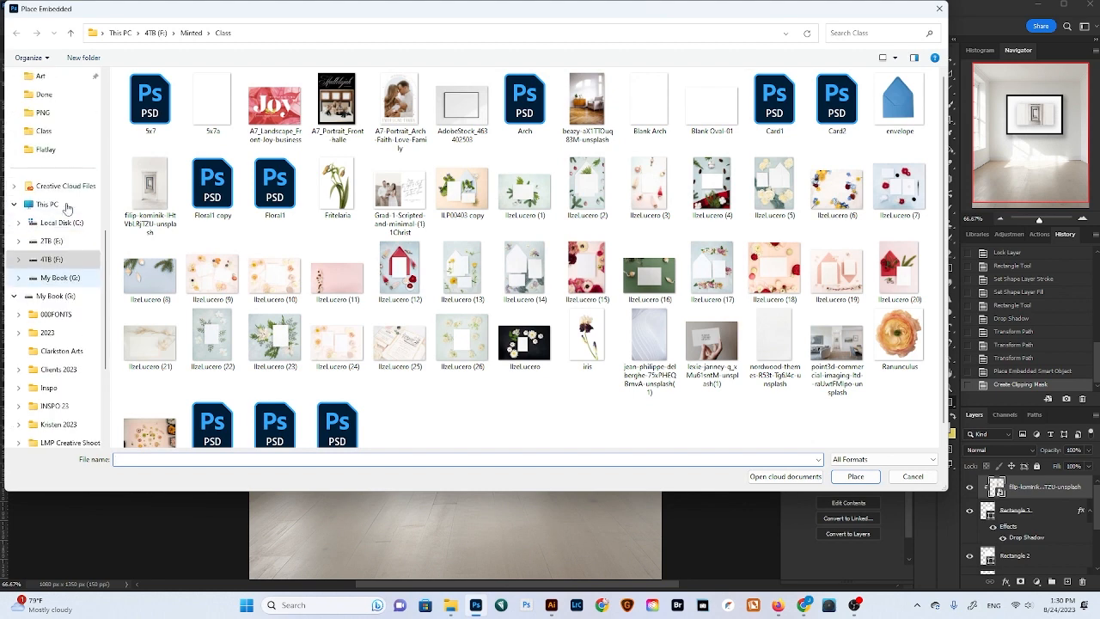
pyautogui.click(45, 188)
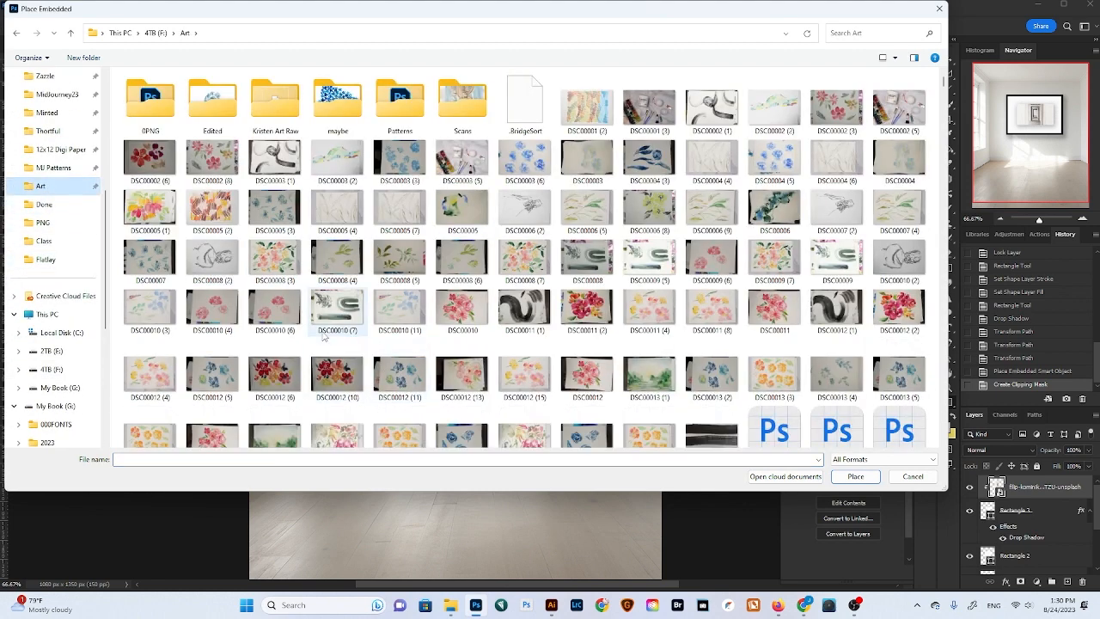
pyautogui.doubleClick(197, 115)
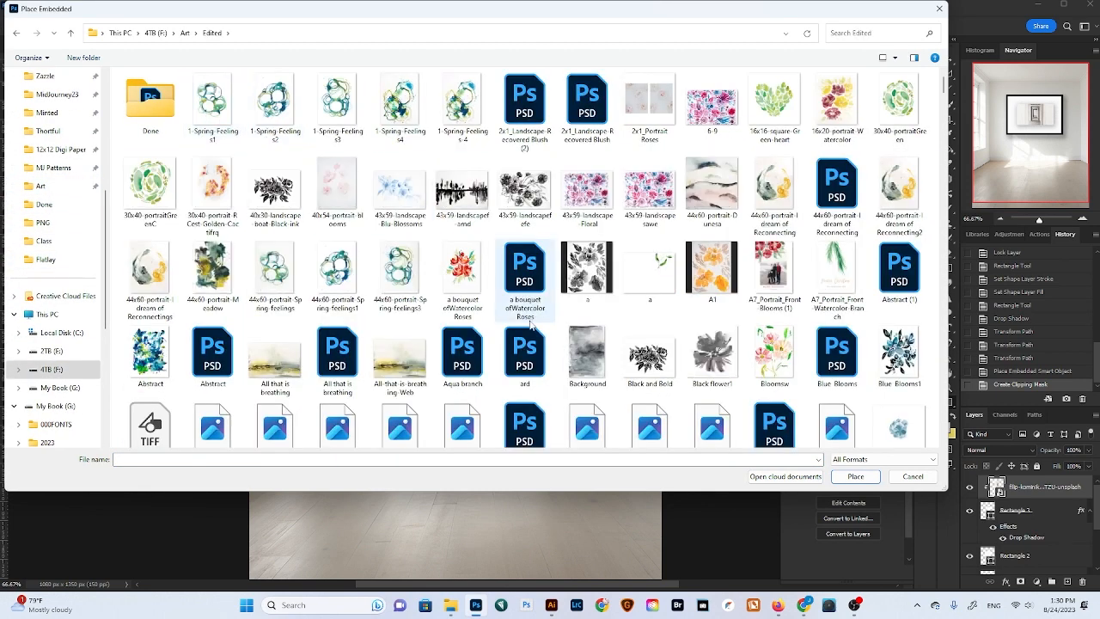
pyautogui.doubleClick(451, 199)
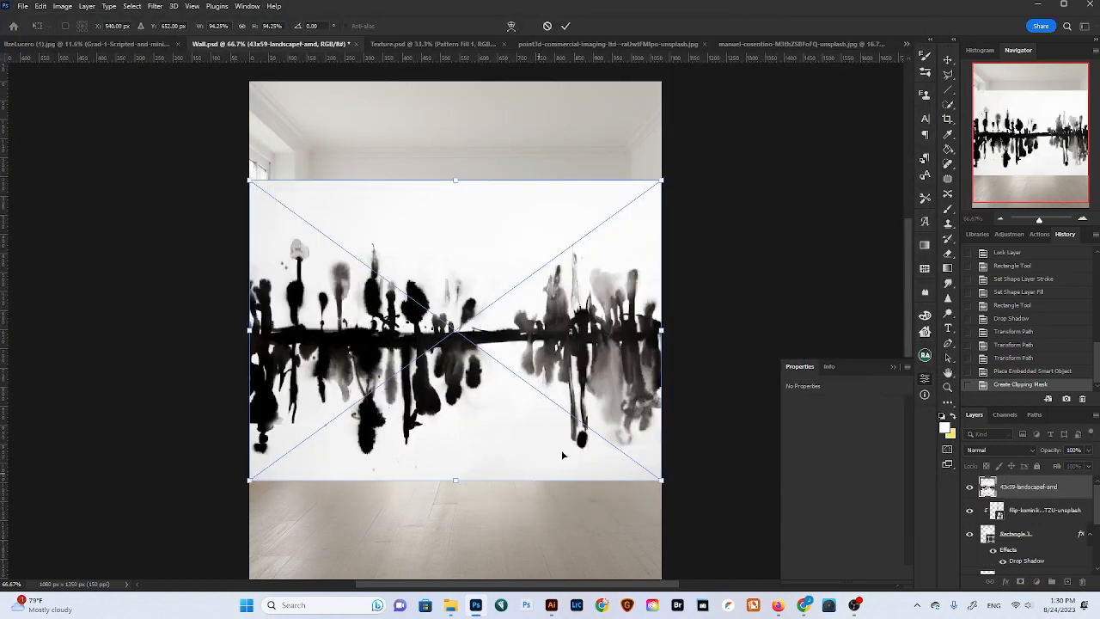
pyautogui.moveTo(661, 182); pyautogui.dragTo(428, 358)
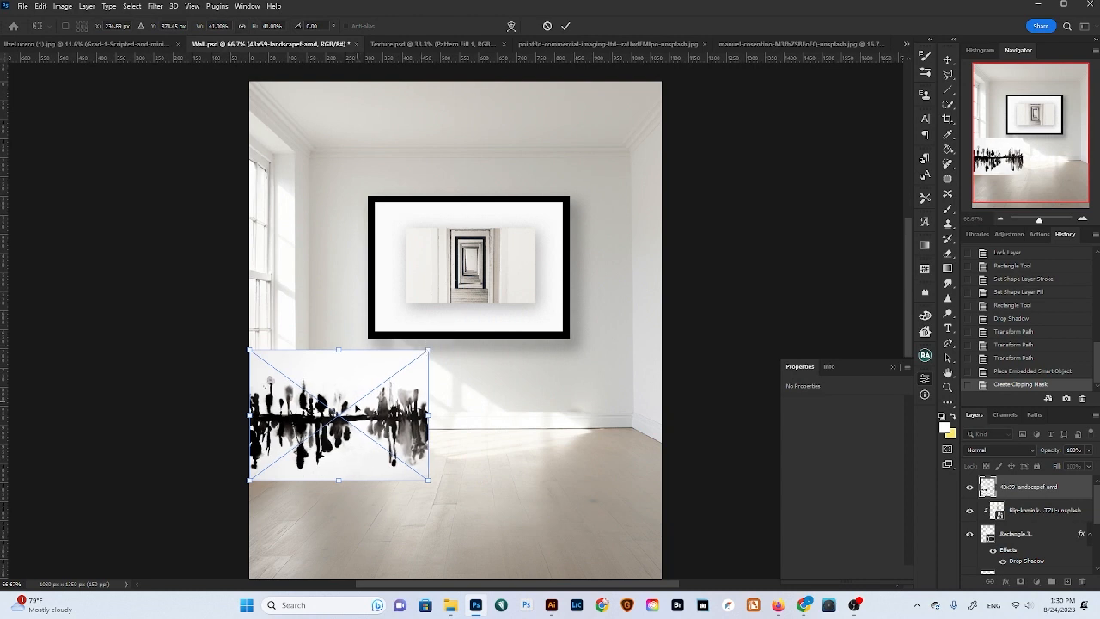
pyautogui.moveTo(356, 409); pyautogui.dragTo(479, 255)
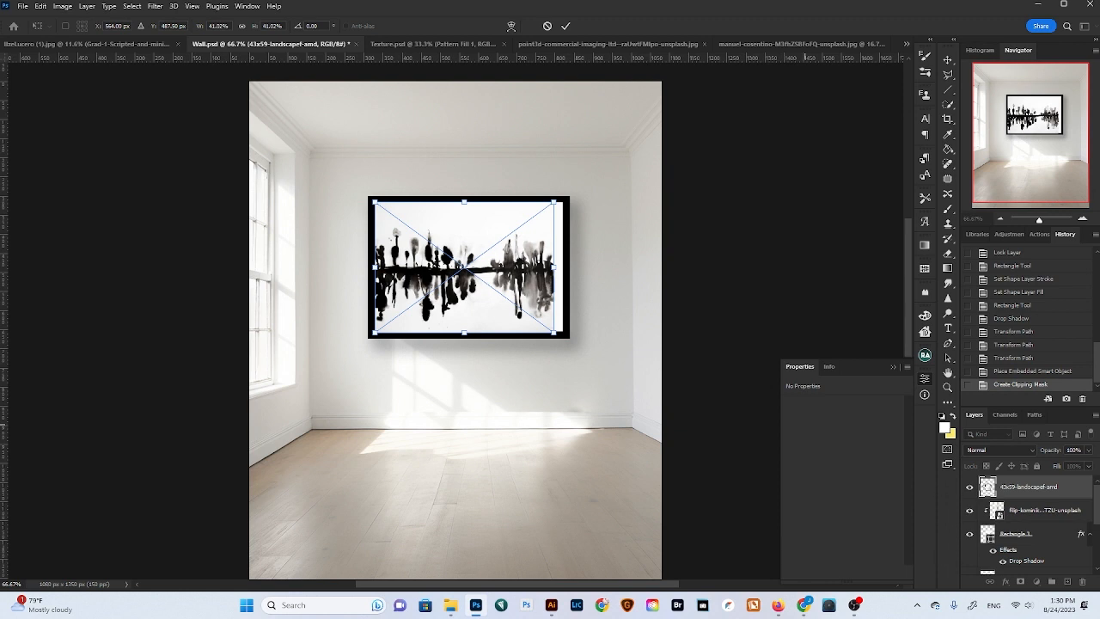
# Try clipping the ink artwork by reordering it around the doorway photo, toggle the photo's visibility, and revert to the artwork's placement
pyautogui.moveTo(987, 487); pyautogui.dragTo(998, 525)
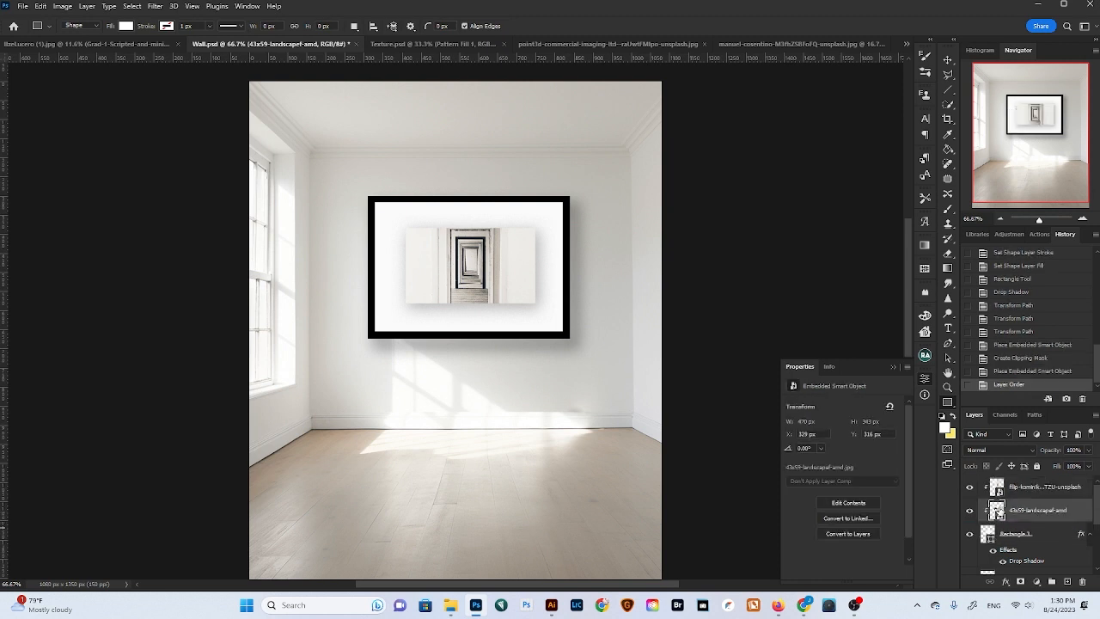
pyautogui.click(970, 488)
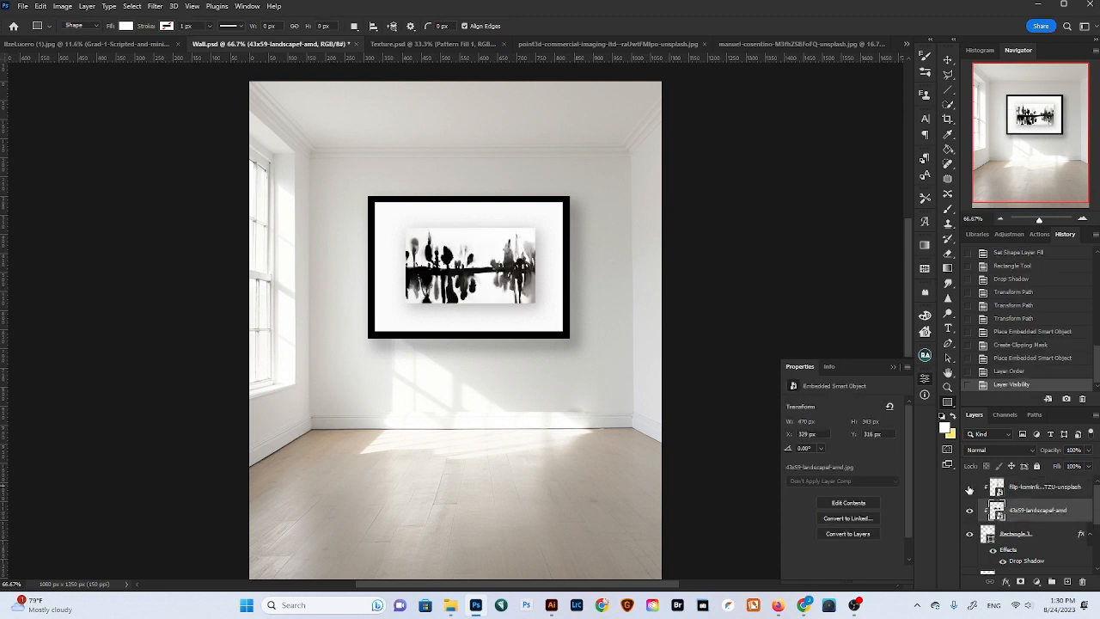
pyautogui.click(969, 487)
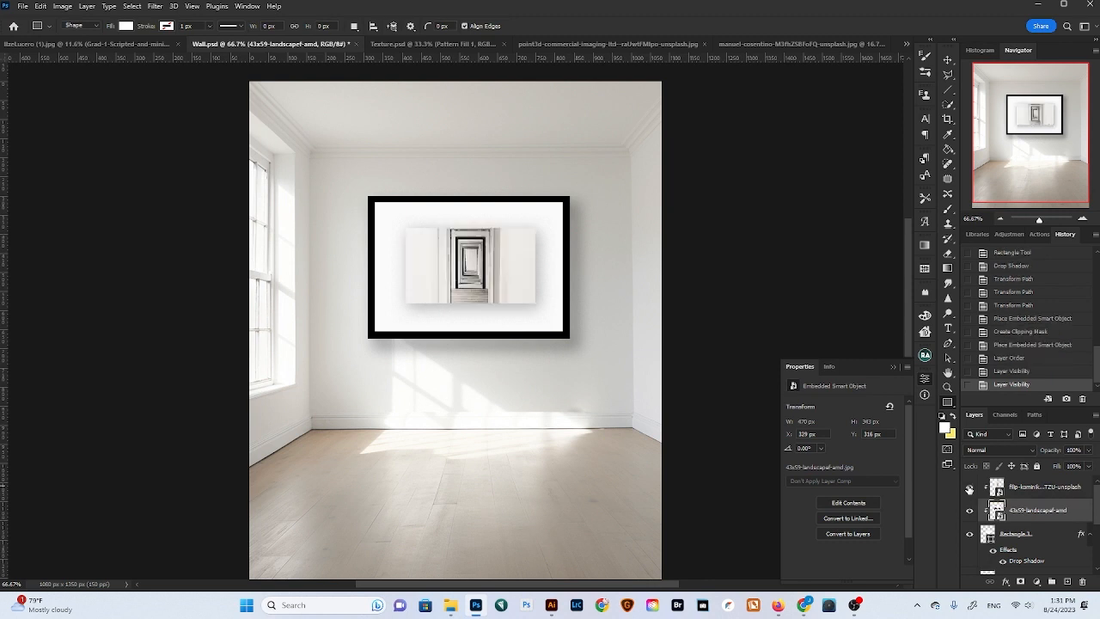
pyautogui.moveTo(1004, 514); pyautogui.dragTo(997, 487)
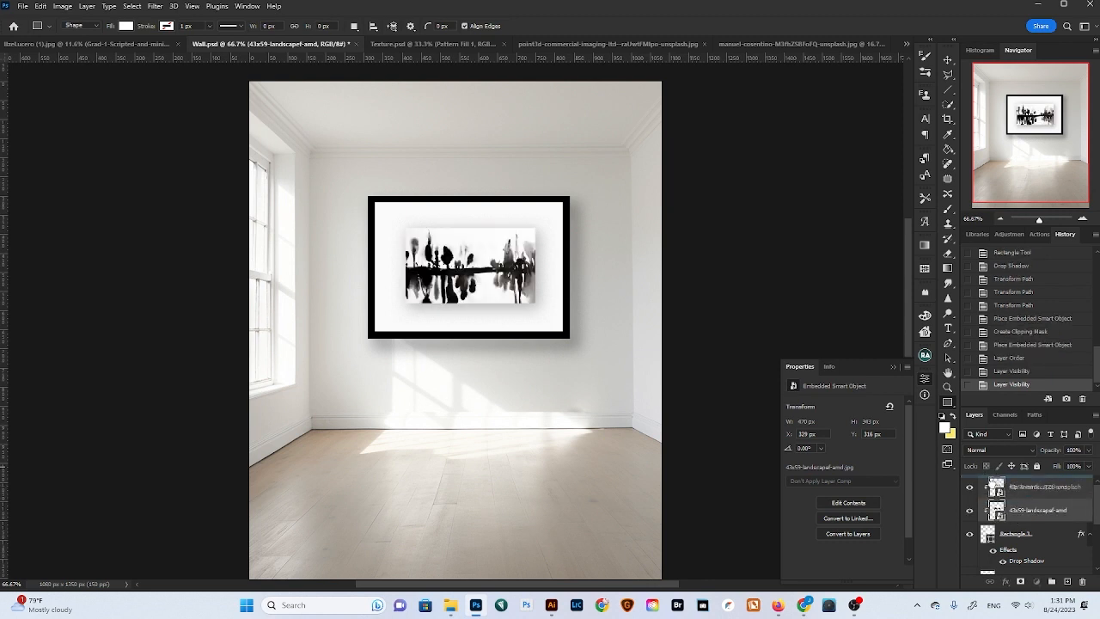
pyautogui.click(1019, 347)
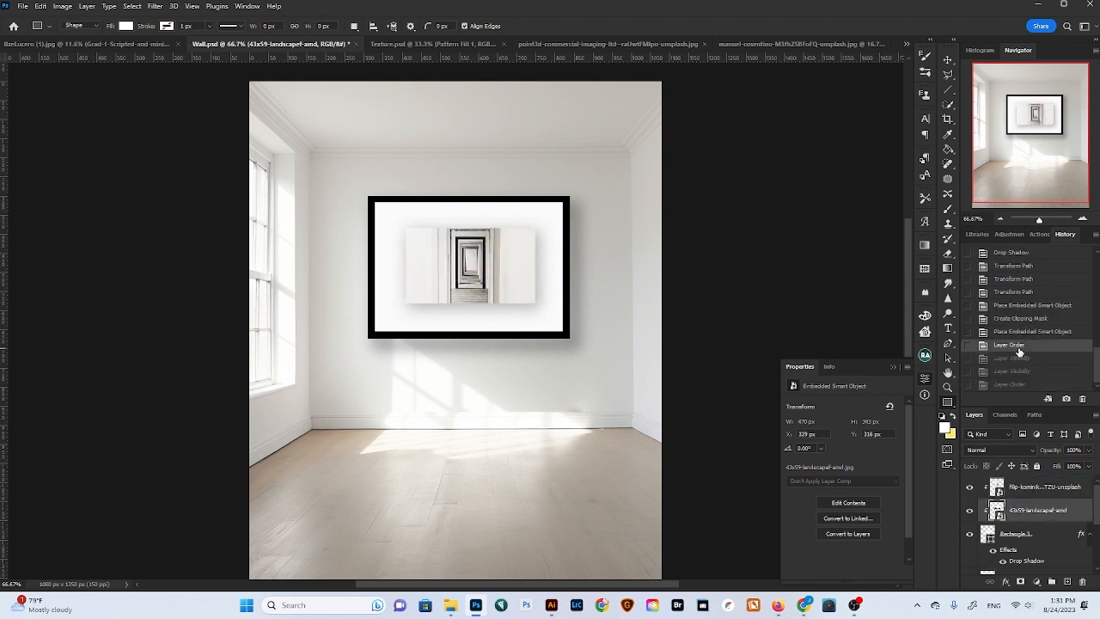
pyautogui.click(1021, 332)
# Create a clipping mask so the ink artwork above the doorway photo is clipped to Rectangle 3
pyautogui.rightClick(1037, 487)
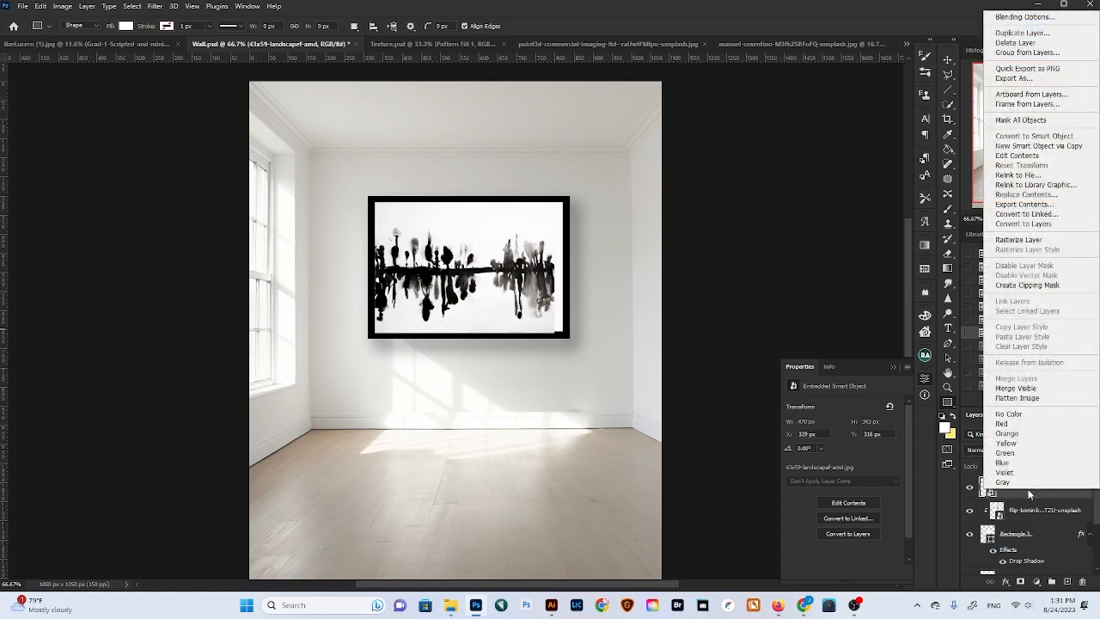
pyautogui.click(1029, 286)
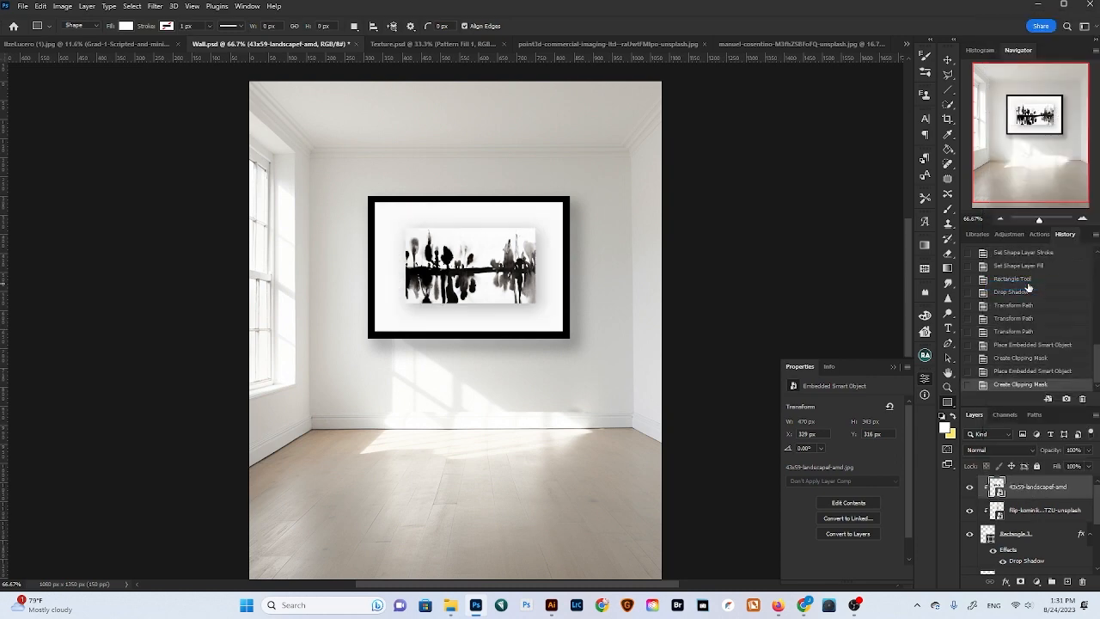